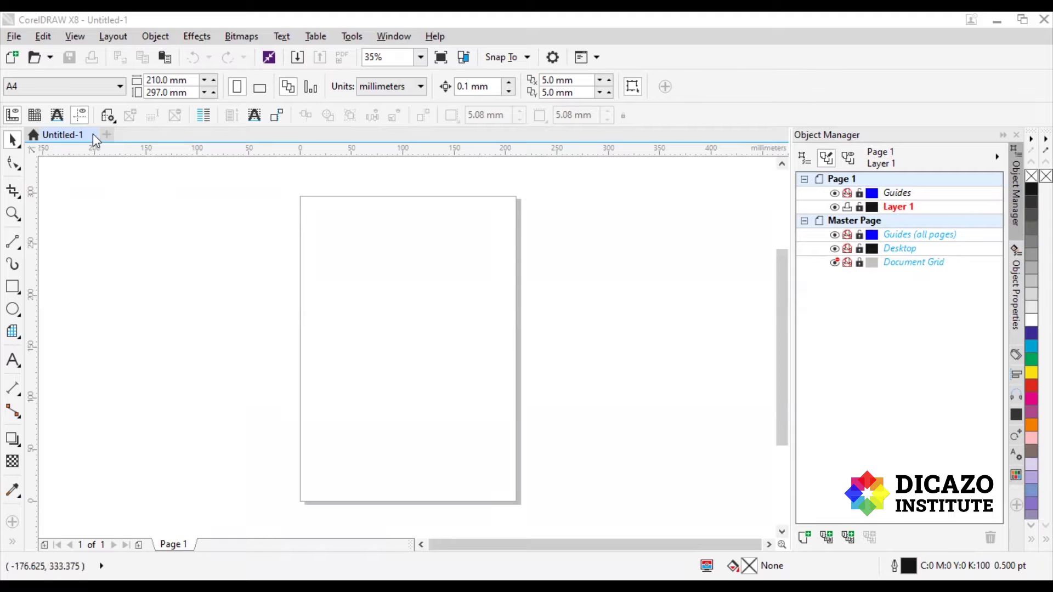
Close the open Untitled-1 document and open the settings for creating a new document
click(92, 135)
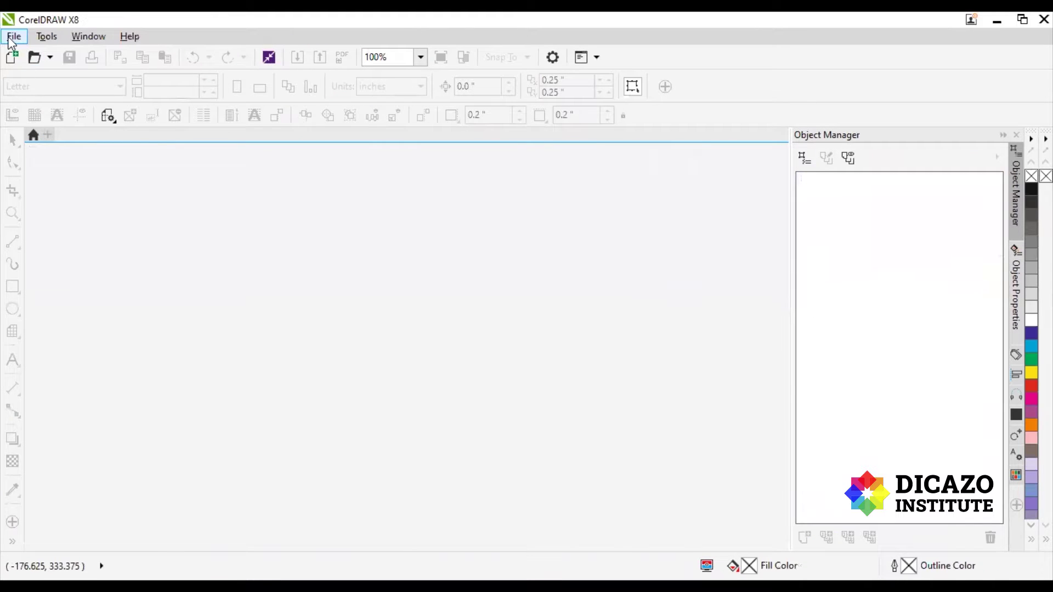
click(12, 36)
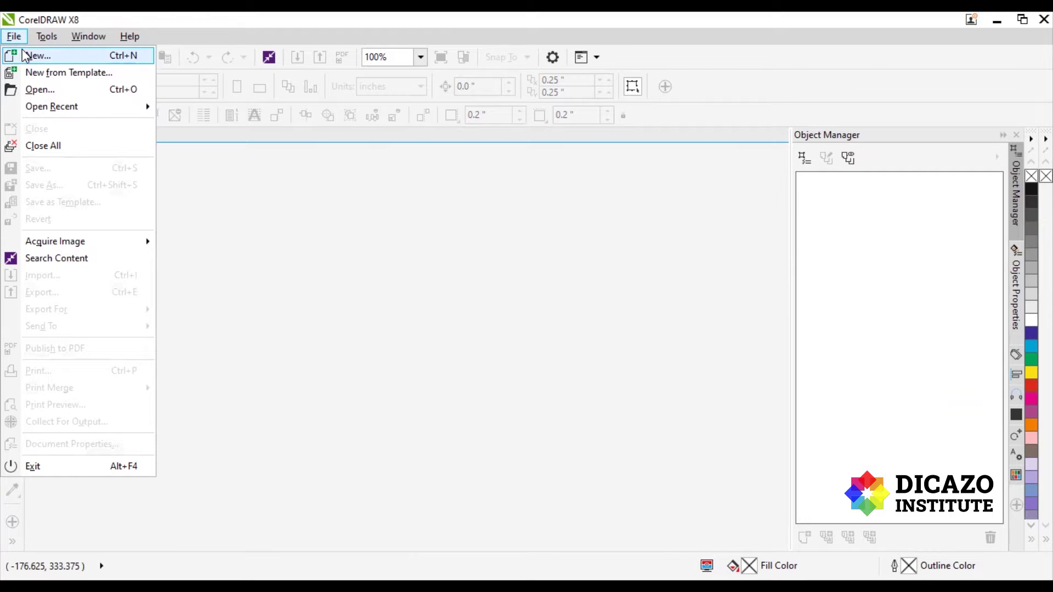
click(26, 56)
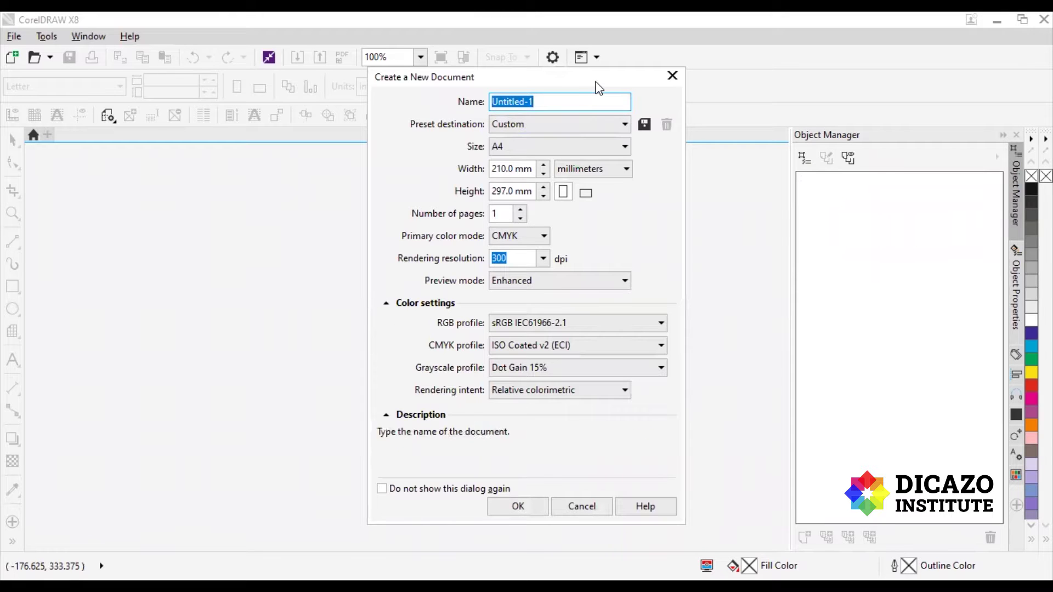
drag(596, 83, 682, 70)
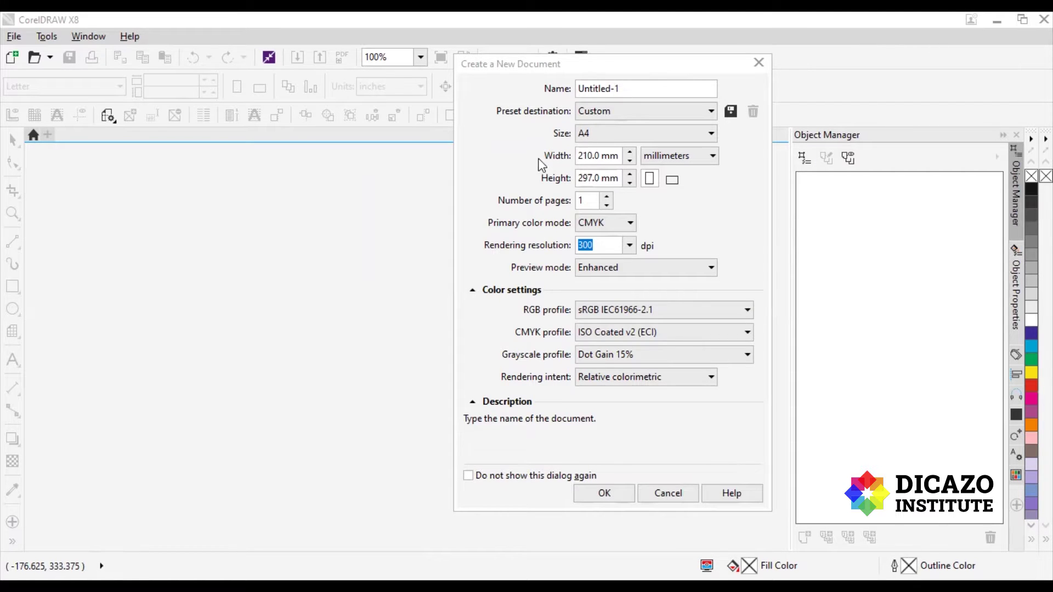
Check the preset destinations, look through the page sizes, and choose A4 for the new document
click(620, 112)
click(614, 117)
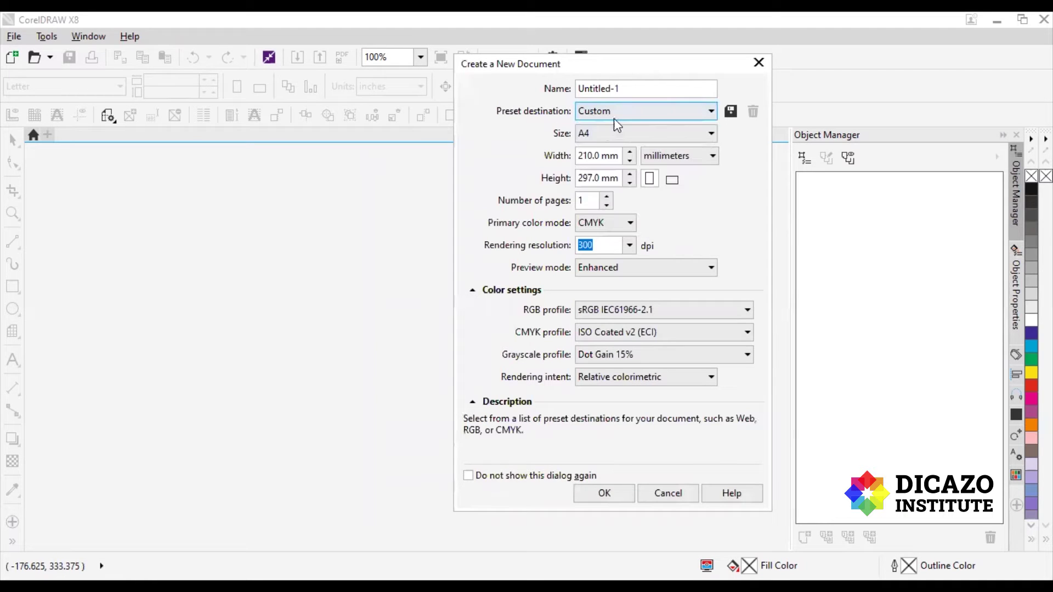
click(649, 138)
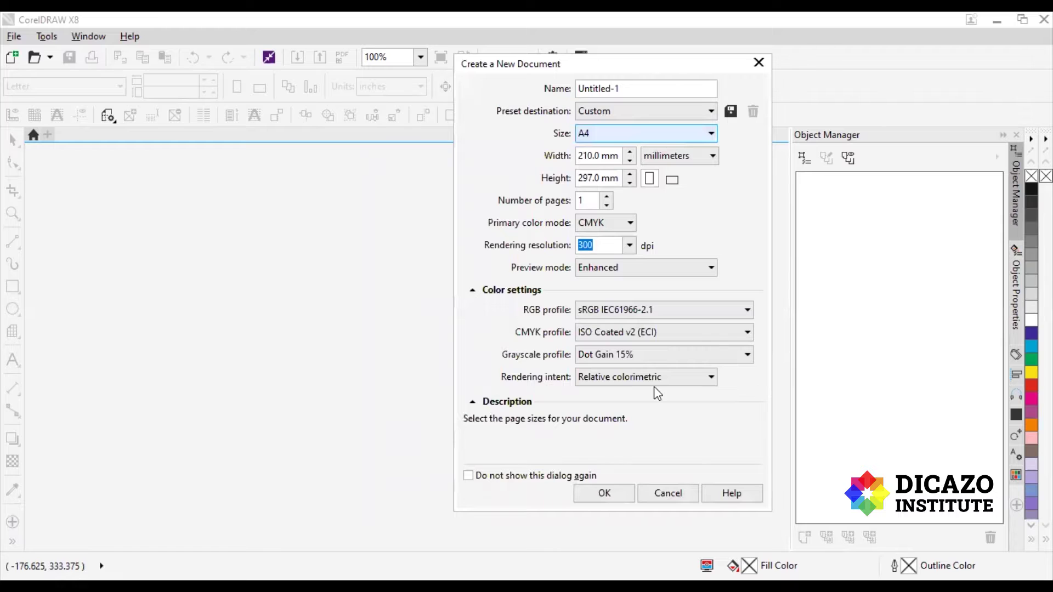
drag(706, 405, 728, 220)
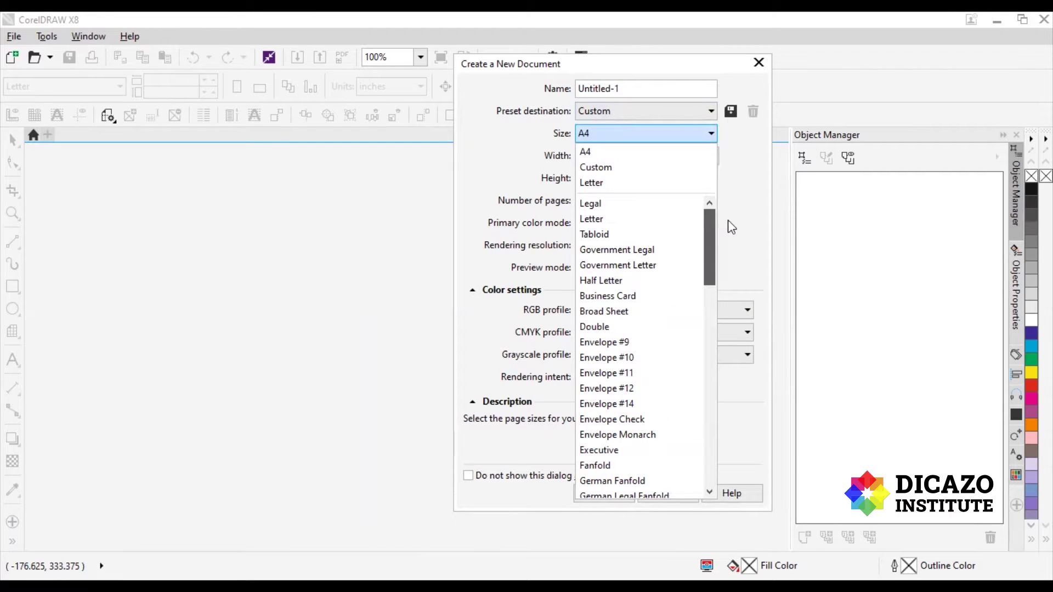
drag(728, 219, 693, 404)
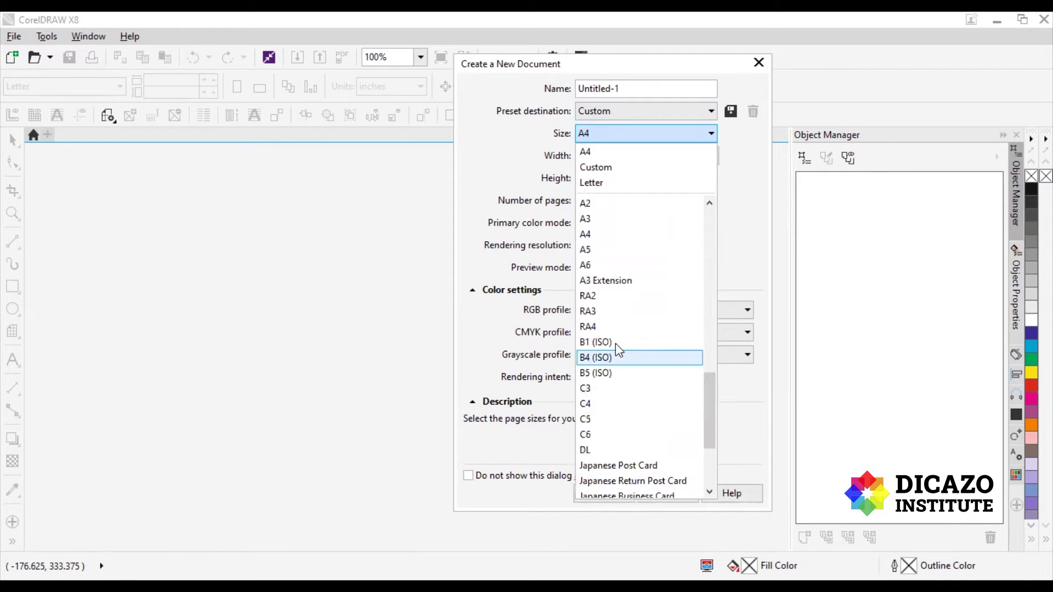
click(589, 236)
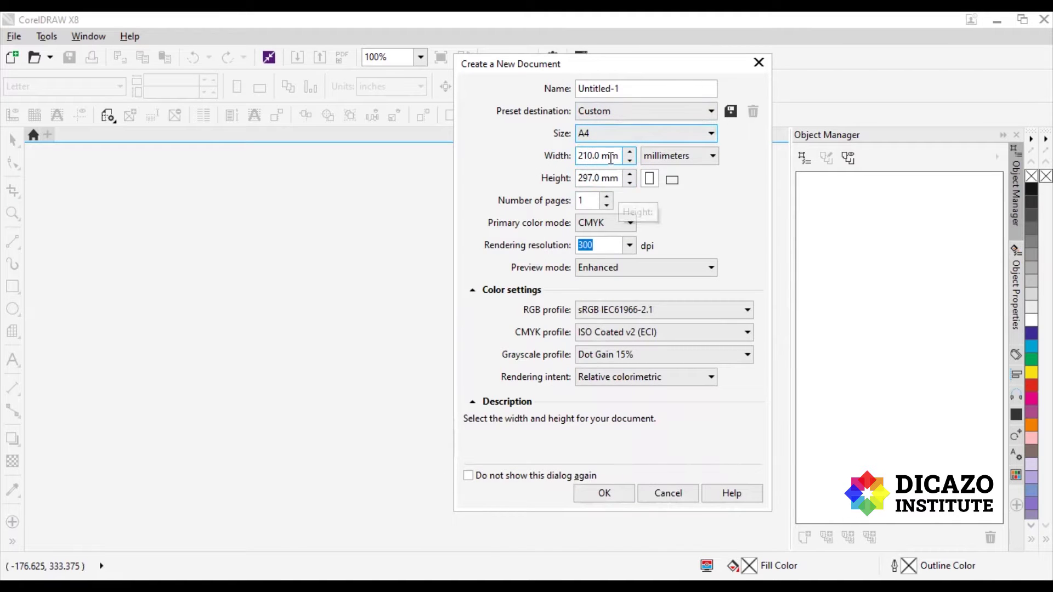
Switch the new document's units to pixels, try inches, and return them to millimeters
click(713, 157)
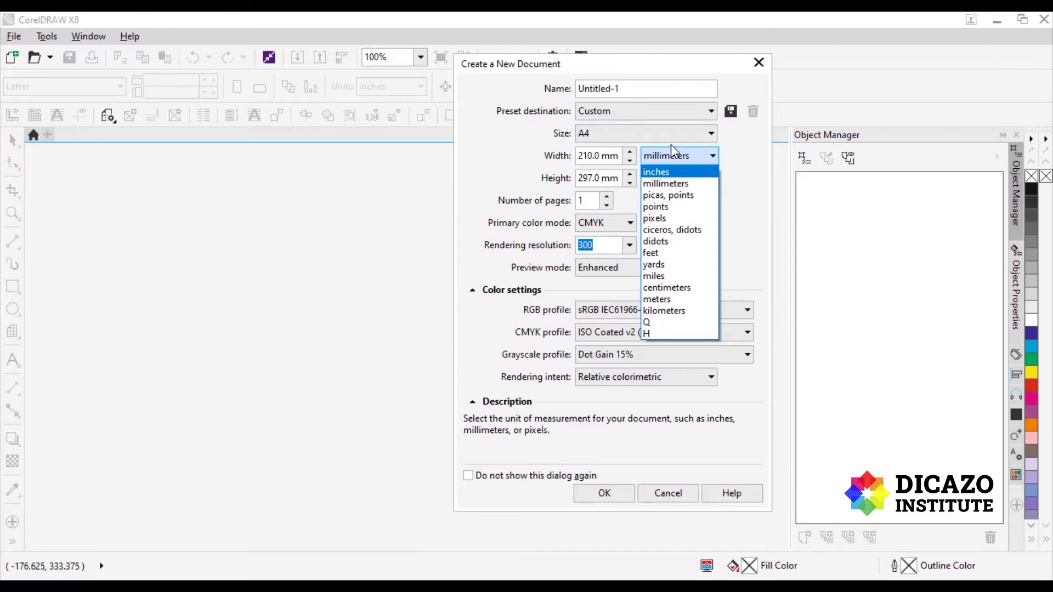
click(672, 219)
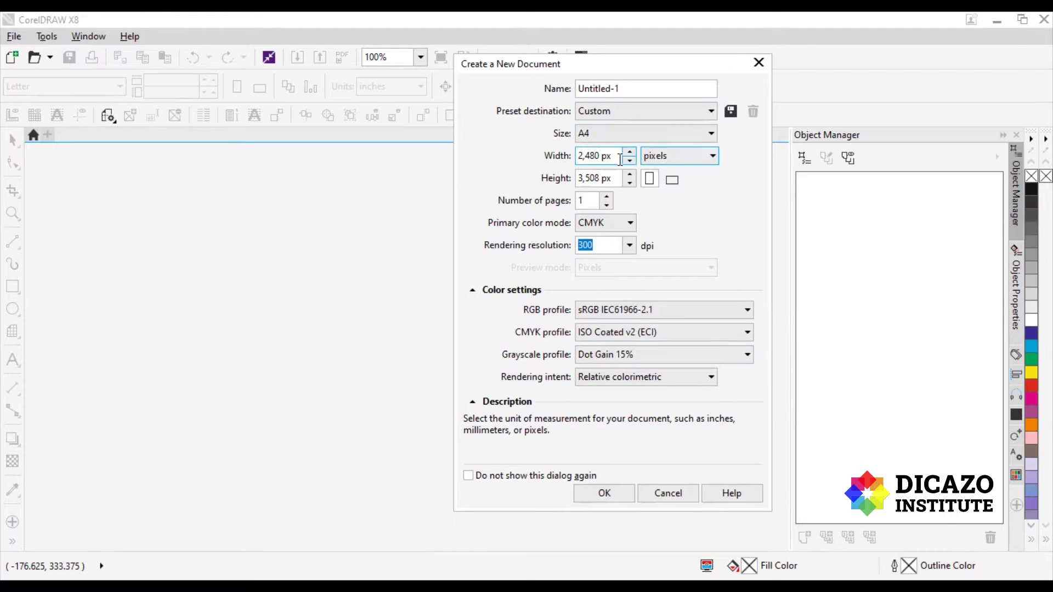
click(706, 159)
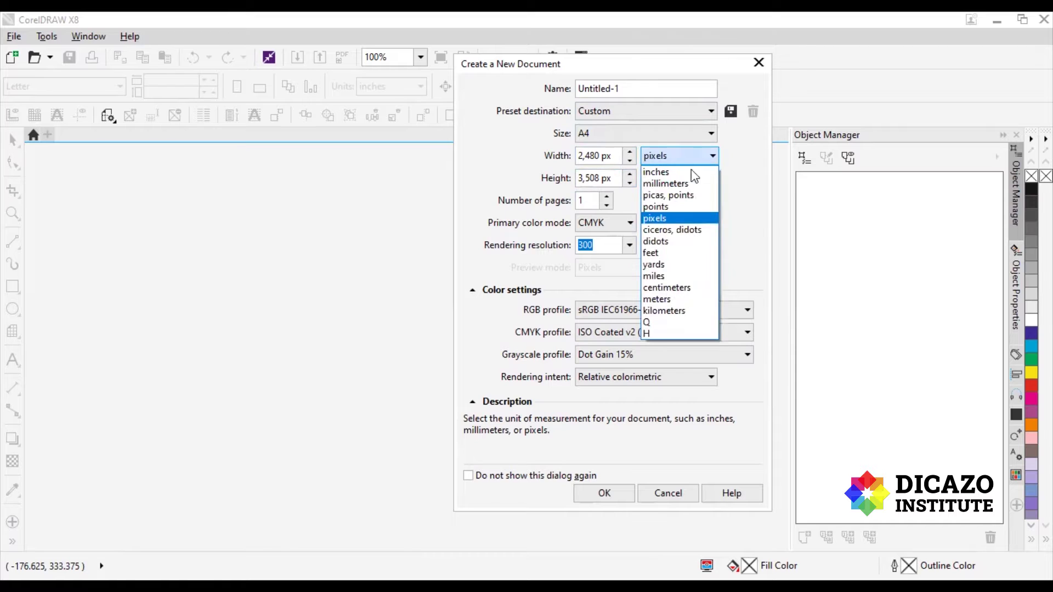
click(677, 171)
click(688, 159)
click(680, 183)
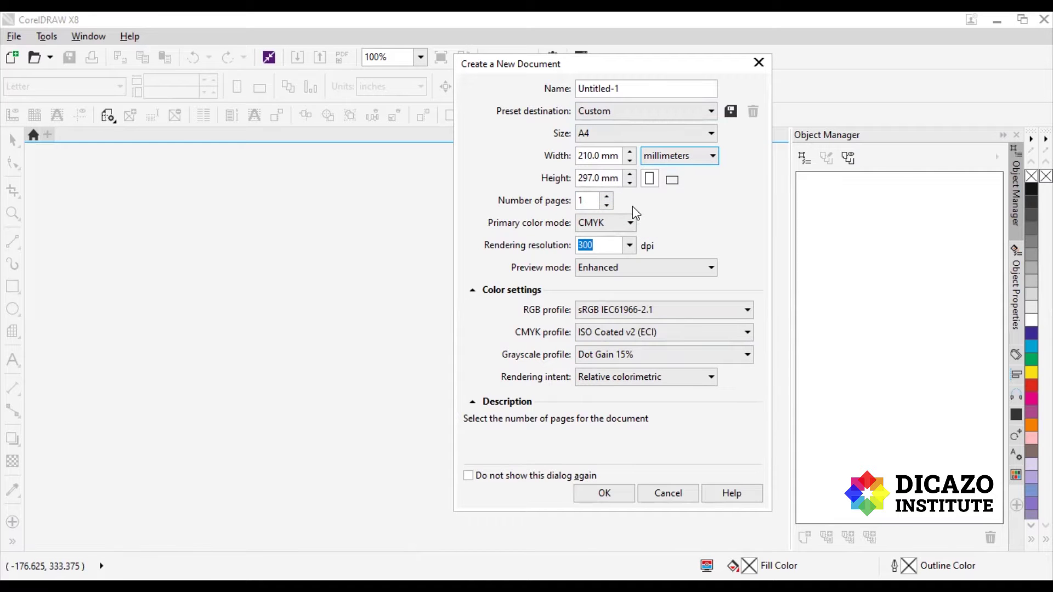
Review the color mode and color profile options, and create the A4 portrait document in CMYK at 300 dpi
click(631, 222)
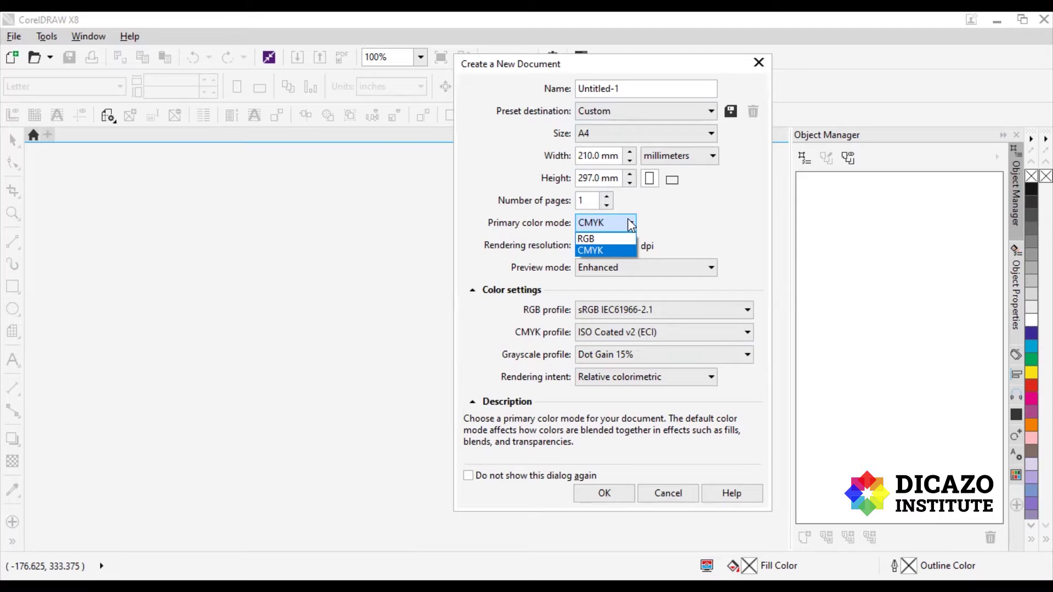
click(631, 224)
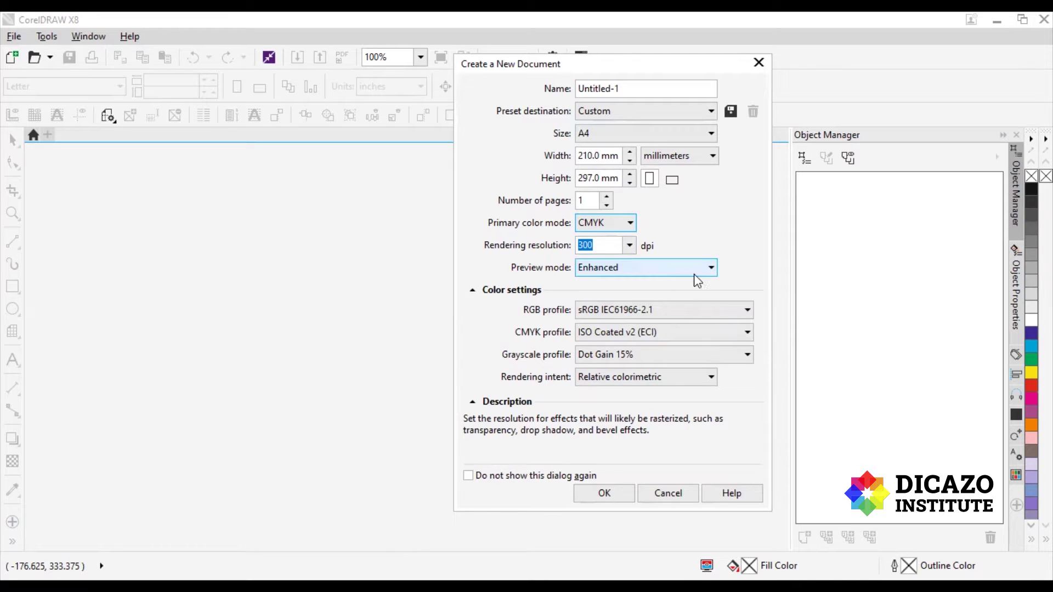
mouse_move(628, 278)
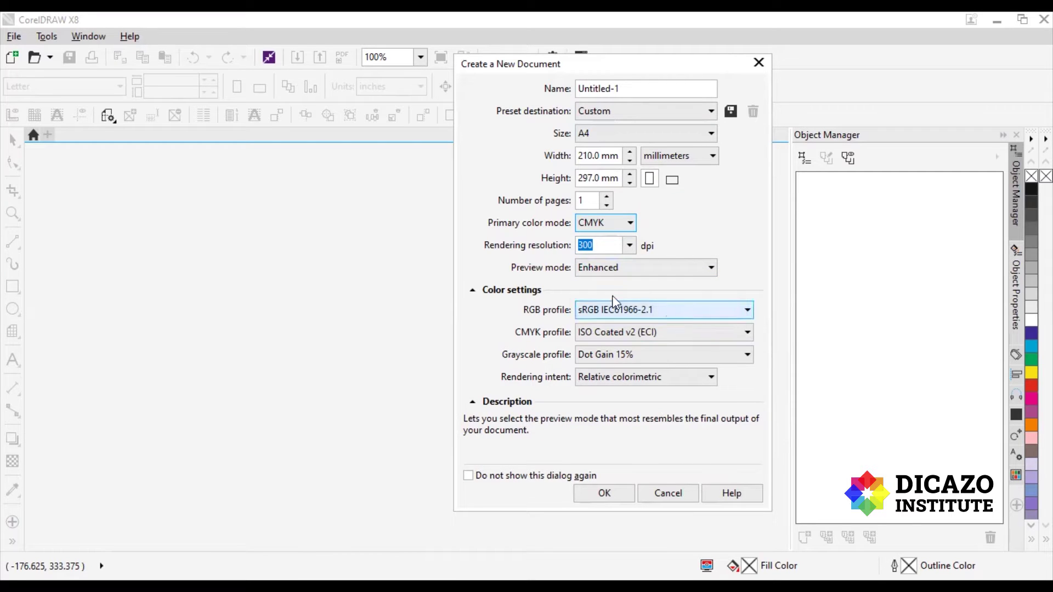
mouse_move(685, 311)
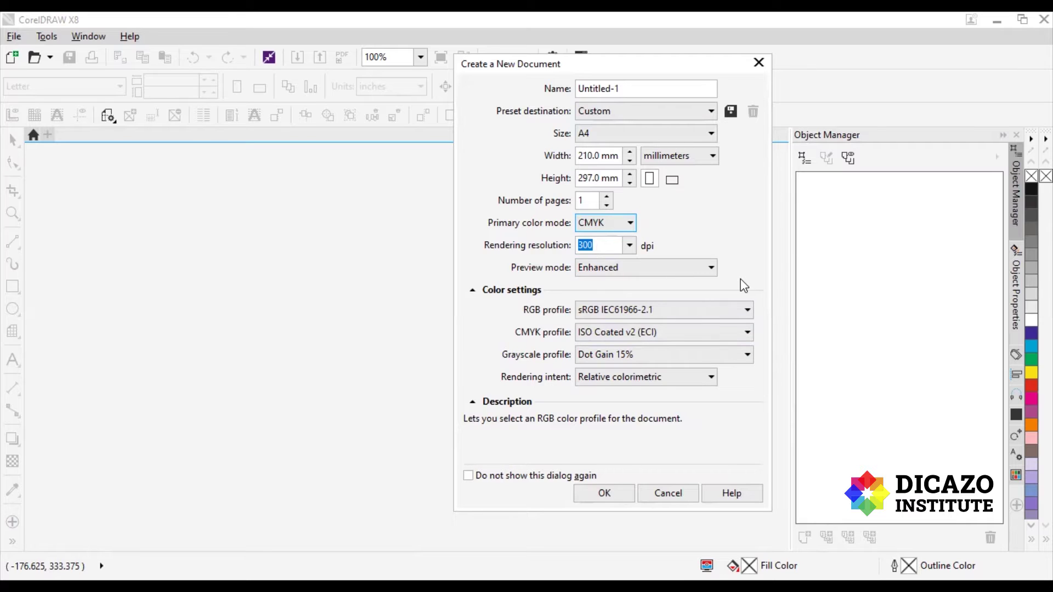
click(739, 317)
click(737, 313)
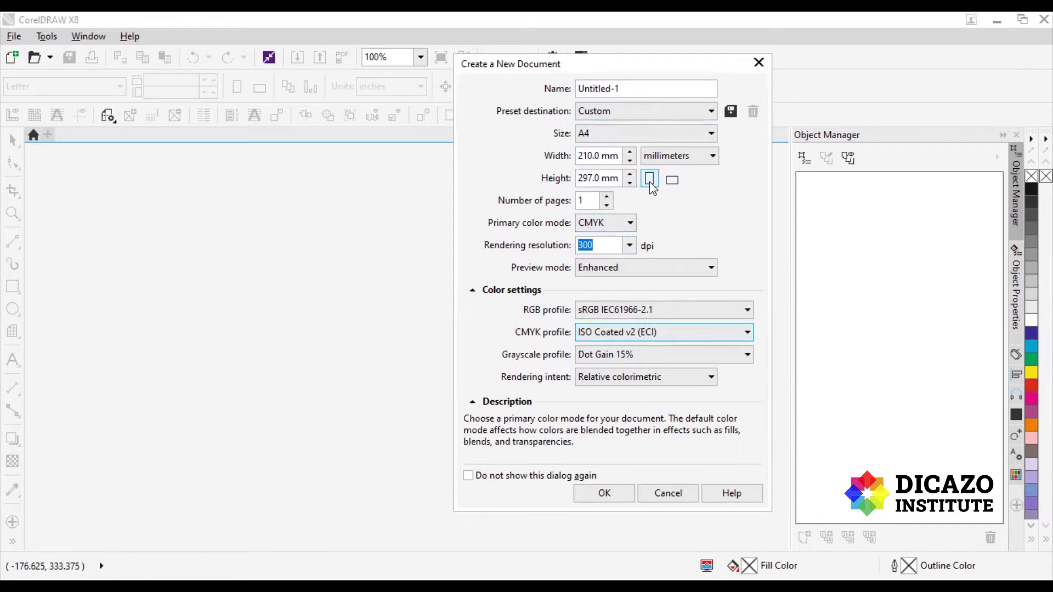
click(607, 493)
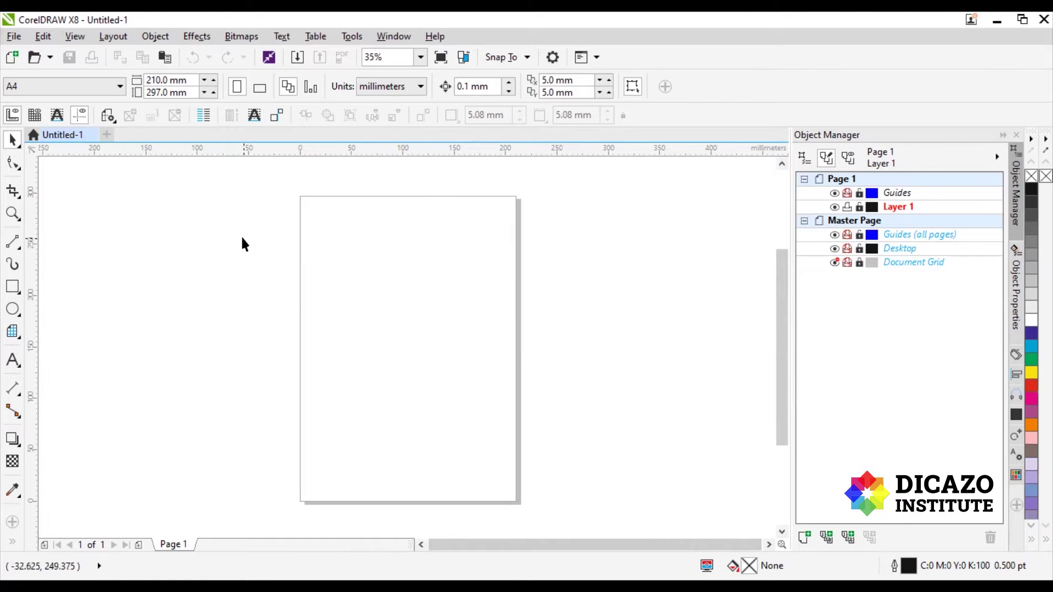
Look around the blank page and examine the page sizes and units available for the open document
drag(99, 244, 221, 300)
scroll(771, 245, right, 3)
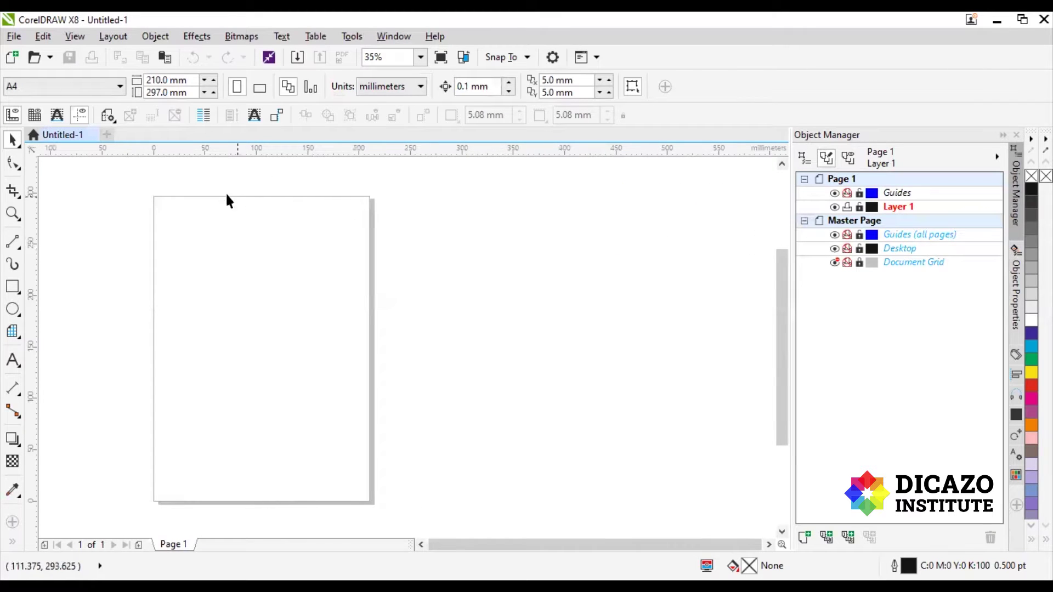
drag(206, 179, 394, 253)
click(425, 544)
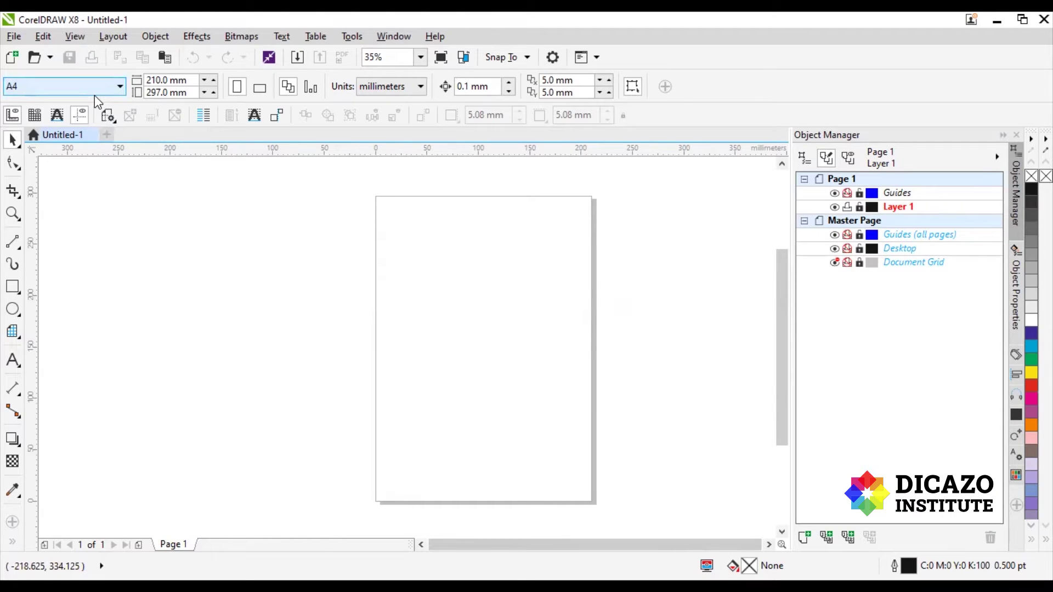
click(66, 86)
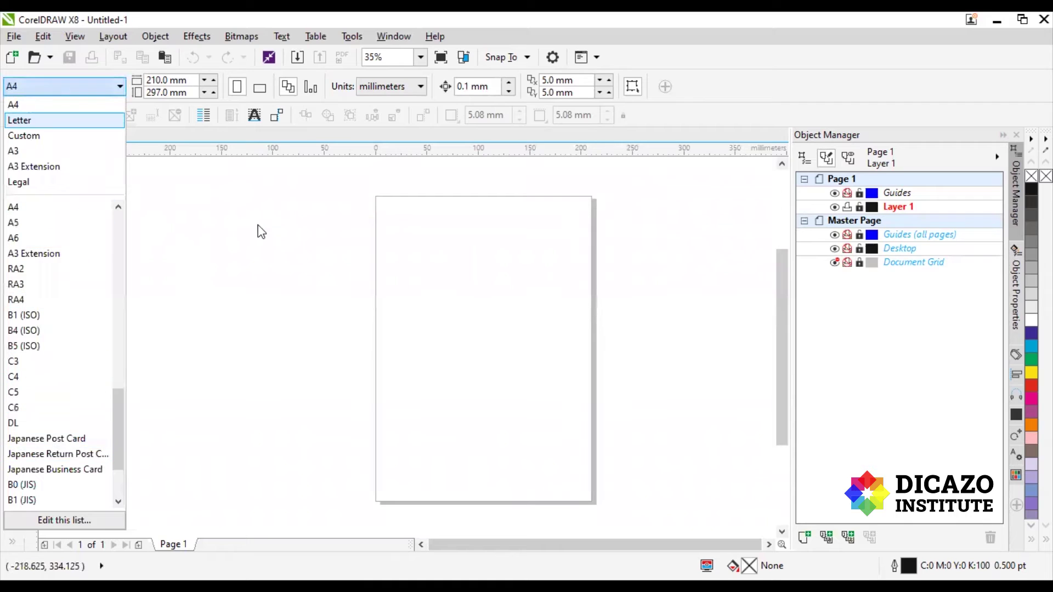
click(266, 236)
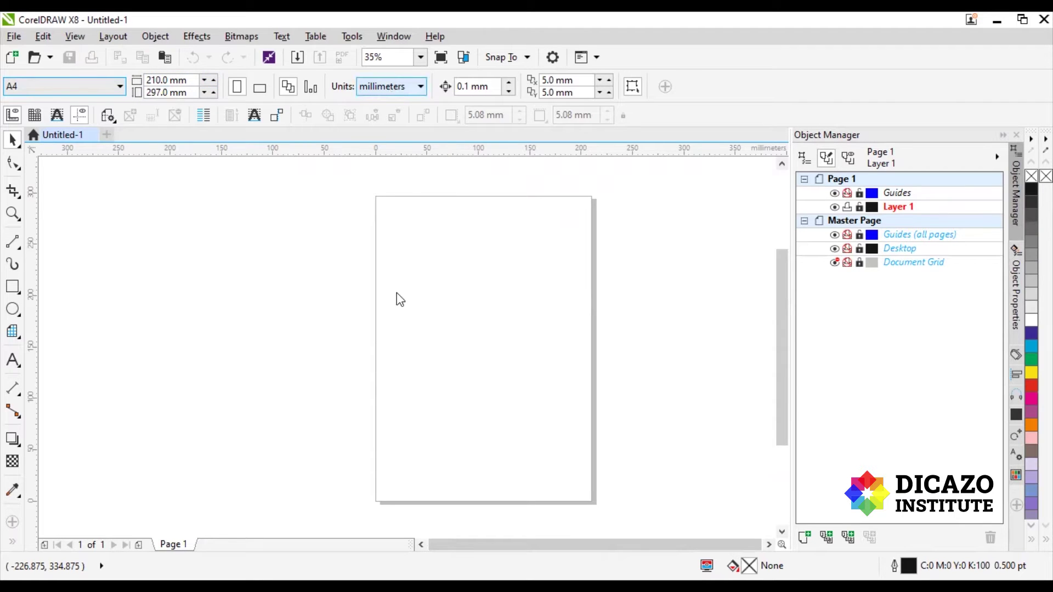
click(408, 86)
click(235, 96)
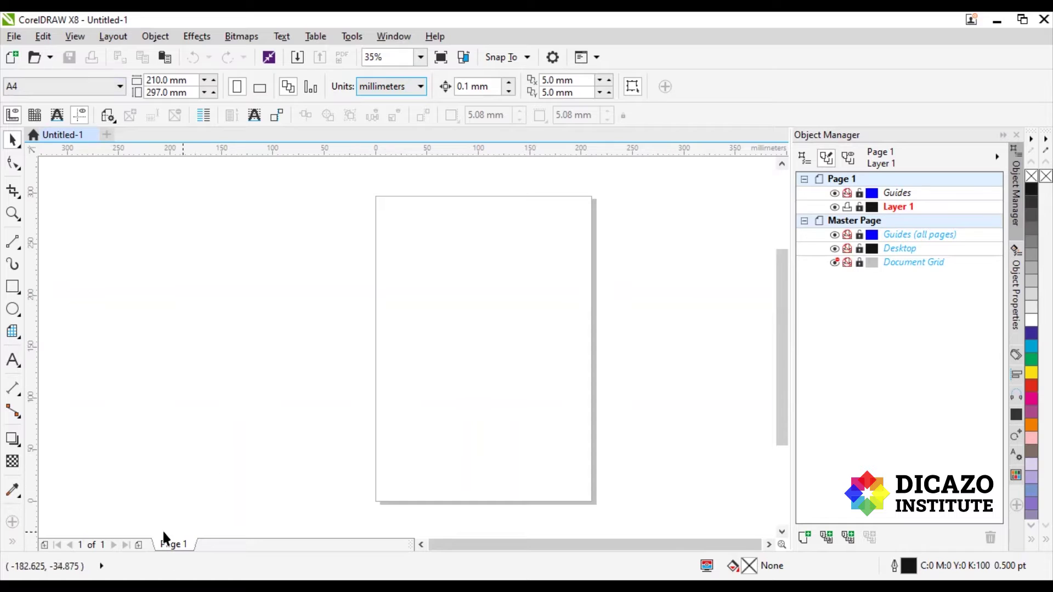
Add a second page after Page 1, return to Page 1 and check its page options
click(138, 544)
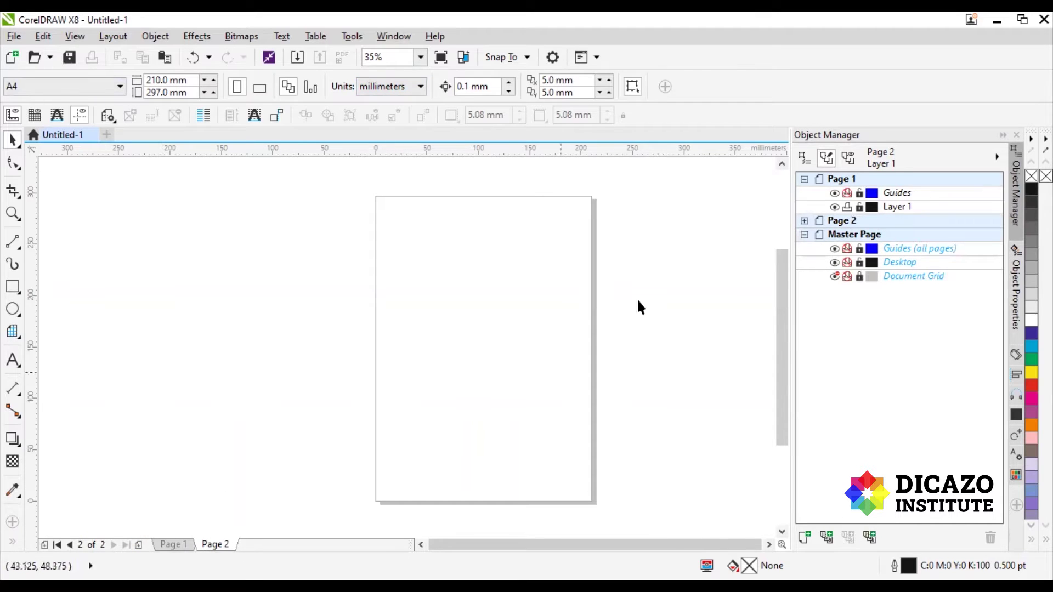
click(171, 544)
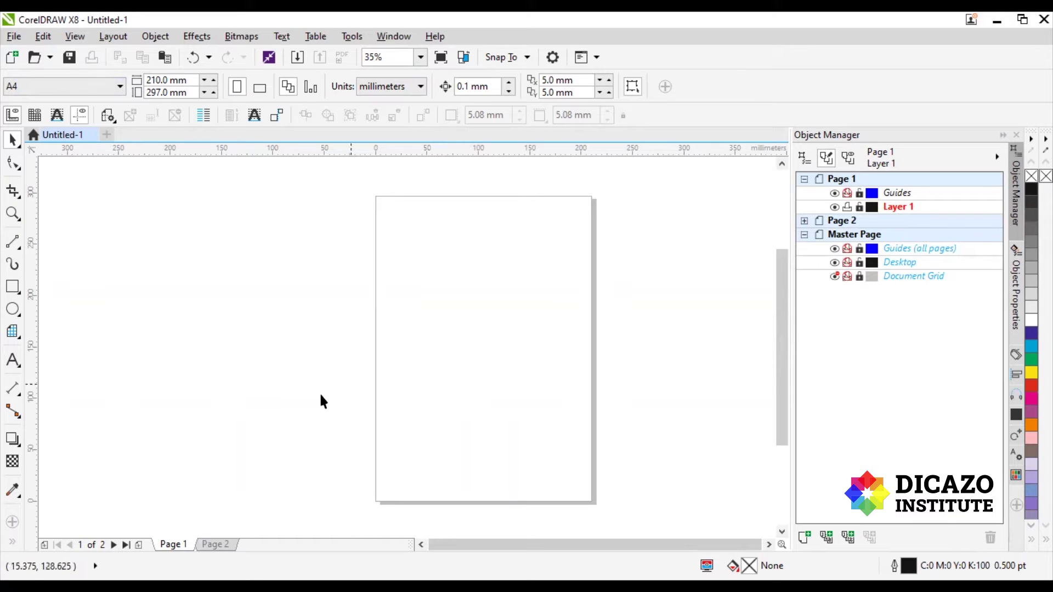
right_click(175, 548)
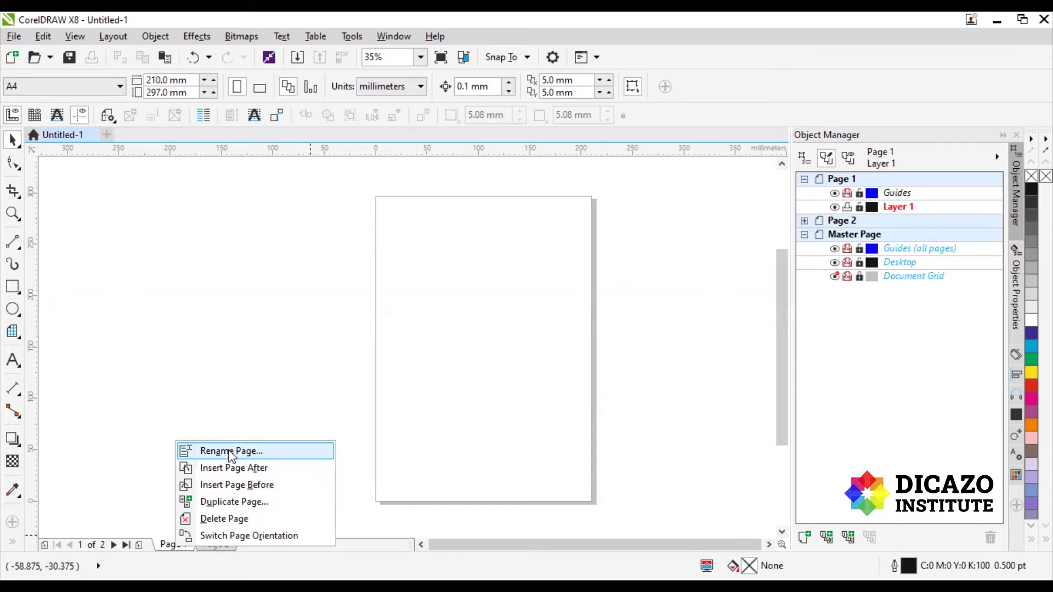
click(159, 550)
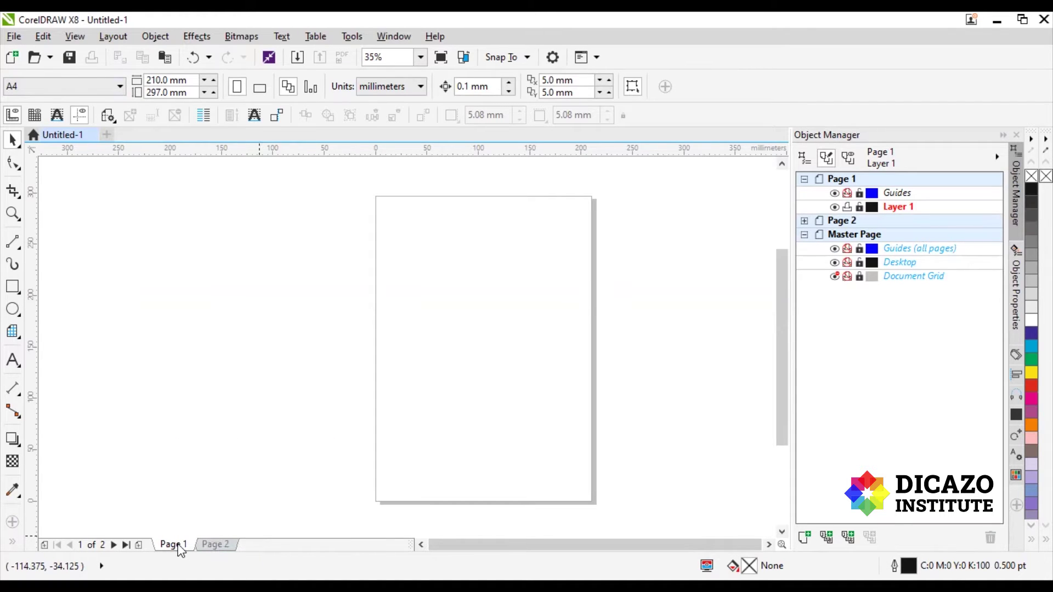
Insert another page directly after Page 1 and view each of the three pages in turn
right_click(180, 549)
click(228, 472)
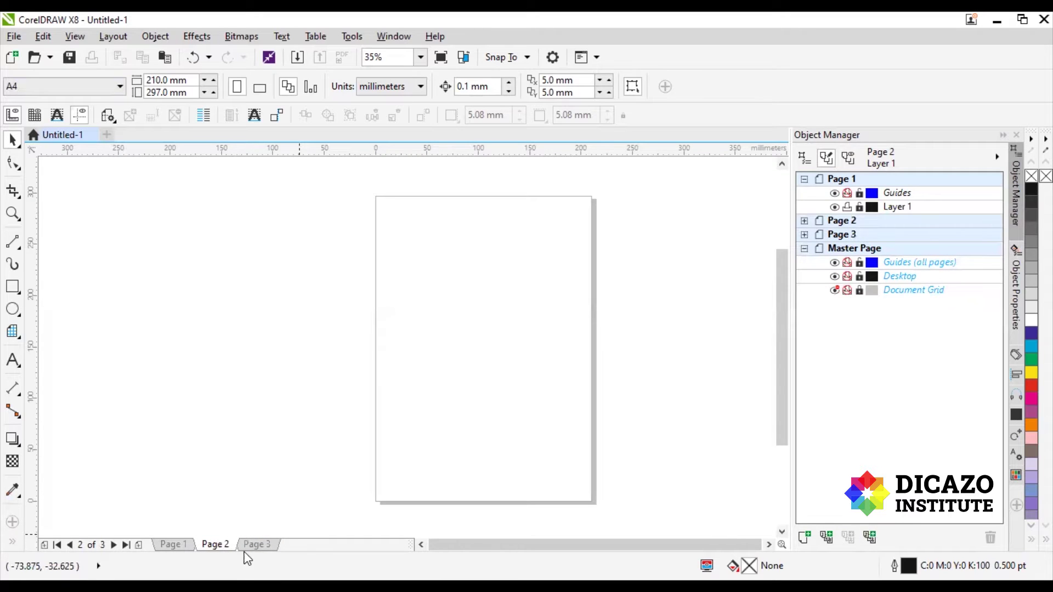
click(186, 545)
click(220, 545)
click(266, 545)
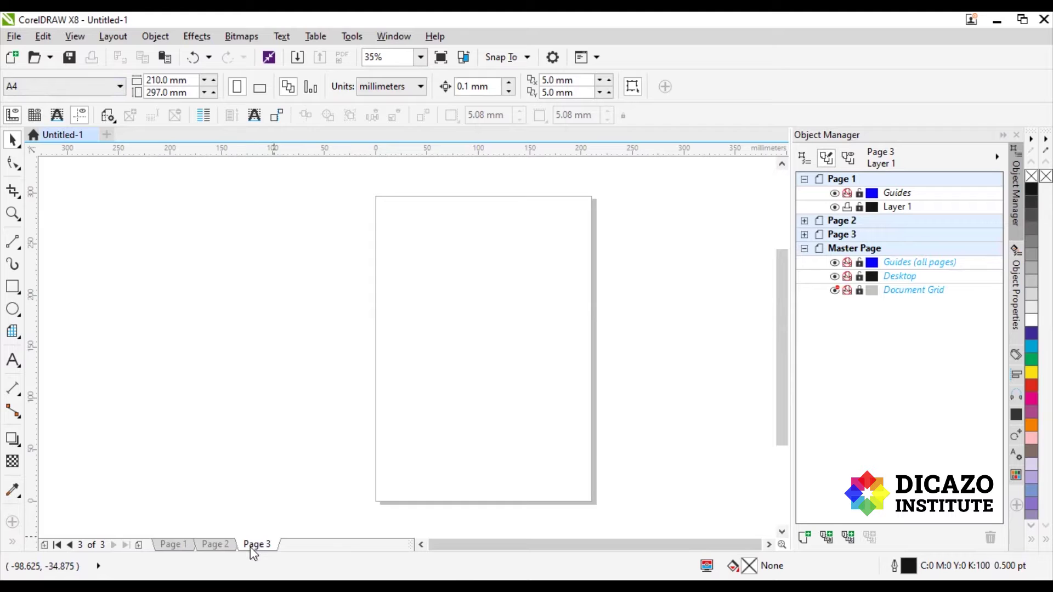
Delete Page 3 and Page 2 so that only Page 1 is left
right_click(265, 545)
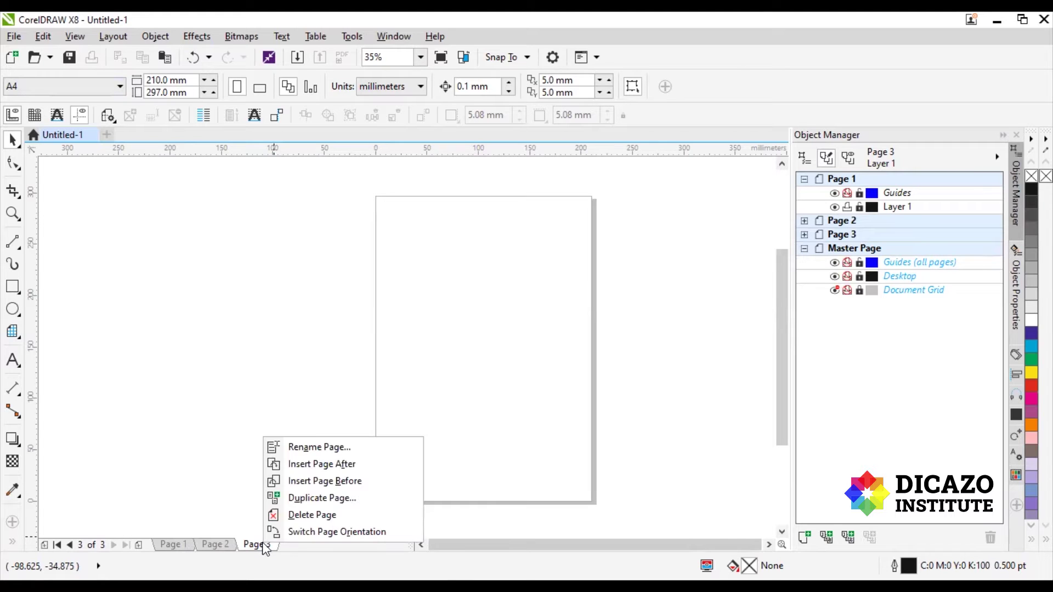
click(298, 516)
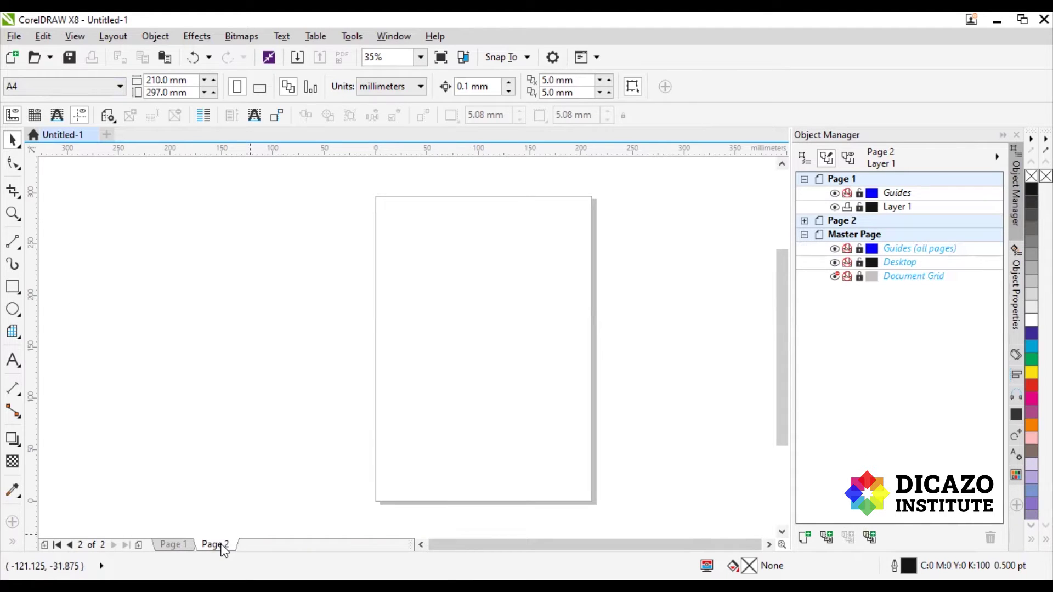
right_click(223, 545)
click(255, 515)
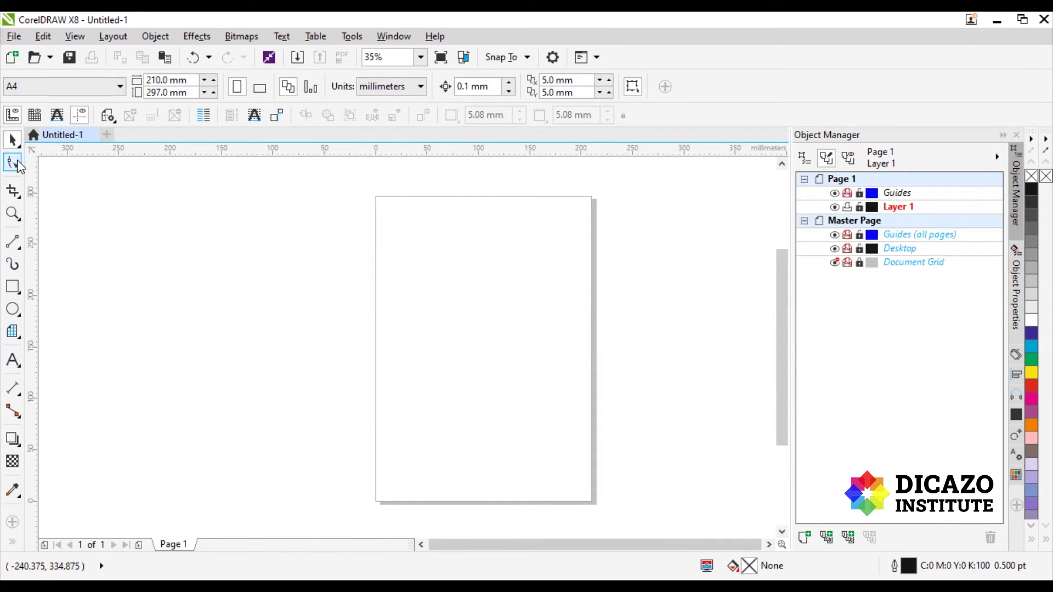
Try the Crop tool on an area of the empty page, and undo the deletion of Page 2
click(13, 191)
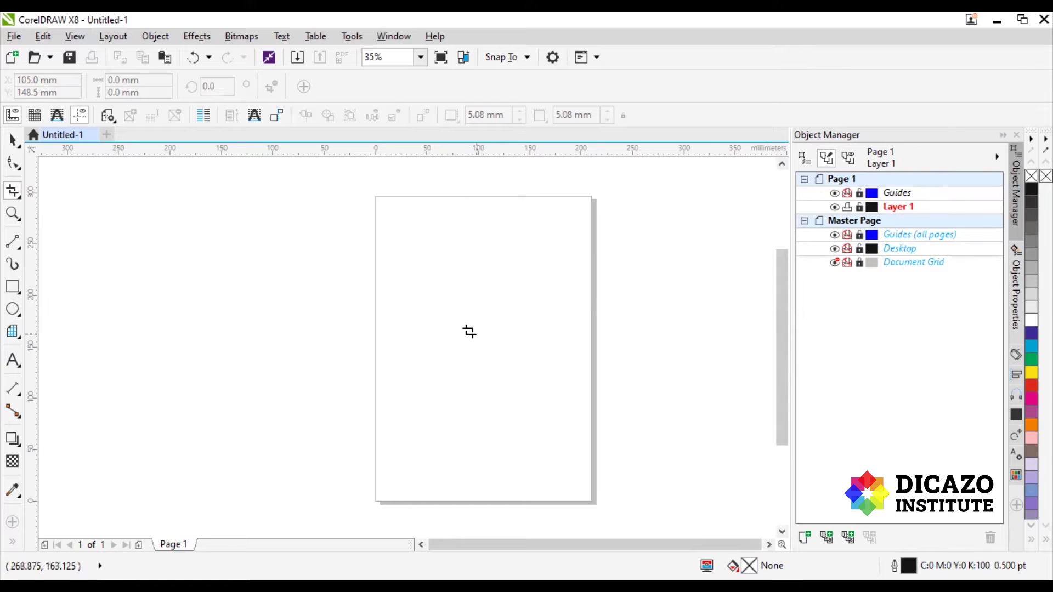
drag(414, 280, 630, 428)
key(Page_Down)
key(space)
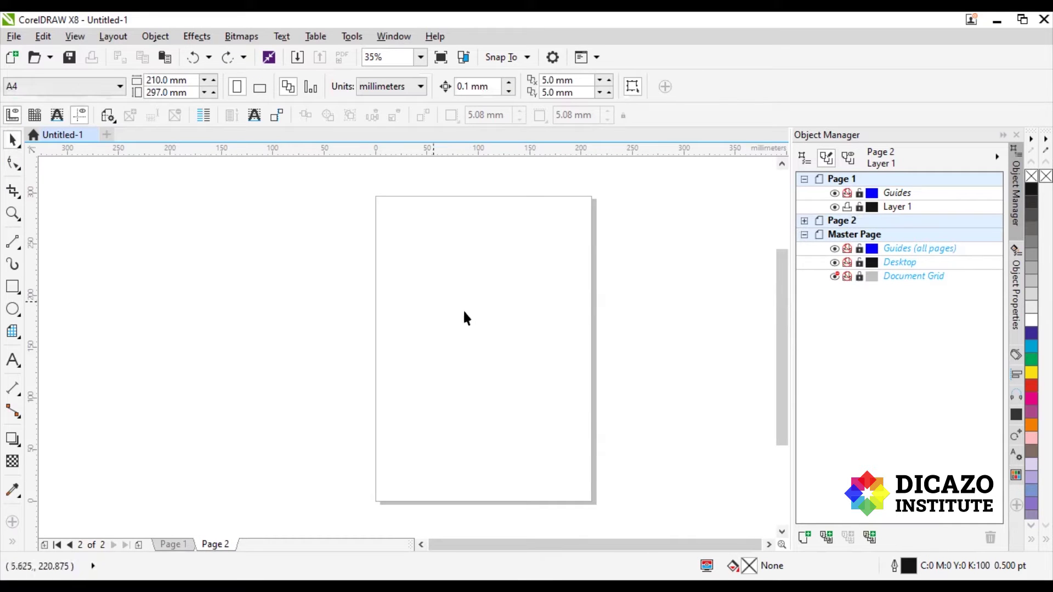
Look through the colour swatches of the default palette from end to end and back
drag(419, 247, 541, 367)
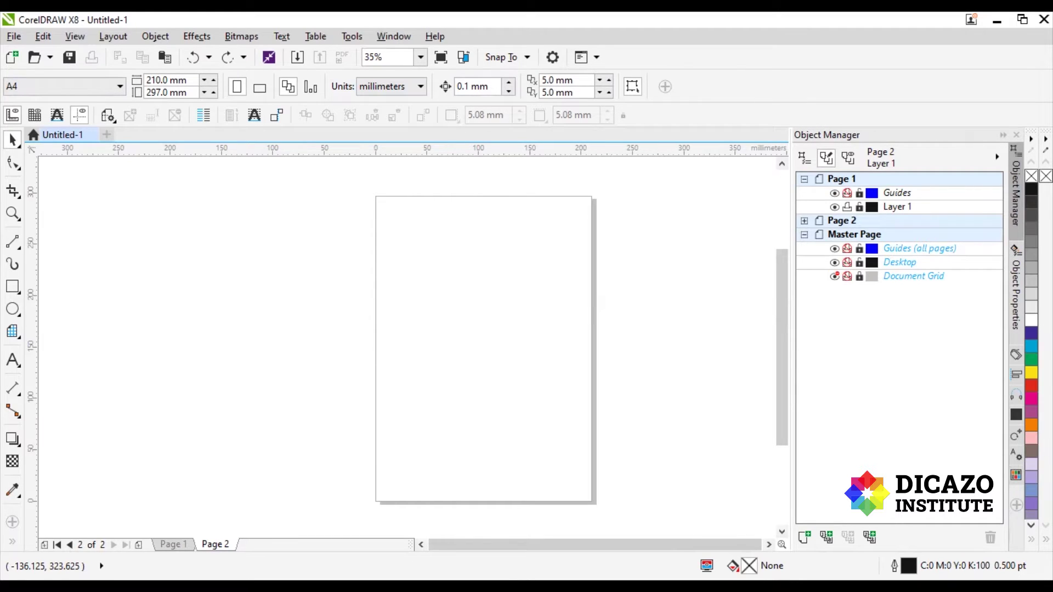
click(1031, 525)
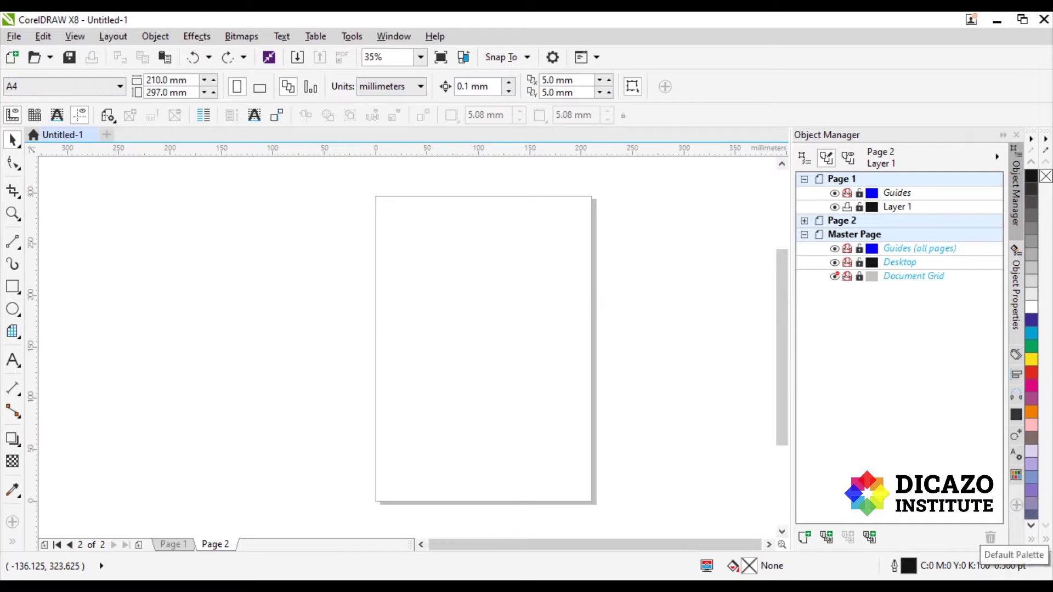
click(1031, 525)
click(1031, 162)
click(1031, 161)
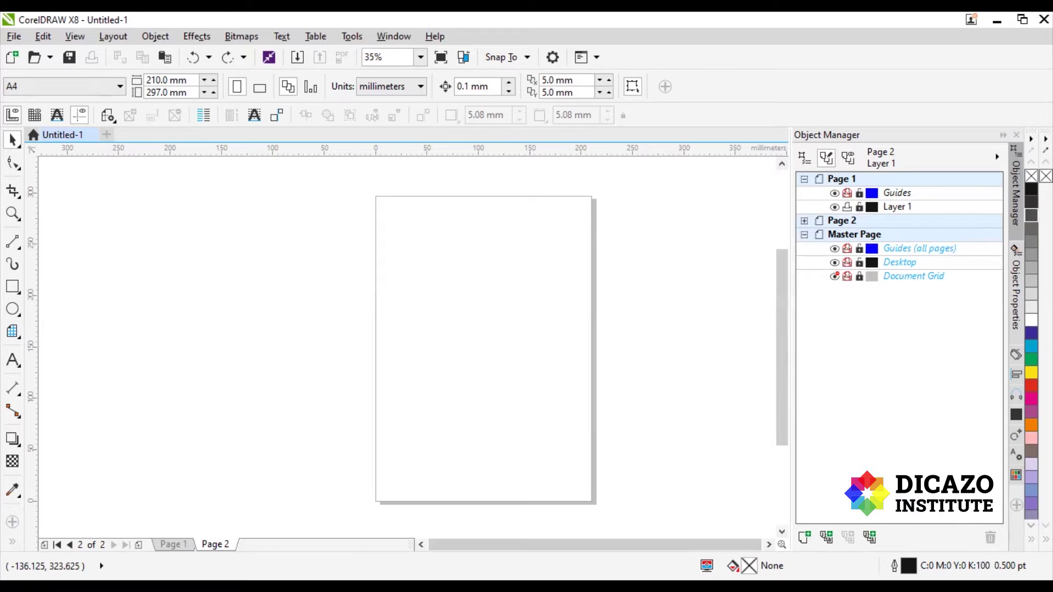
Try a dark brown uniform fill of C13 M62 Y100 K64 in the fill settings and discard it
double_click(727, 557)
click(284, 187)
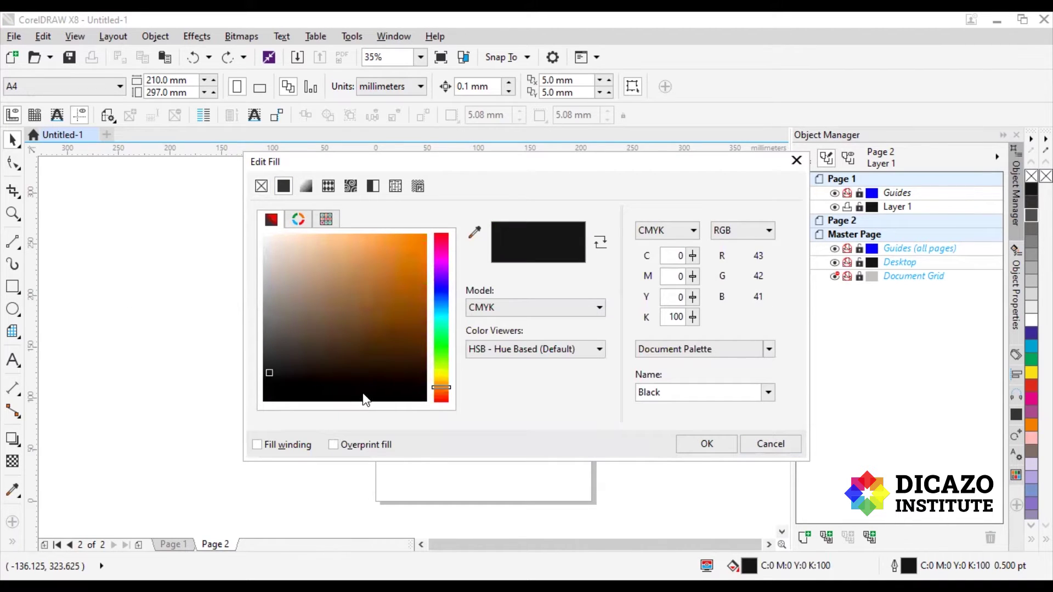
click(675, 255)
click(677, 317)
click(679, 305)
mouse_move(383, 269)
mouse_down()
mouse_move(386, 260)
mouse_move(352, 249)
mouse_up()
click(405, 330)
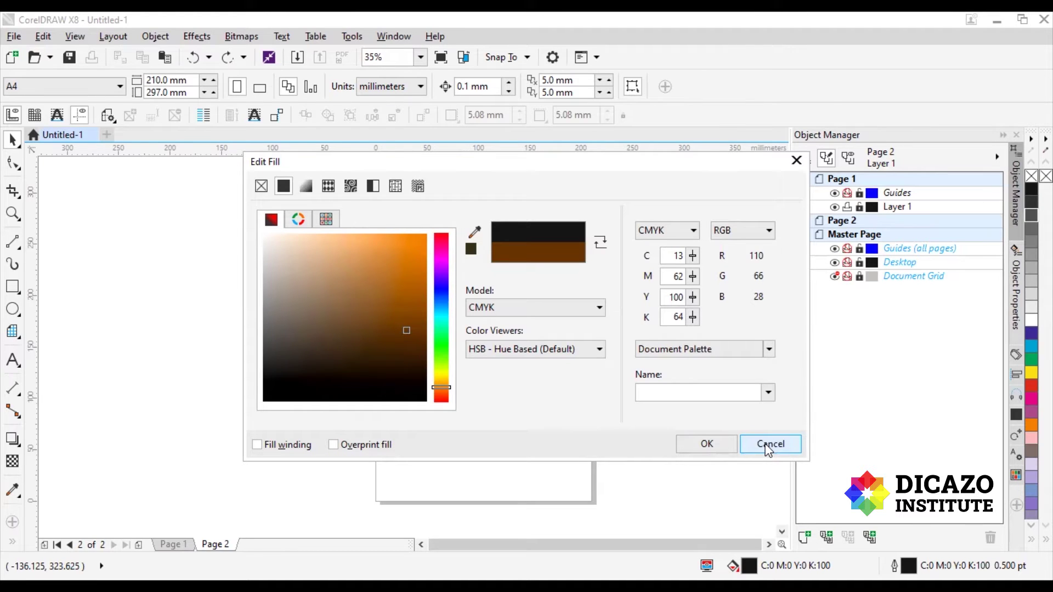
click(767, 447)
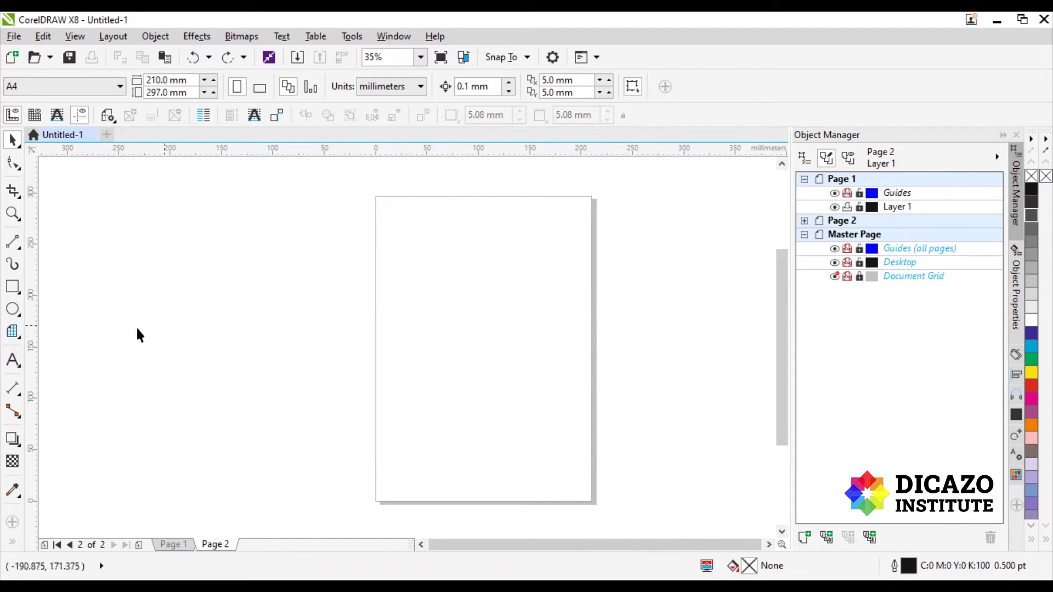
Draw a rectangle about 100.5 by 46.5 mm in the upper half of Page 2 and fill it with cyan
click(12, 291)
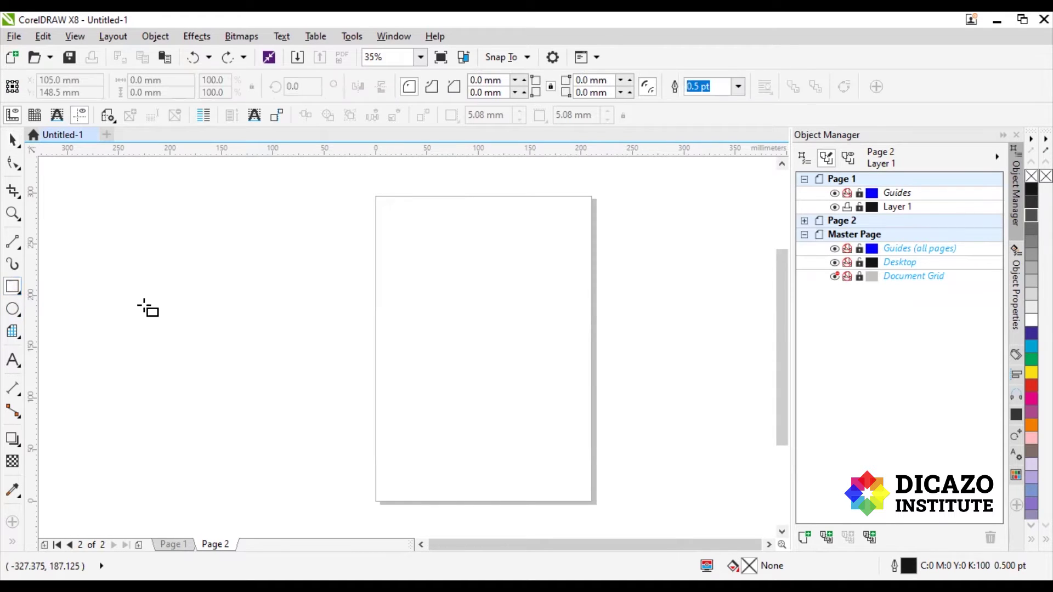
drag(397, 258, 397, 258)
drag(494, 310, 500, 306)
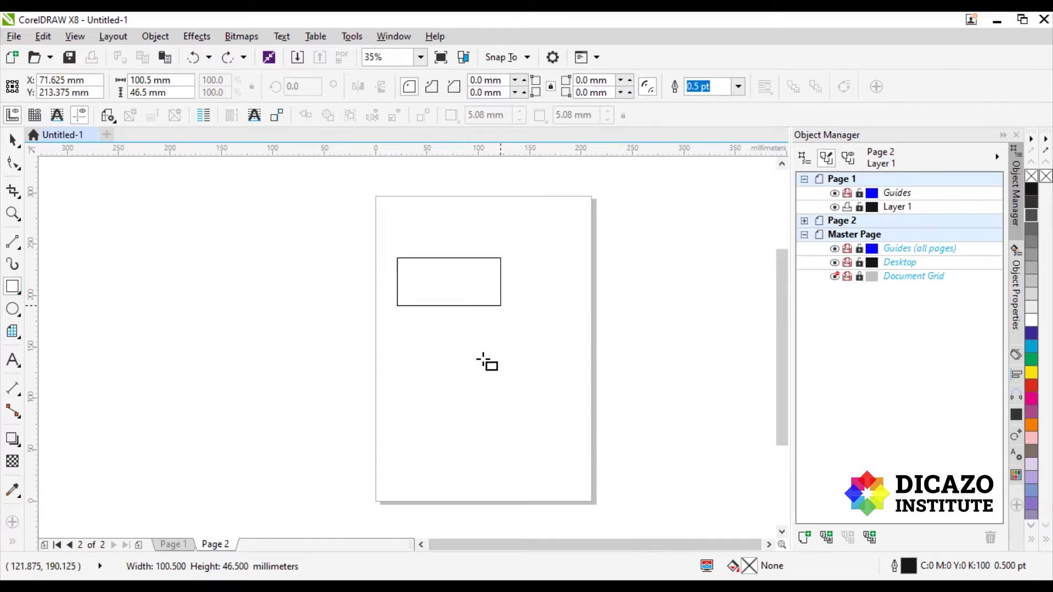
scroll(465, 271, up, 4)
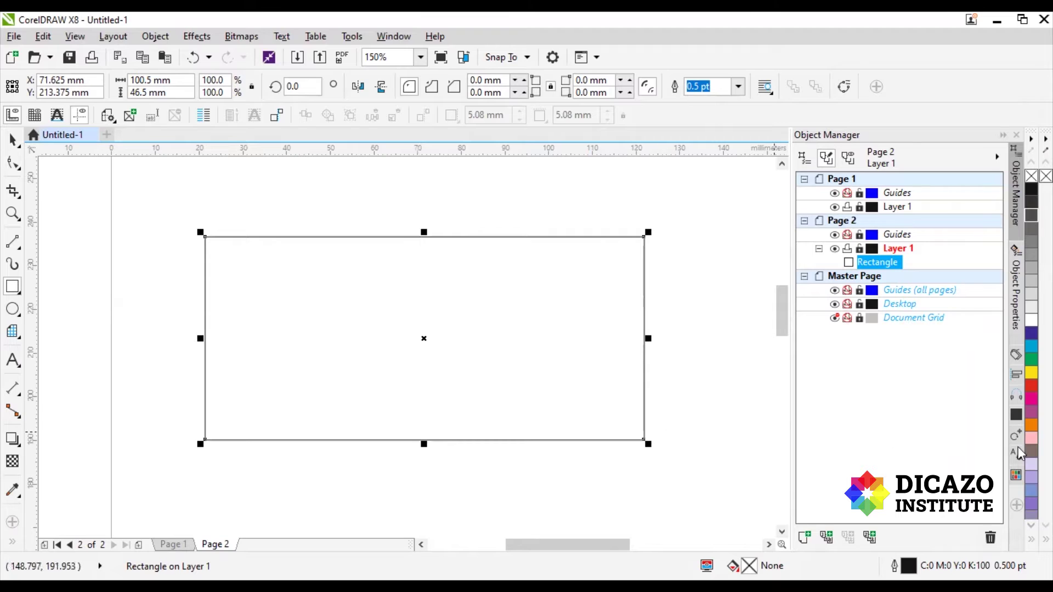
click(1027, 347)
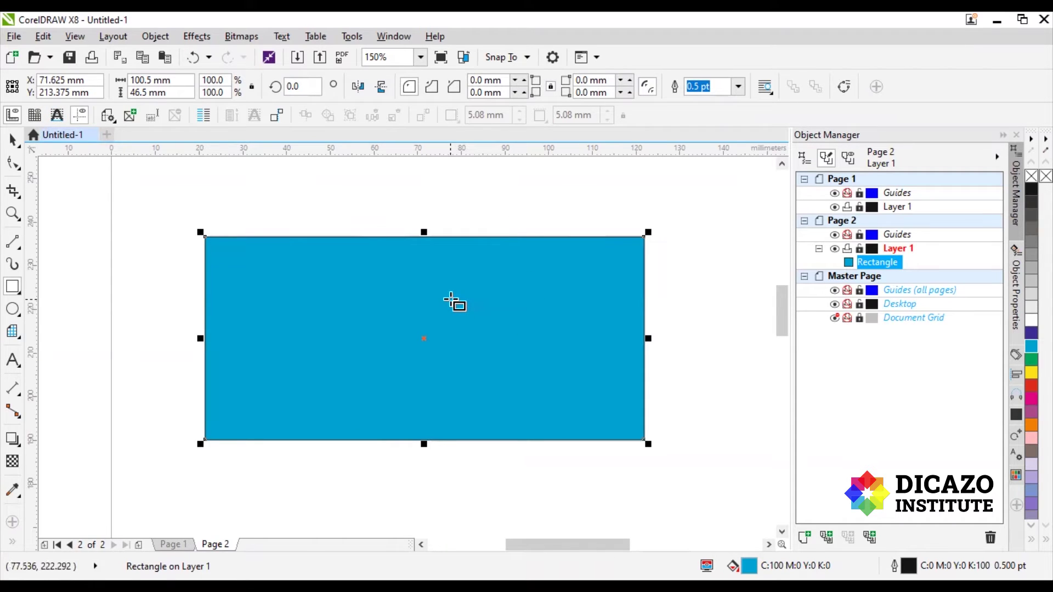
Resize the cyan rectangle to 50 mm wide and 30 mm high, and move it closer to the page's upper-left corner
drag(422, 344, 456, 338)
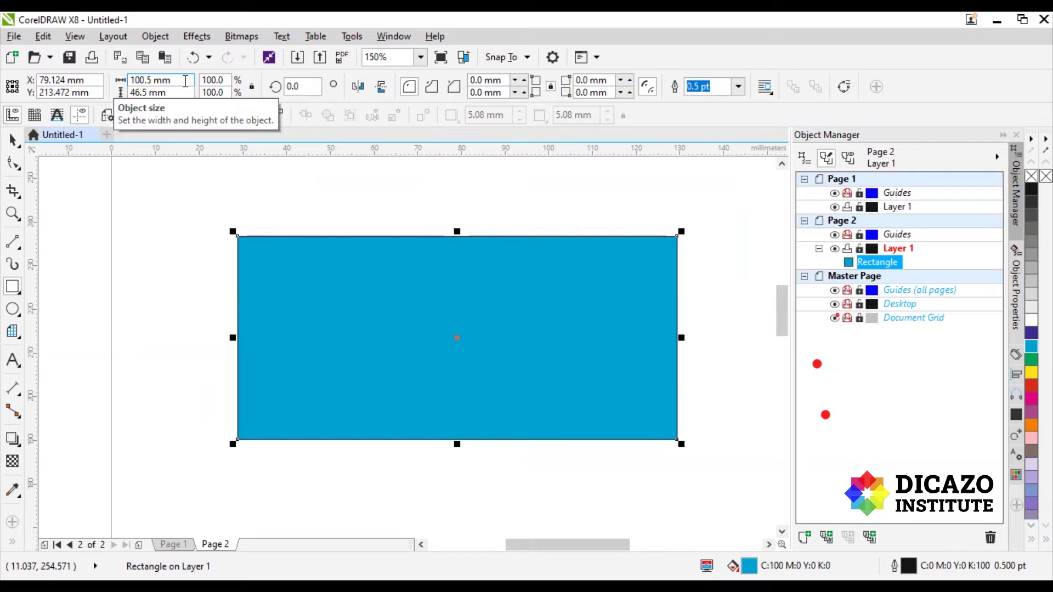
drag(185, 80, 110, 86)
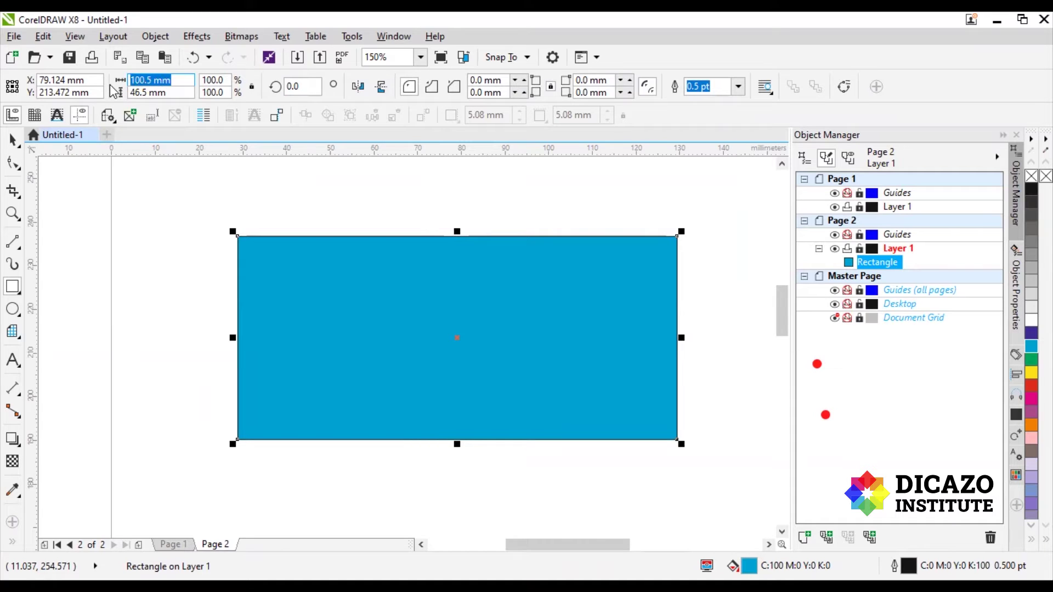
text(50)
key(Return)
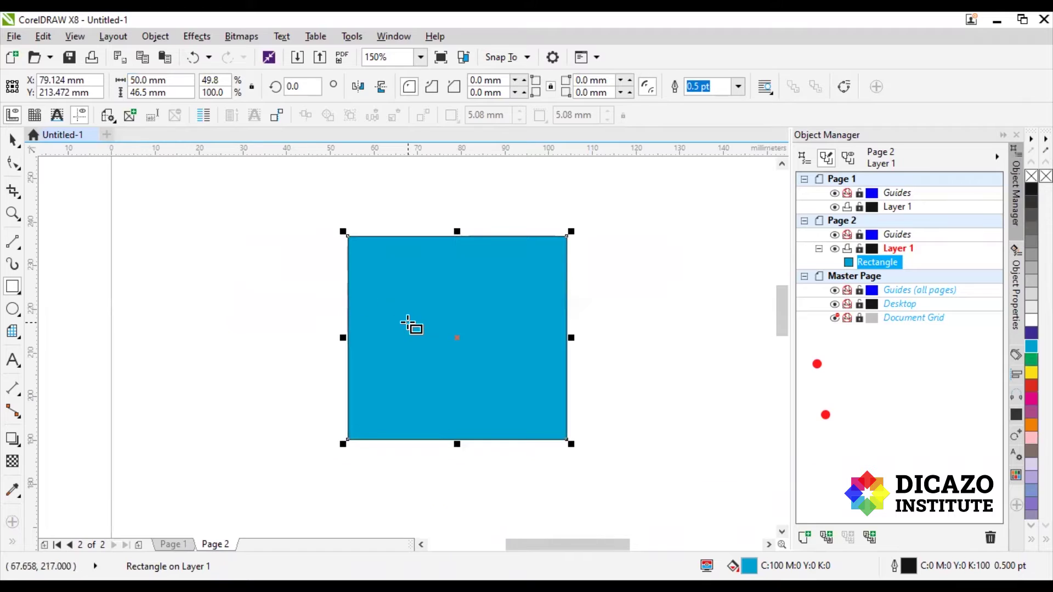
drag(189, 92, 111, 96)
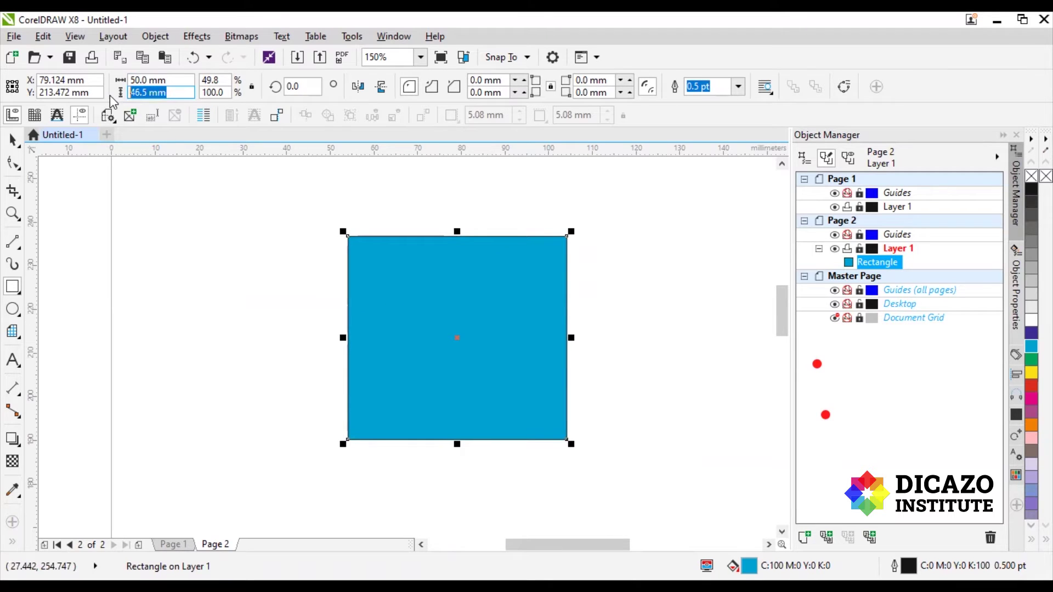
text(3)
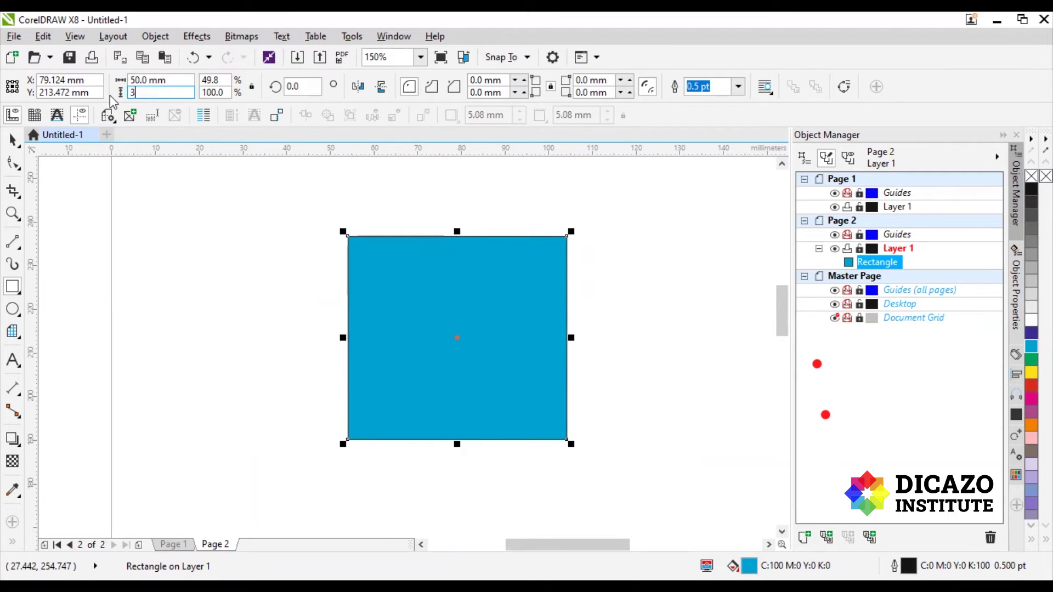
text(0)
key(Return)
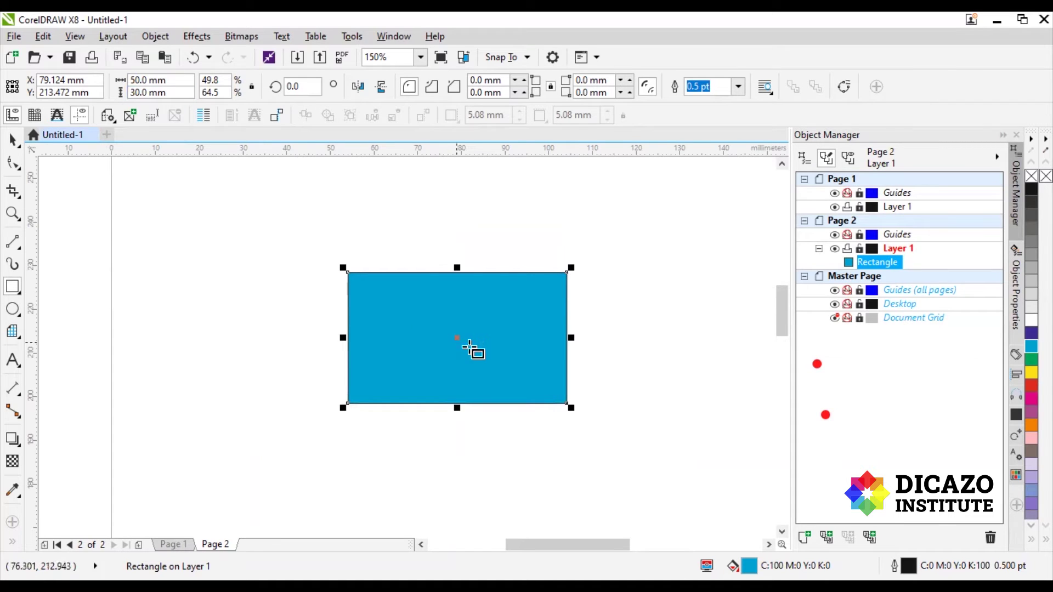
drag(443, 324, 343, 299)
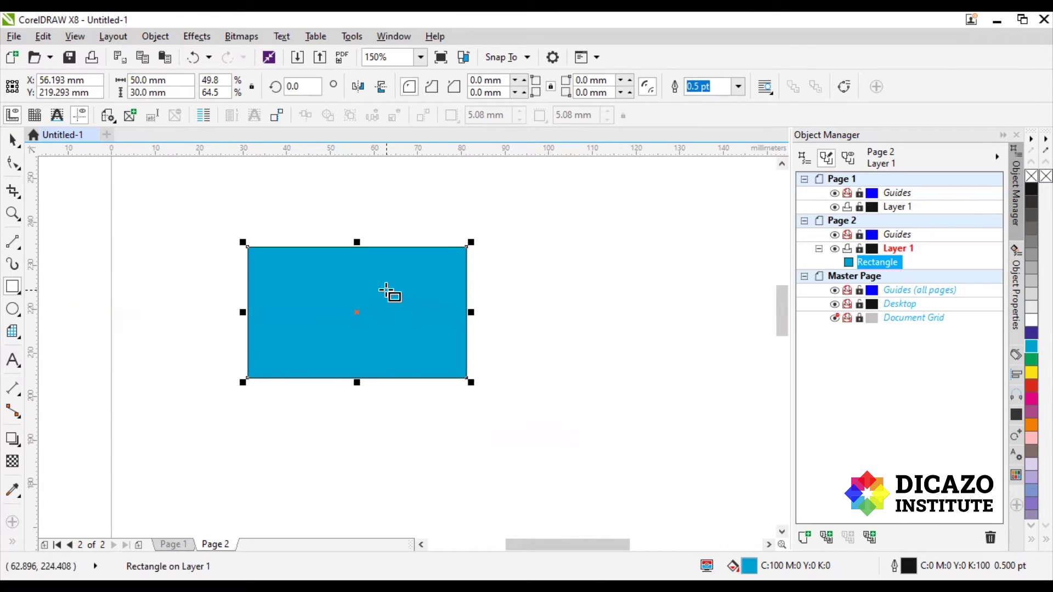
Examine the black outline at the rectangle's lower-right corner at very high magnification
scroll(306, 295, up, 1)
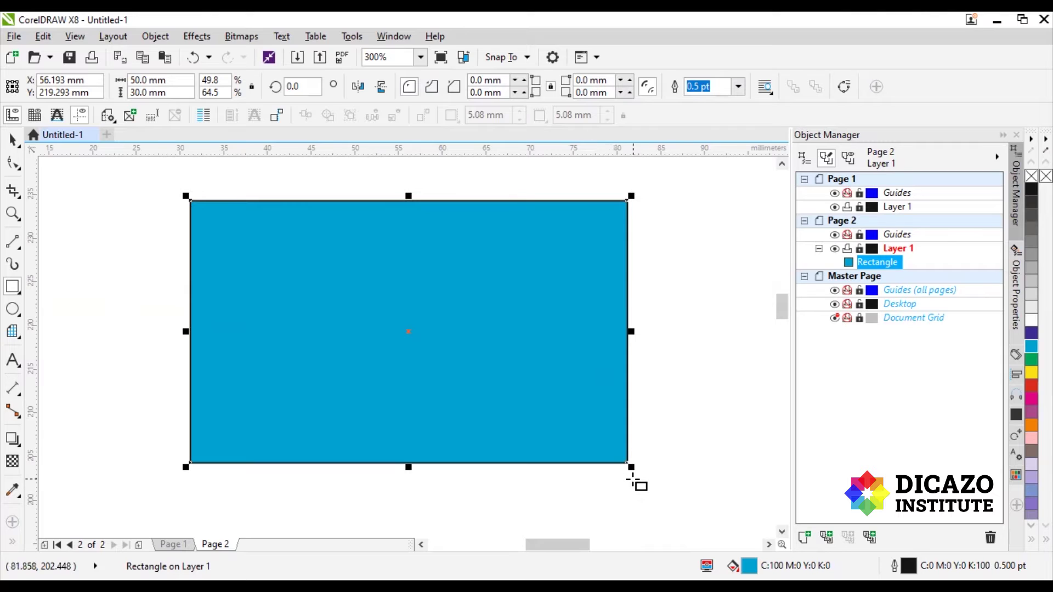
scroll(630, 478, up, 3)
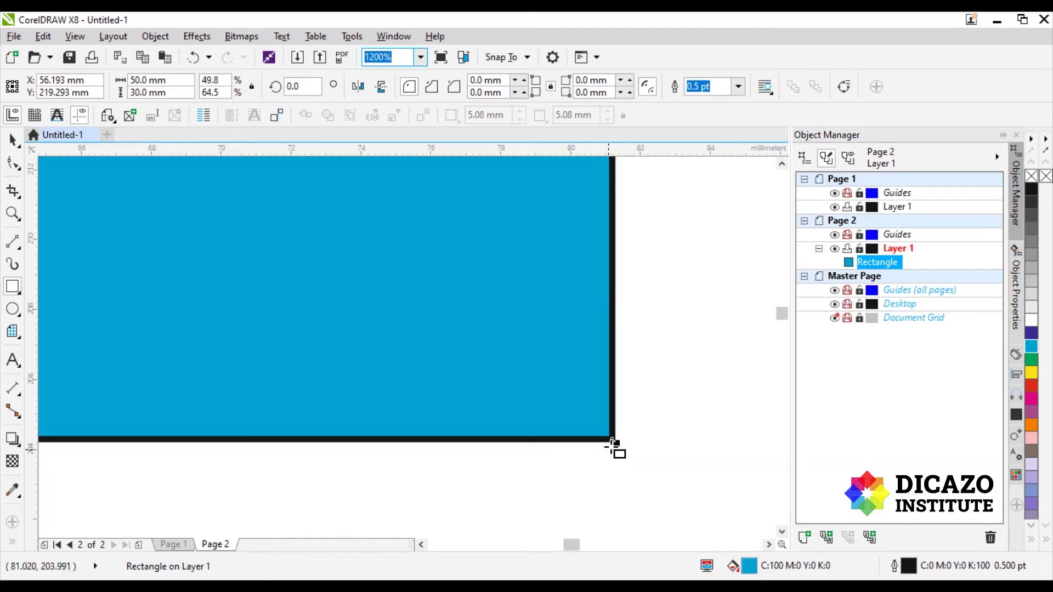
scroll(616, 445, up, 2)
scroll(614, 433, up, 3)
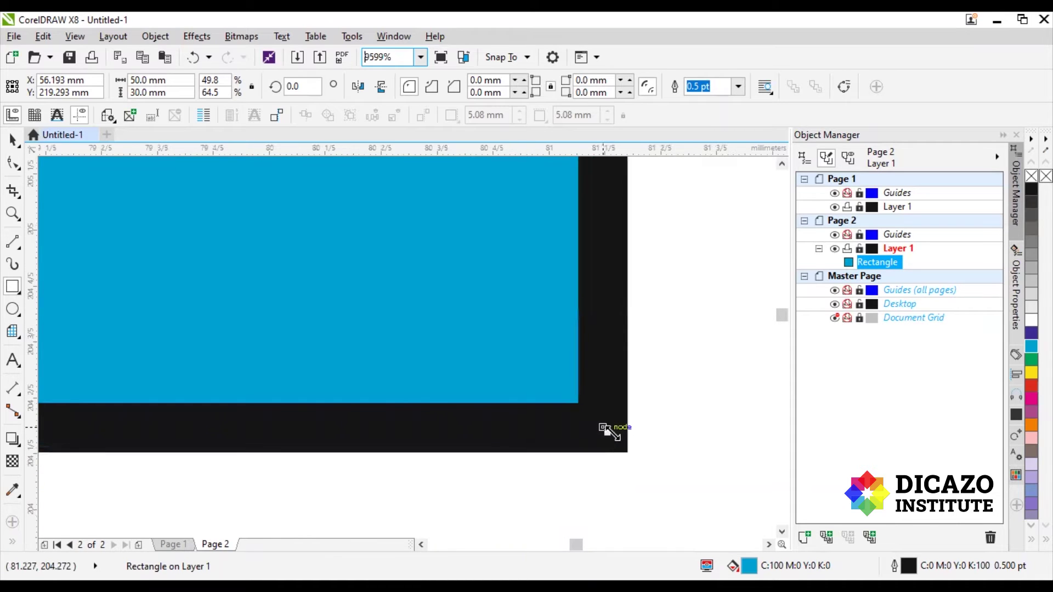
scroll(616, 437, up, 1)
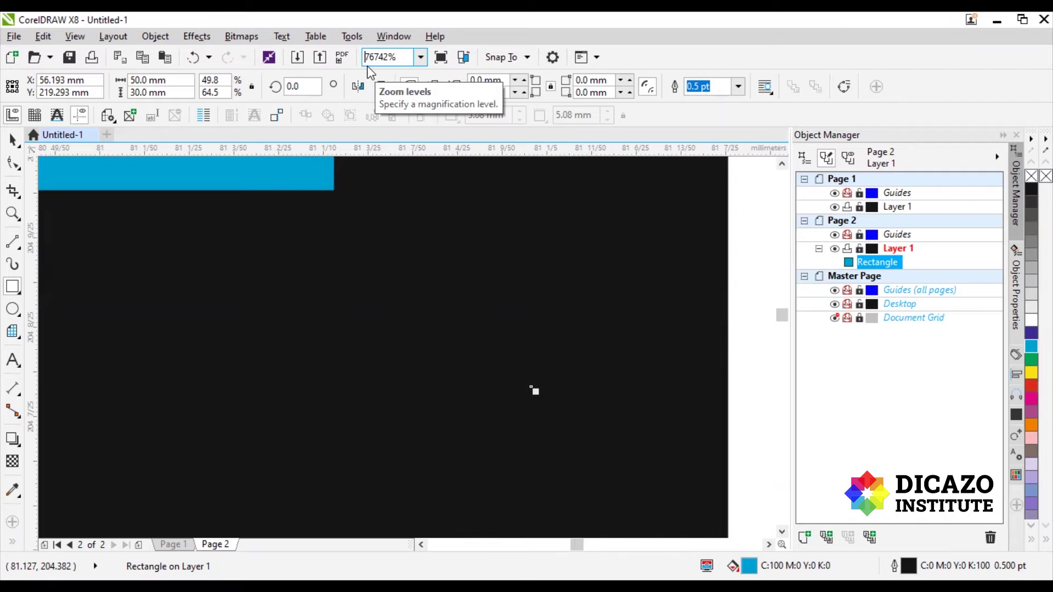
scroll(510, 248, down, 3)
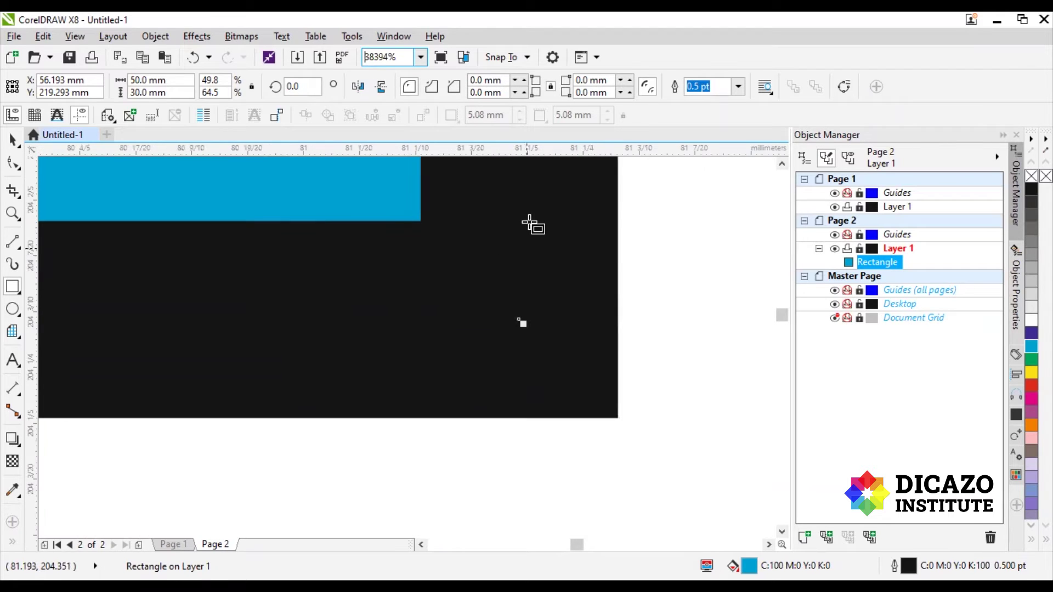
scroll(626, 288, down, 6)
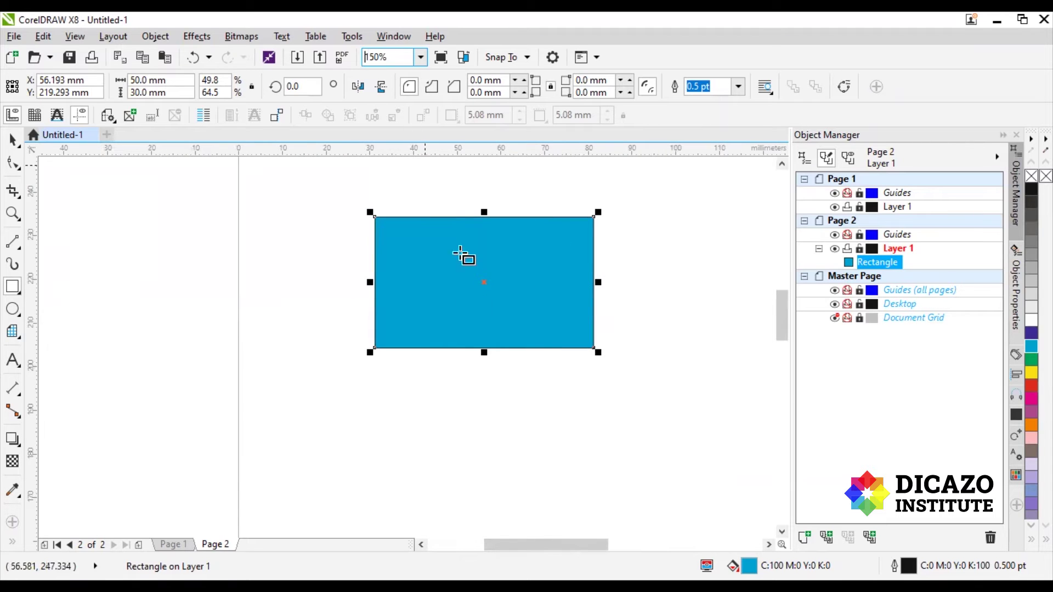
scroll(513, 306, down, 1)
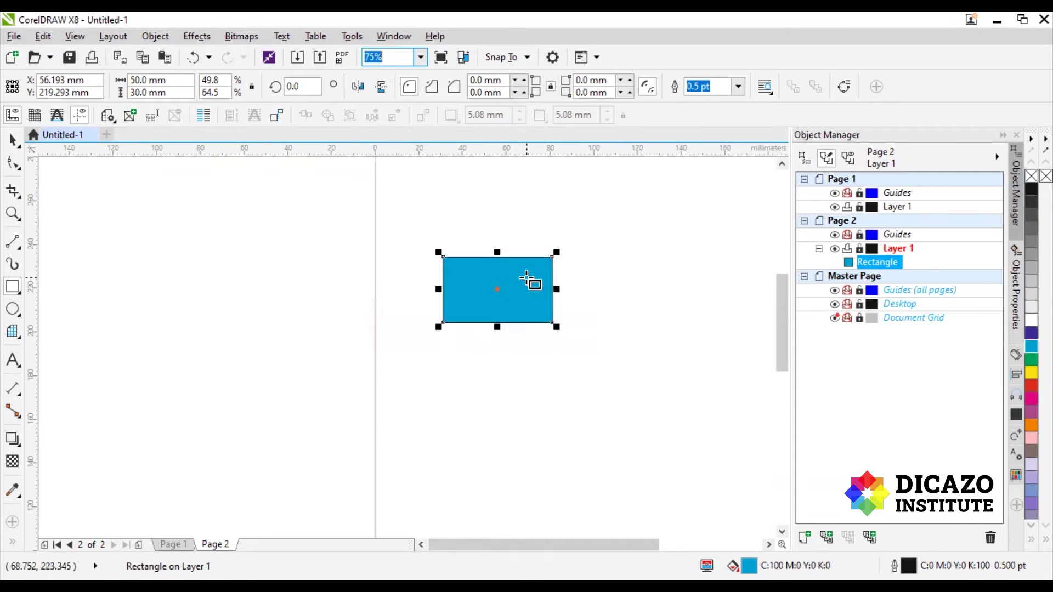
Round all four corners of the rectangle with a 3 mm radius
scroll(527, 281, up, 1)
scroll(527, 281, up, 1)
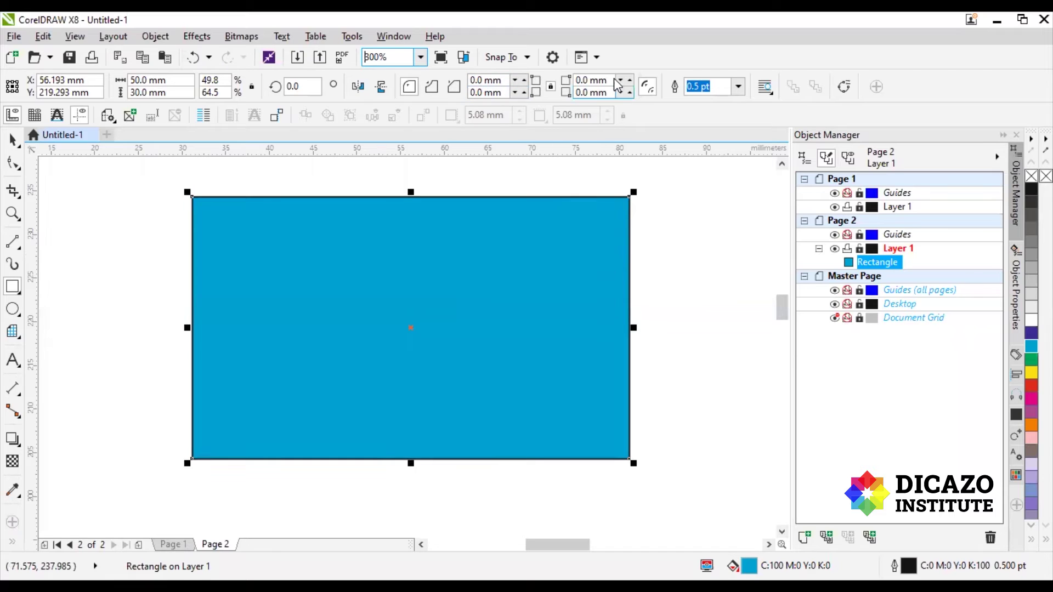
click(523, 80)
click(523, 80)
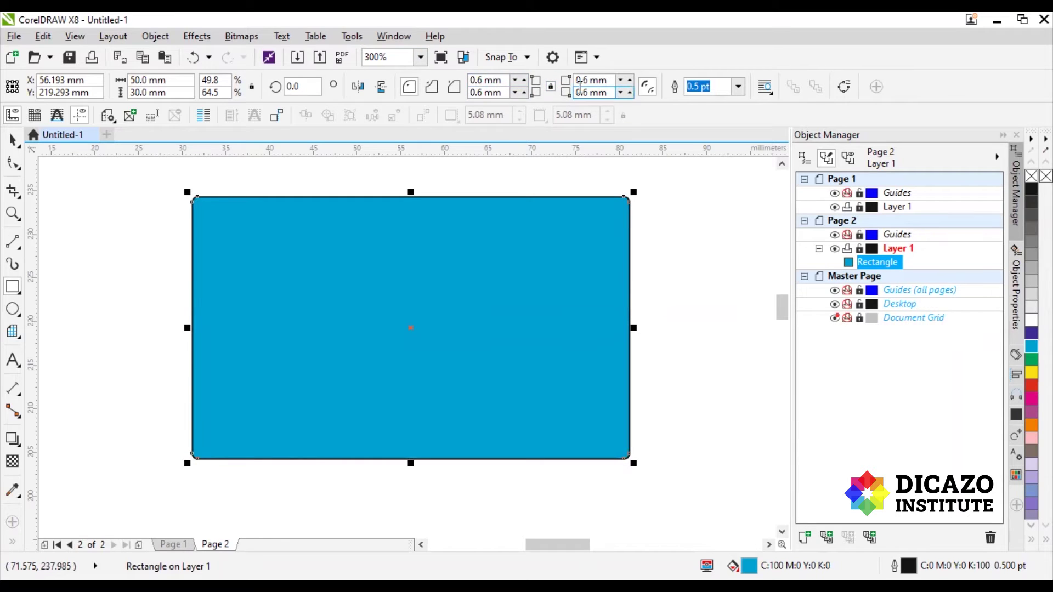
click(523, 81)
click(524, 81)
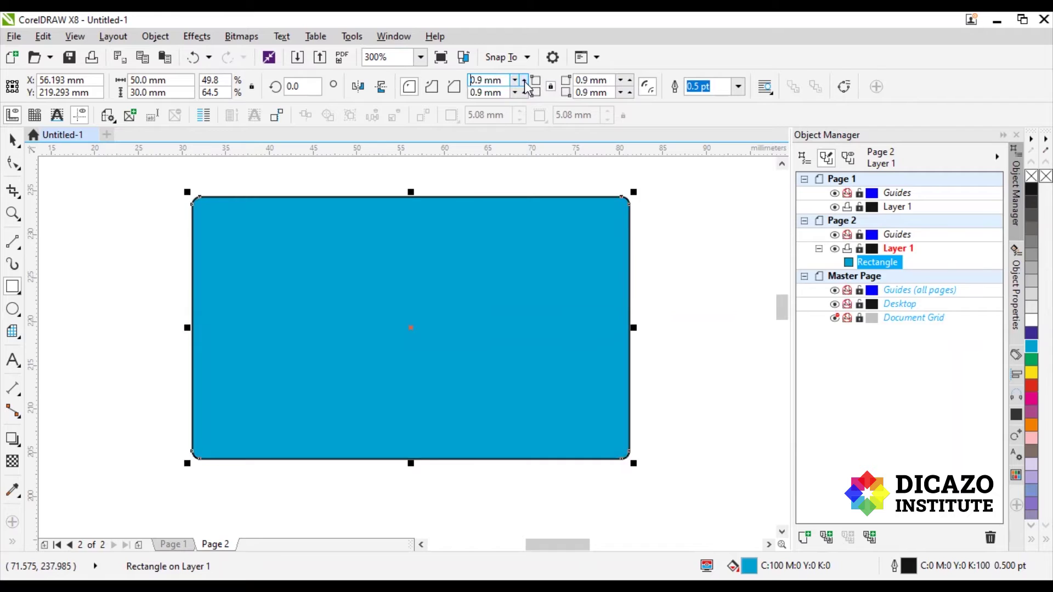
click(524, 81)
click(523, 80)
click(523, 81)
click(524, 81)
click(523, 80)
click(523, 81)
click(524, 81)
click(524, 81)
click(524, 81)
click(524, 81)
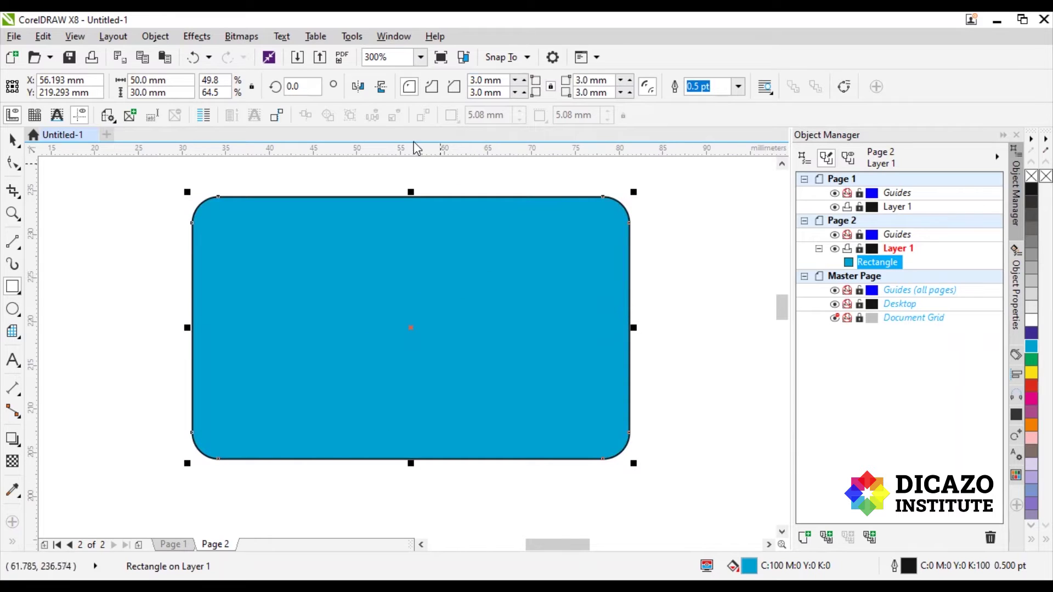
Try the scalloped and chamfered corner styles on the rectangle, and return to round corners
click(431, 87)
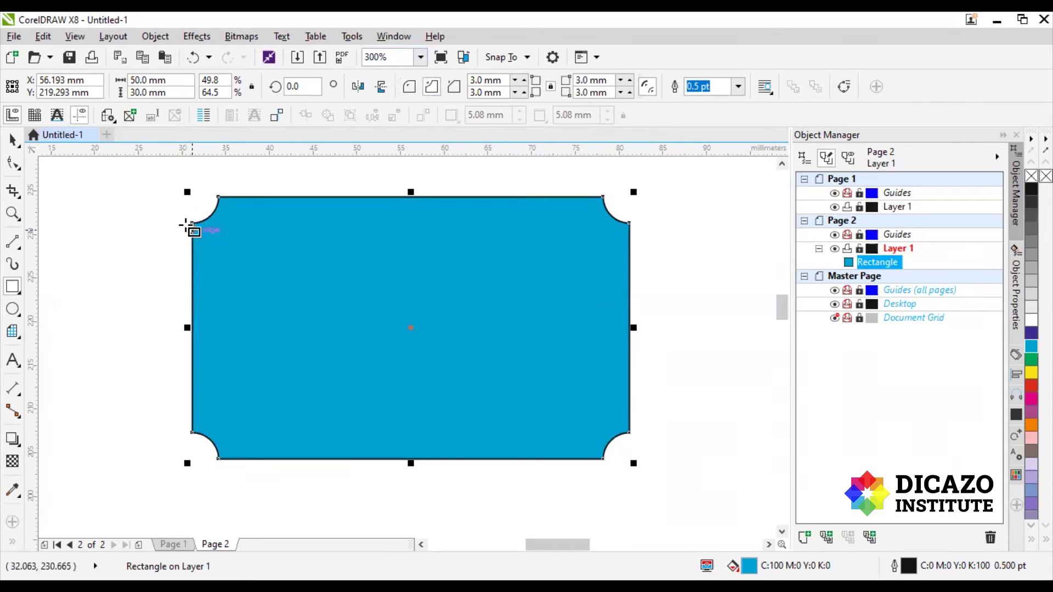
click(454, 87)
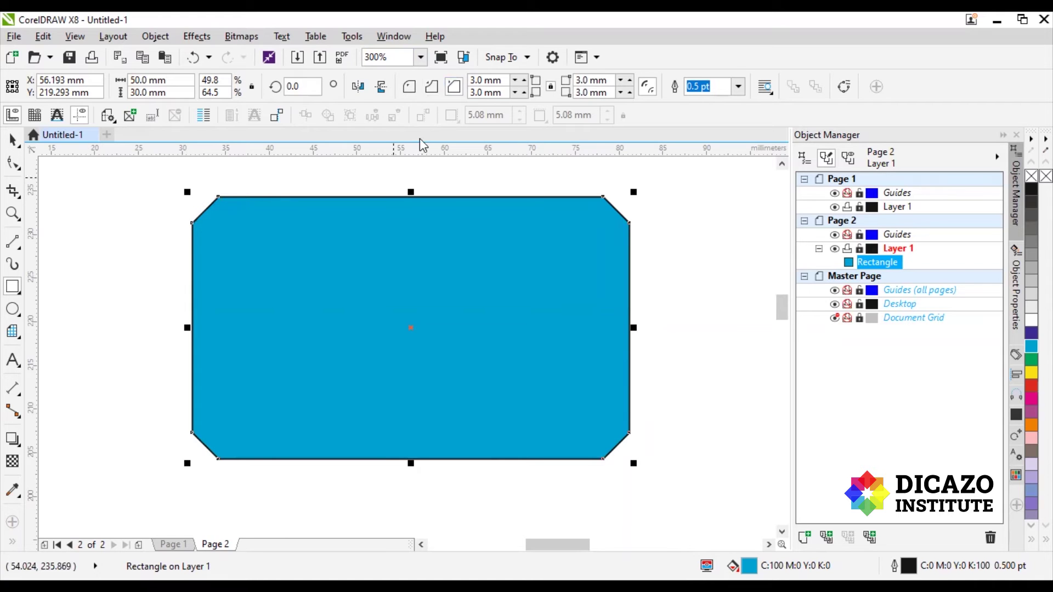
click(409, 86)
click(432, 87)
click(454, 86)
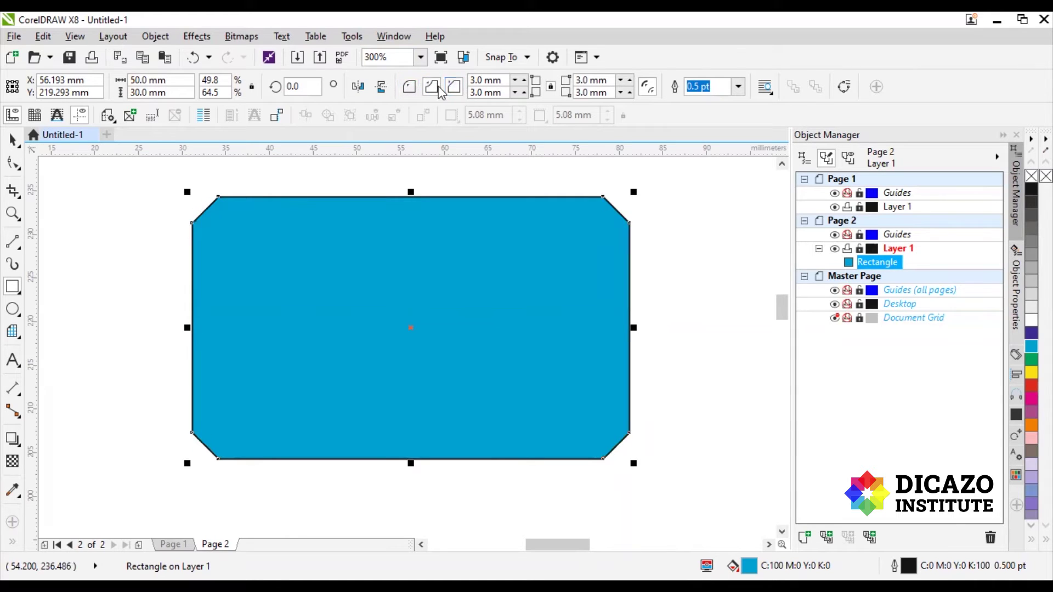
click(409, 87)
click(432, 87)
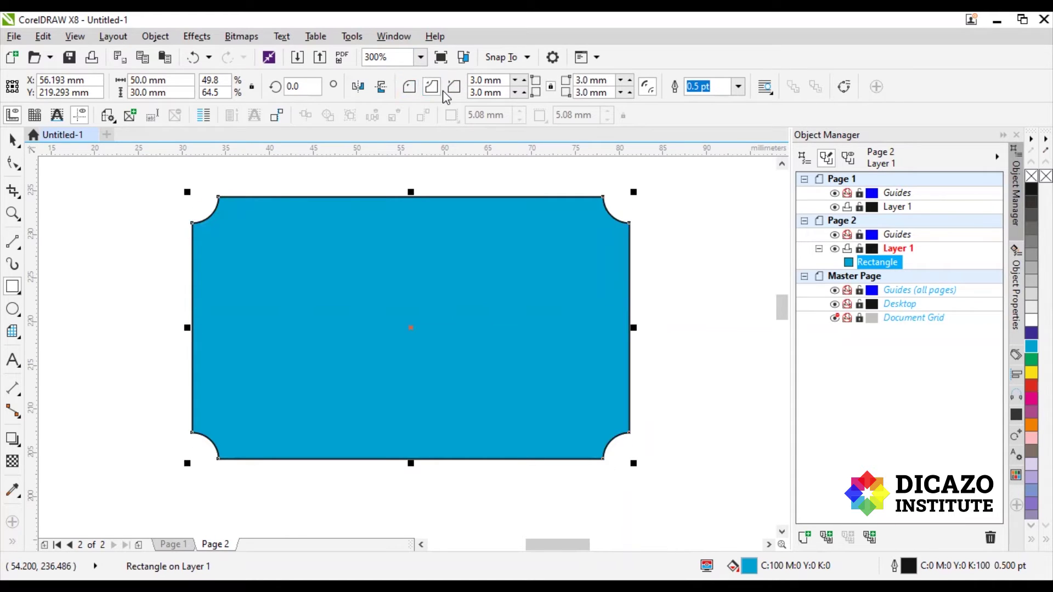
click(454, 86)
click(409, 87)
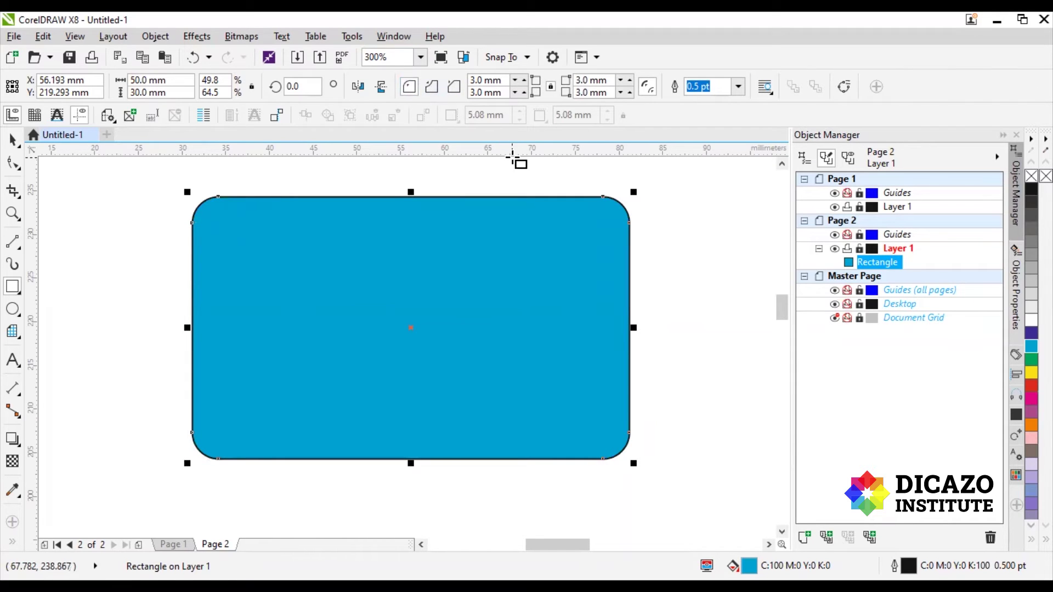
Set the radius of only the rectangle's upper-left corner to 6 mm, with the corners edited separately
click(524, 80)
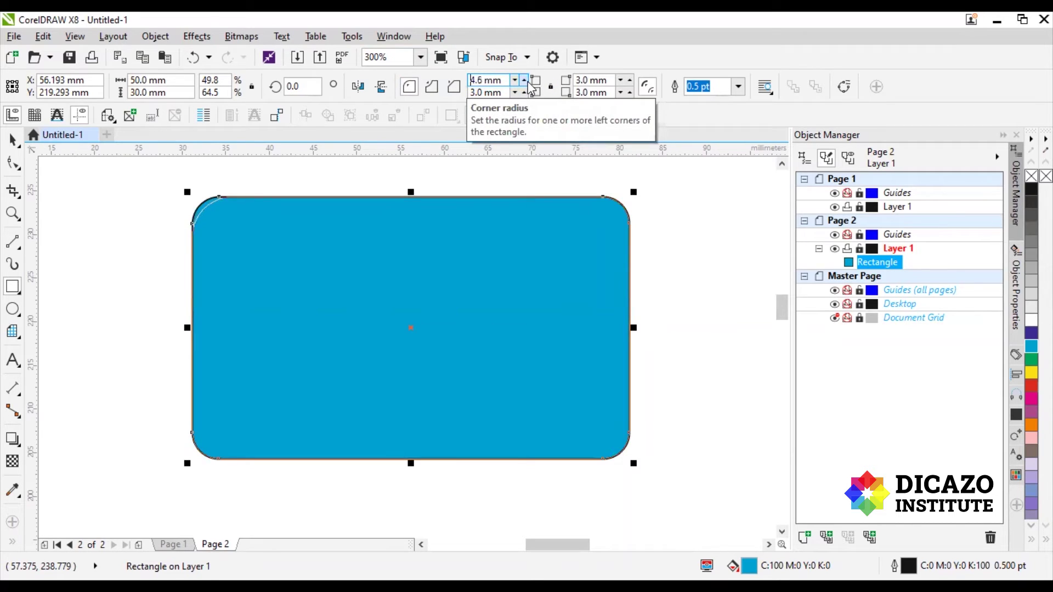
click(528, 82)
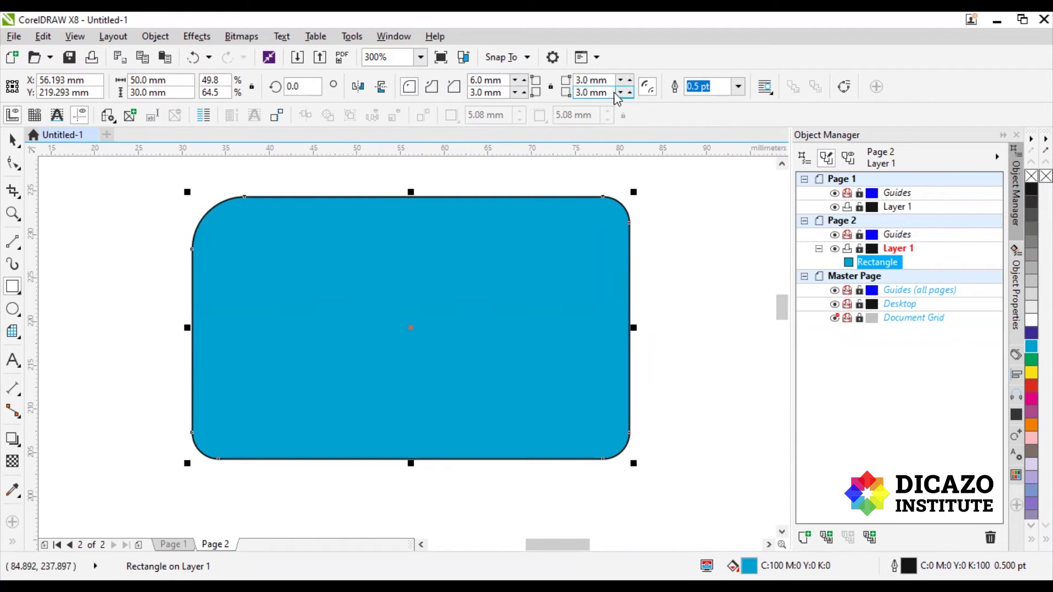
Set the radius of the rectangle's upper-right corner to 0 mm to make it square
drag(610, 82, 564, 83)
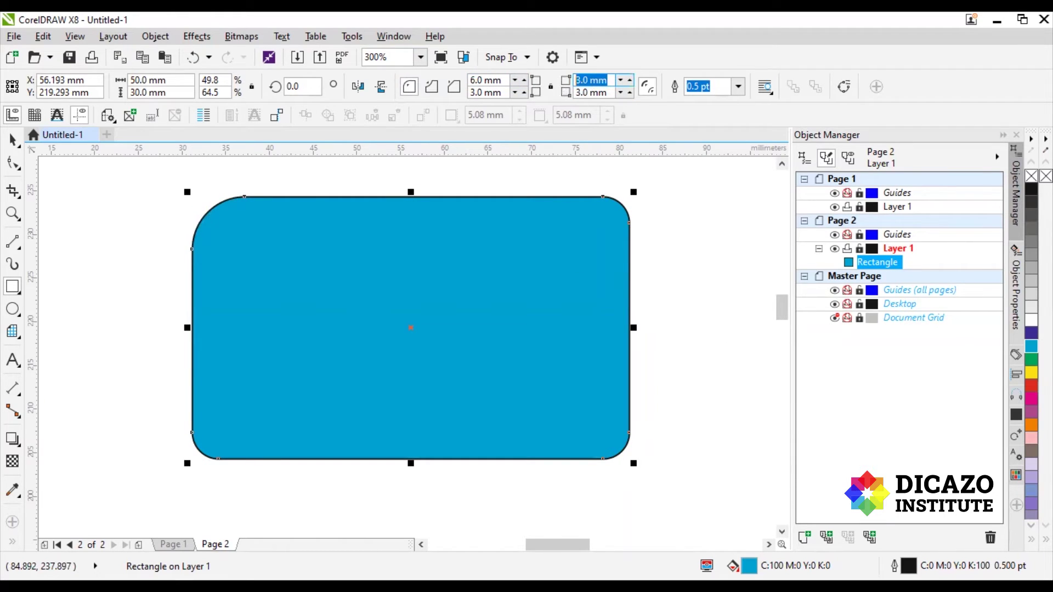
text(0)
key(Return)
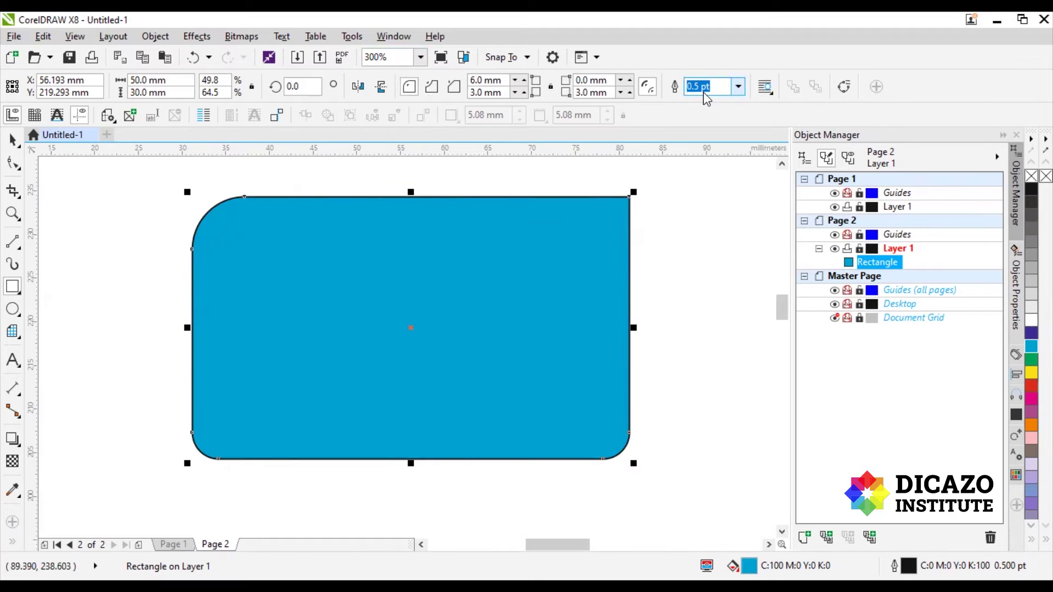
Try no outline and outline widths of 2.0, 4.0 and 10.0 pt on the rectangle, and return to 0.5 pt
click(738, 88)
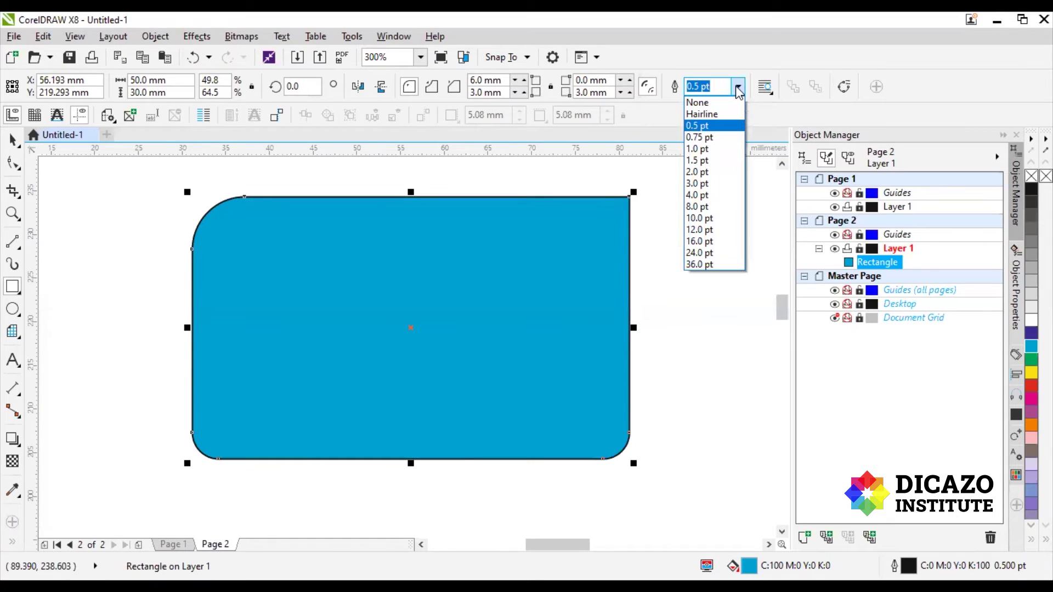
click(726, 124)
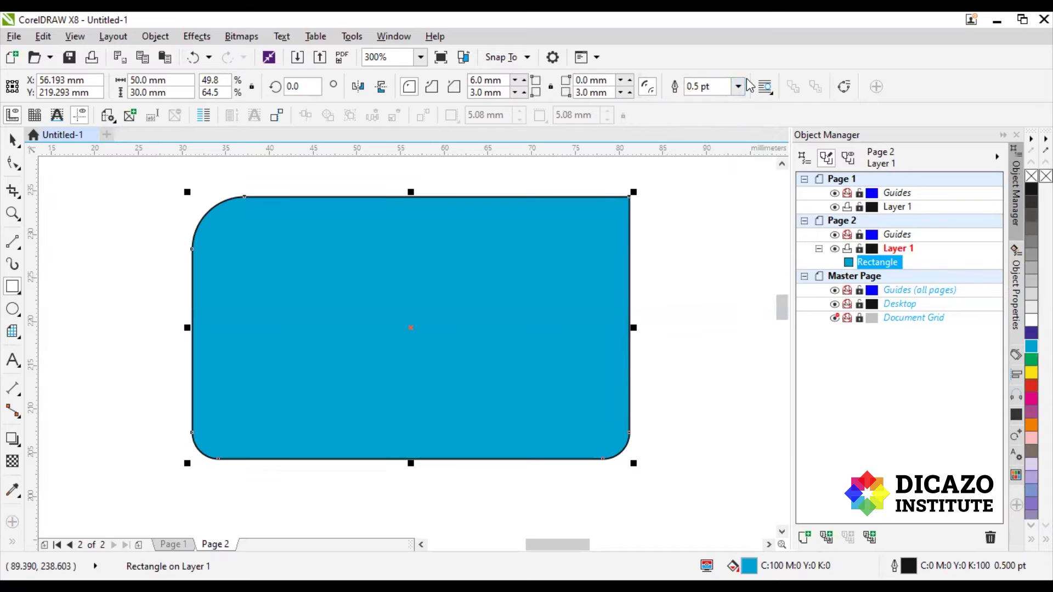
click(738, 86)
click(712, 103)
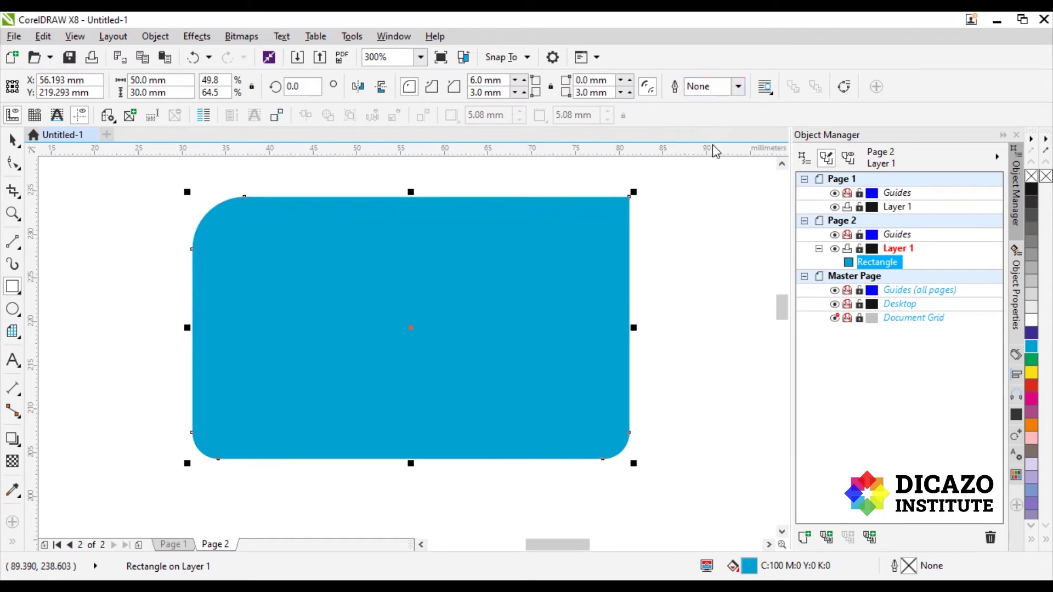
click(738, 86)
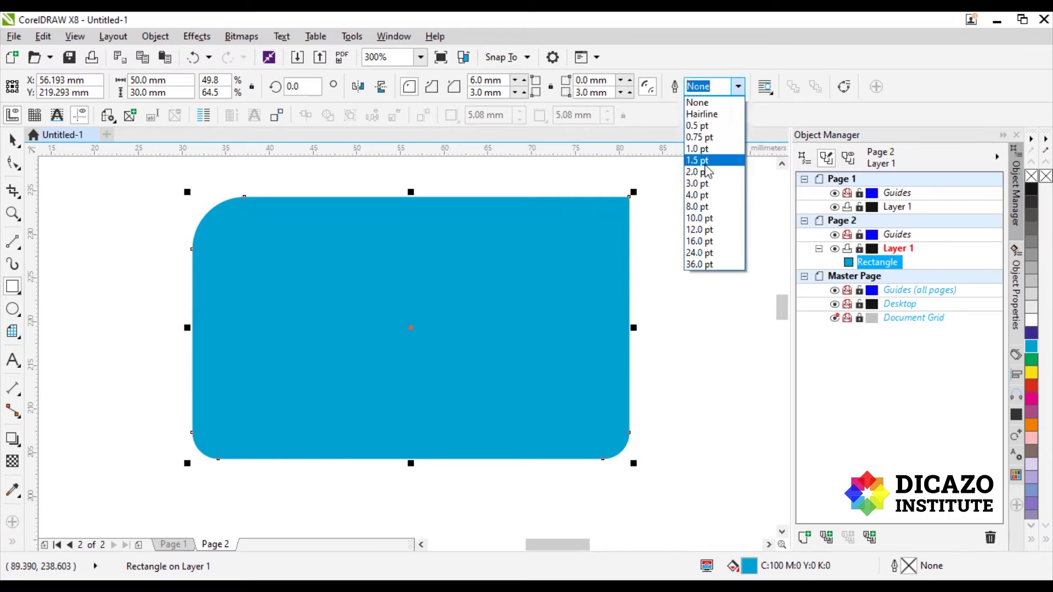
click(707, 171)
click(738, 86)
click(699, 195)
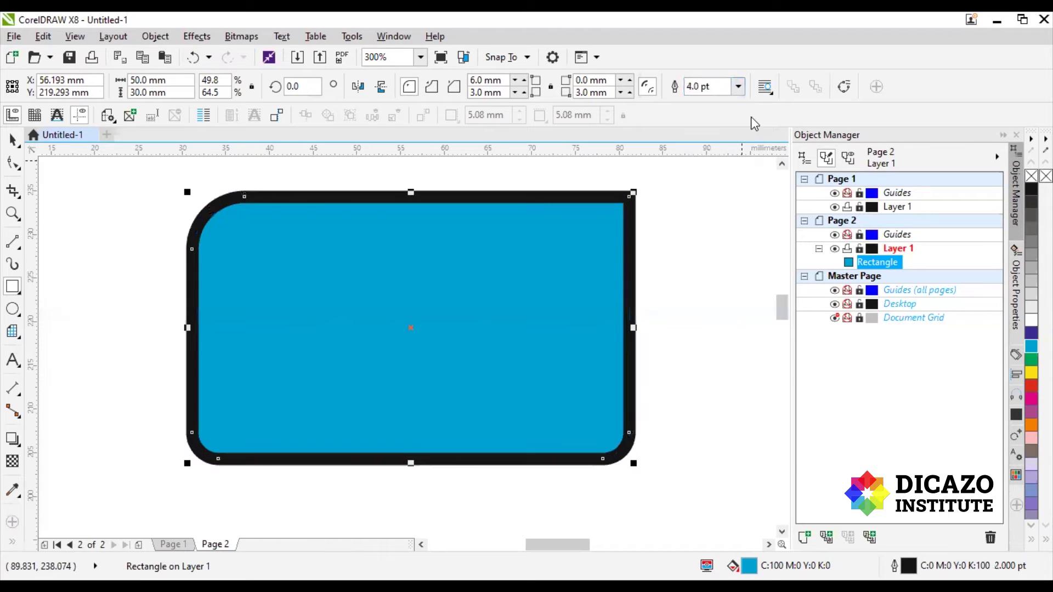
click(738, 86)
click(699, 217)
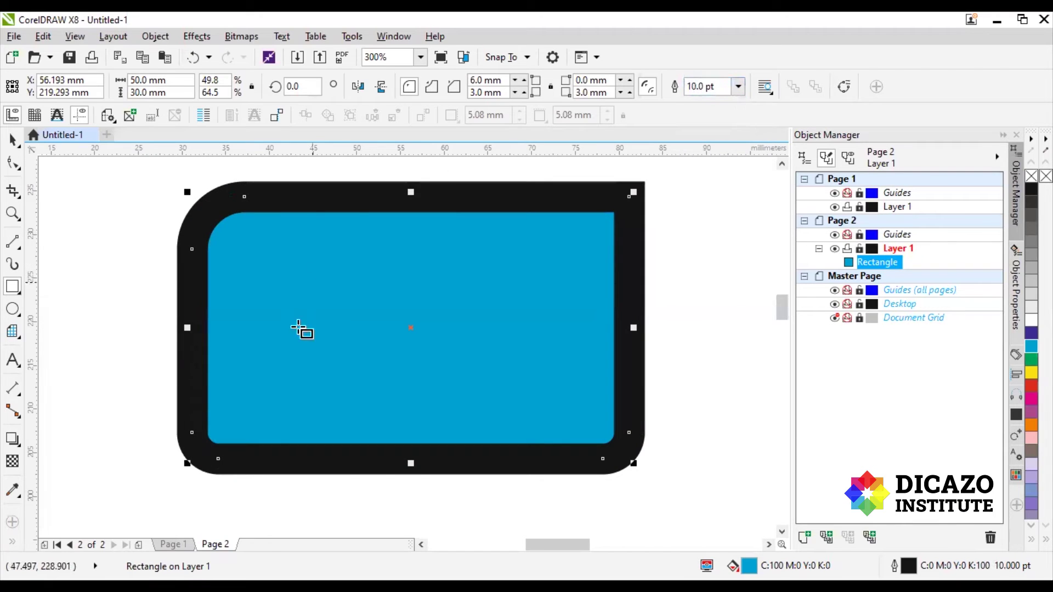
click(738, 88)
click(720, 126)
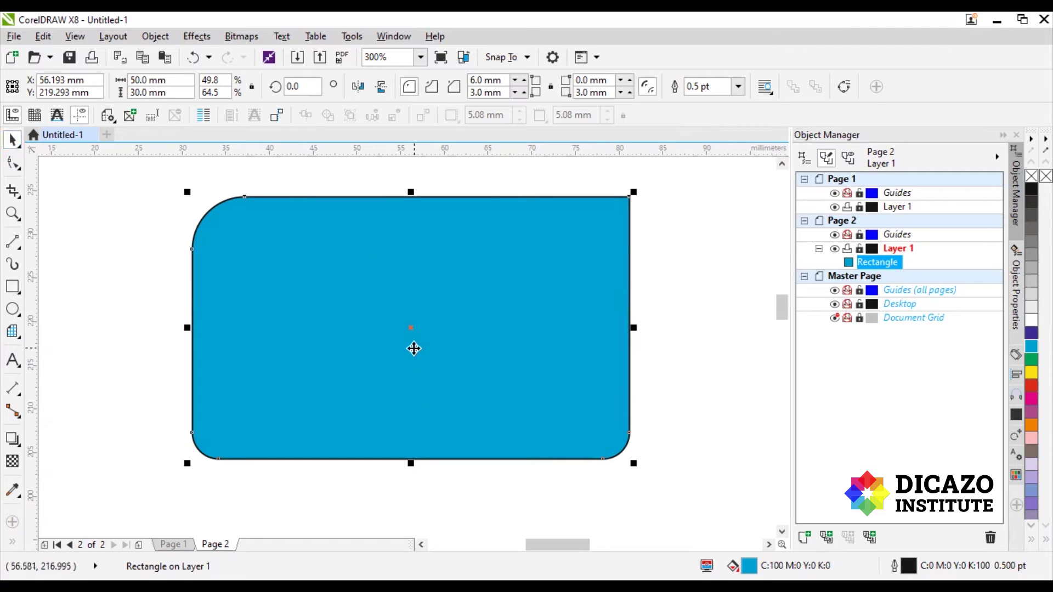
Move the rectangle freehand and enlarge it proportionally to about 51 × 30.6 mm
drag(479, 359, 446, 350)
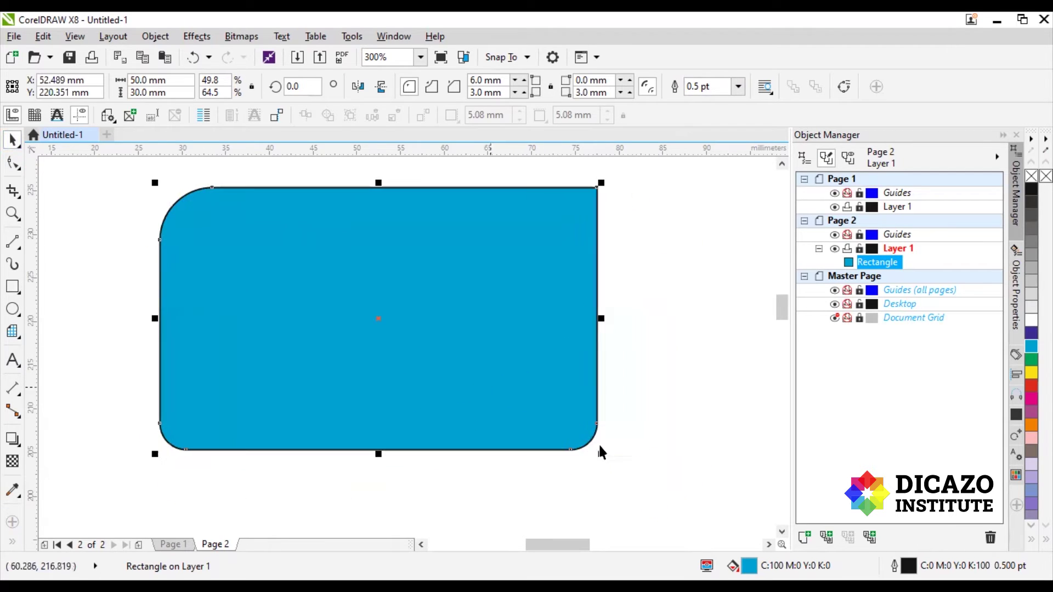
drag(600, 452, 636, 461)
drag(448, 346, 543, 381)
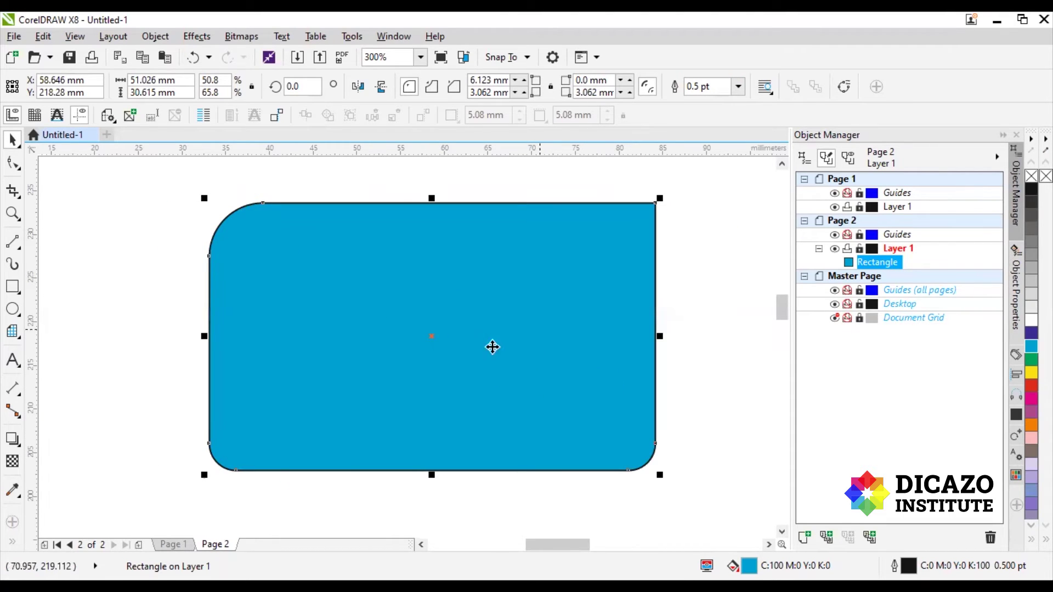
Try rotating the rectangle freehand about its centre, and return it to its unrotated orientation with the resize handles active
click(431, 335)
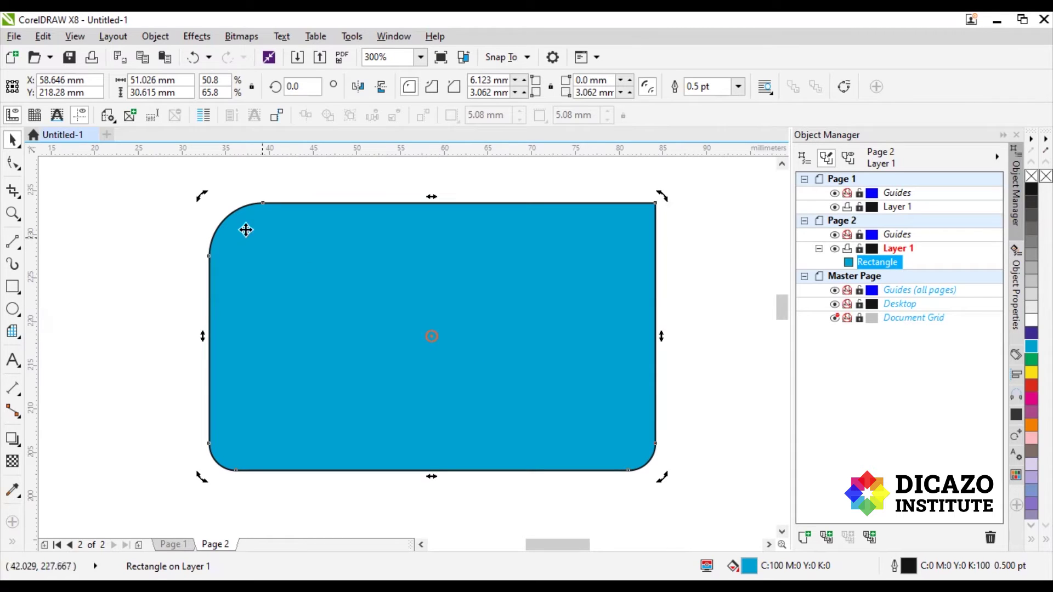
click(432, 339)
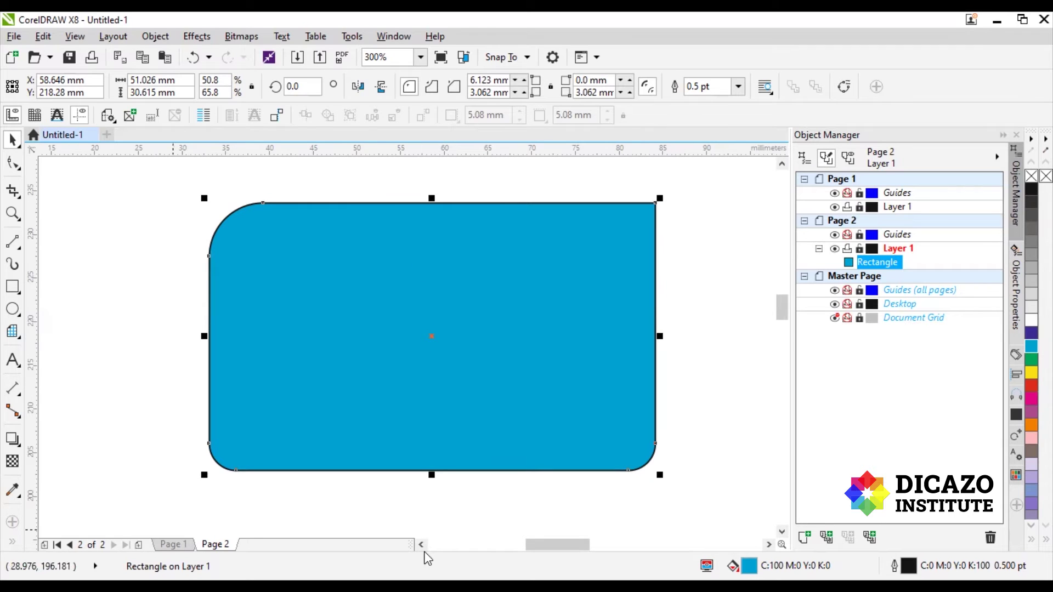
click(430, 340)
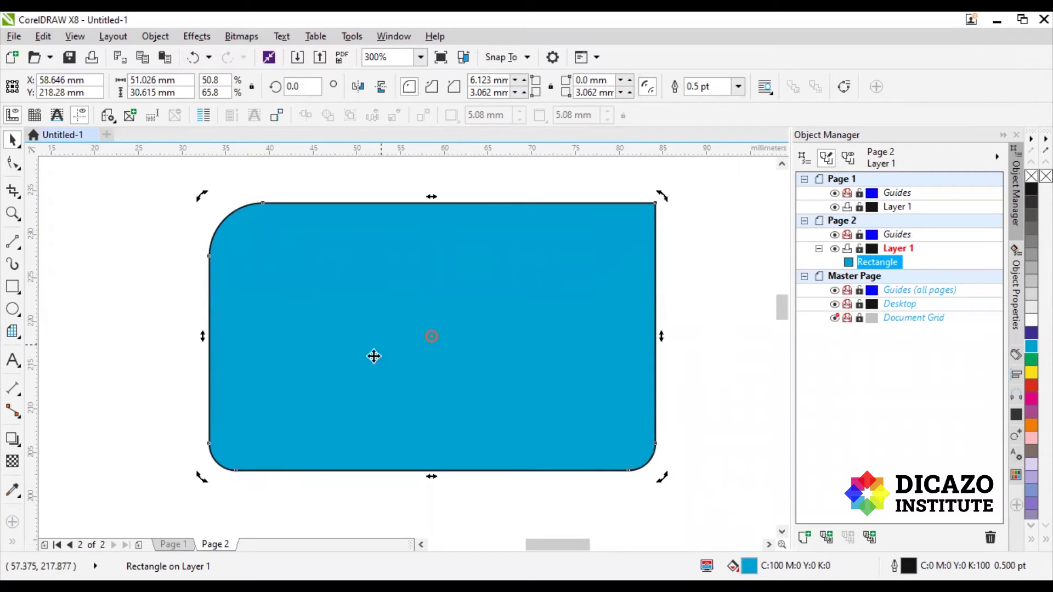
drag(662, 481, 687, 436)
drag(694, 386, 617, 422)
click(432, 334)
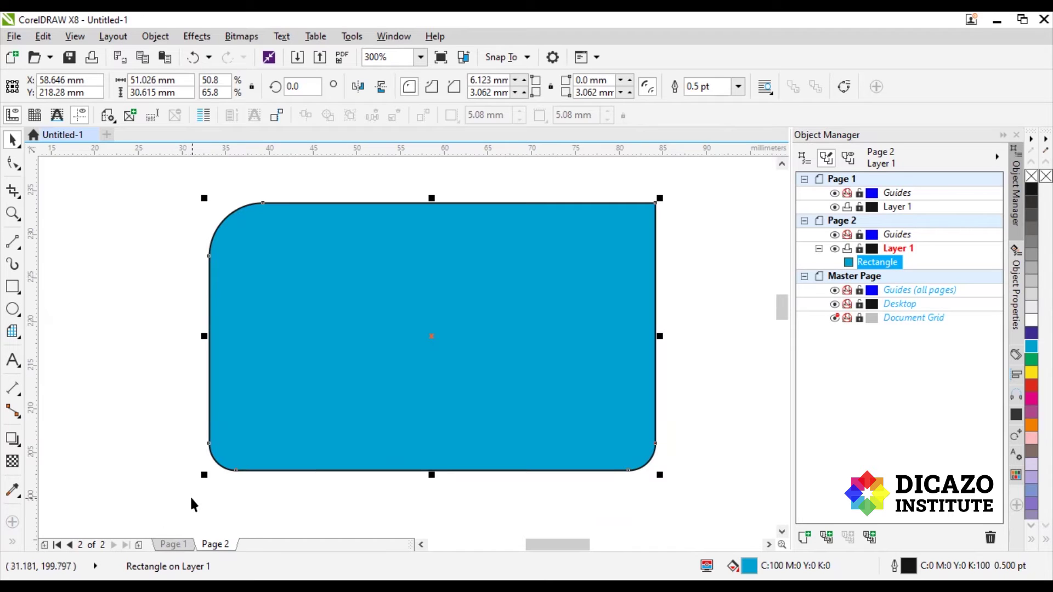
Move the rectangle near the upper-left corner of the page, centred at about X 28 mm, Y 272 mm
scroll(192, 504, down, 2)
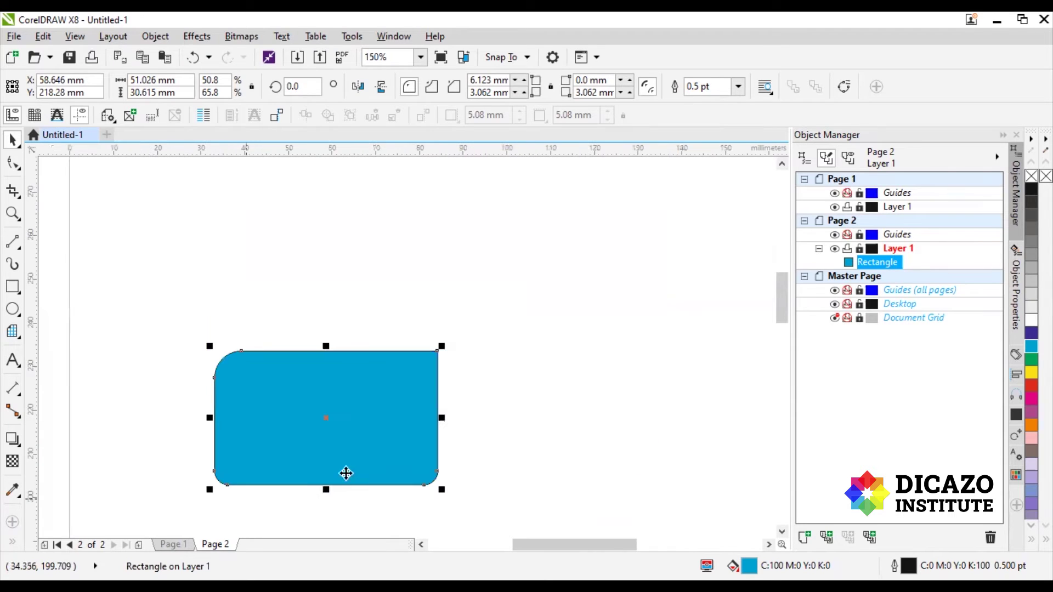
click(421, 545)
mouse_move(390, 439)
mouse_down()
mouse_move(522, 439)
mouse_move(600, 418)
mouse_move(672, 428)
mouse_move(186, 429)
mouse_move(638, 425)
mouse_move(247, 429)
mouse_move(366, 436)
mouse_move(431, 415)
mouse_move(433, 296)
mouse_move(427, 524)
mouse_move(481, 300)
mouse_move(514, 378)
mouse_move(615, 408)
mouse_move(458, 414)
mouse_move(277, 394)
mouse_move(404, 375)
mouse_move(409, 325)
mouse_move(186, 452)
mouse_move(576, 470)
mouse_move(426, 305)
mouse_move(423, 486)
mouse_move(416, 431)
mouse_move(378, 426)
mouse_move(377, 440)
mouse_move(405, 453)
mouse_up()
drag(458, 478, 322, 308)
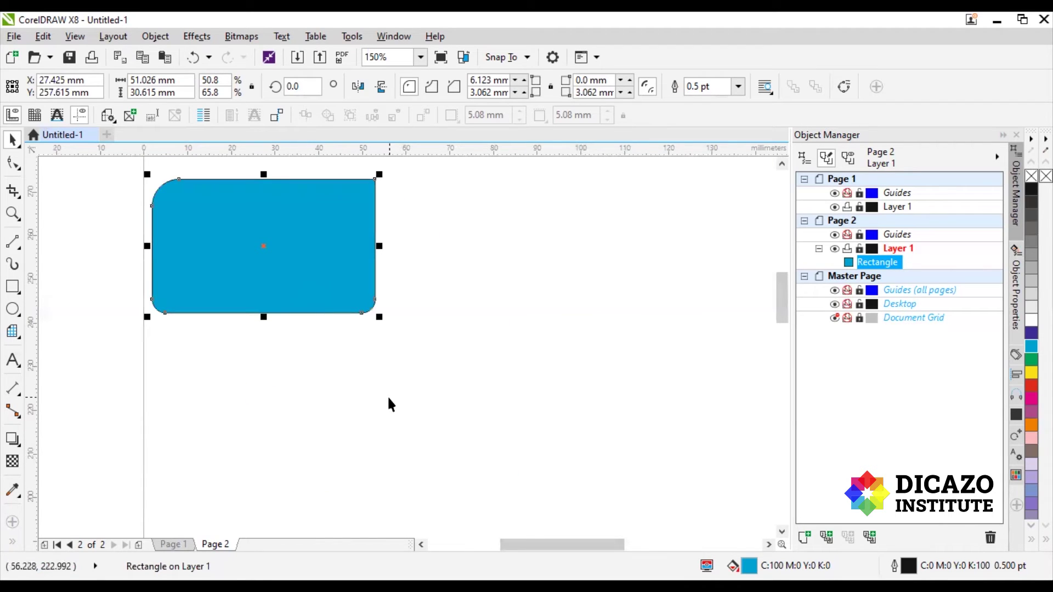
scroll(365, 296, down, 4)
scroll(341, 266, up, 2)
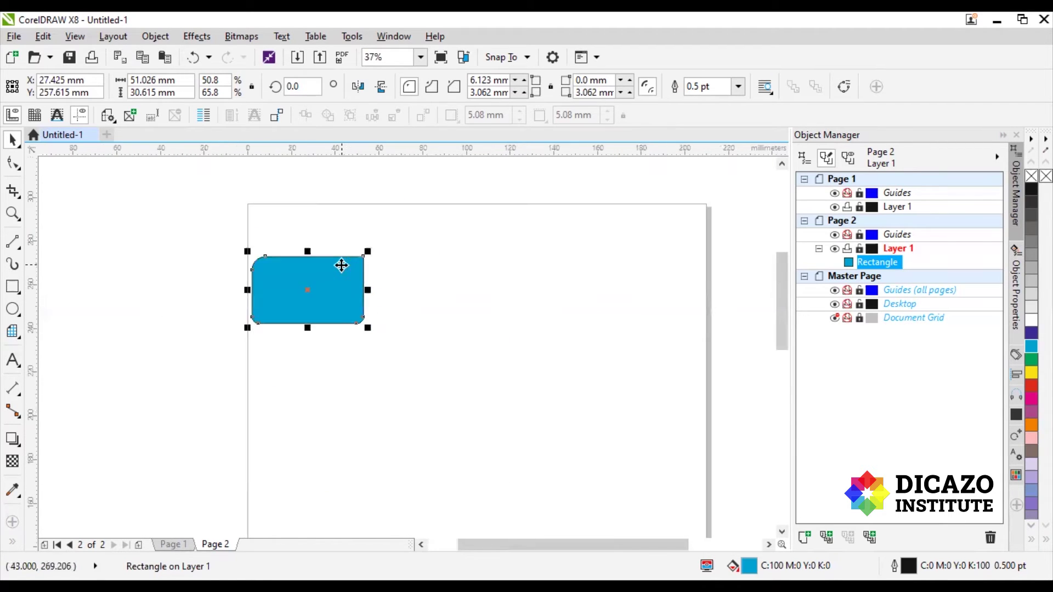
drag(329, 301, 344, 262)
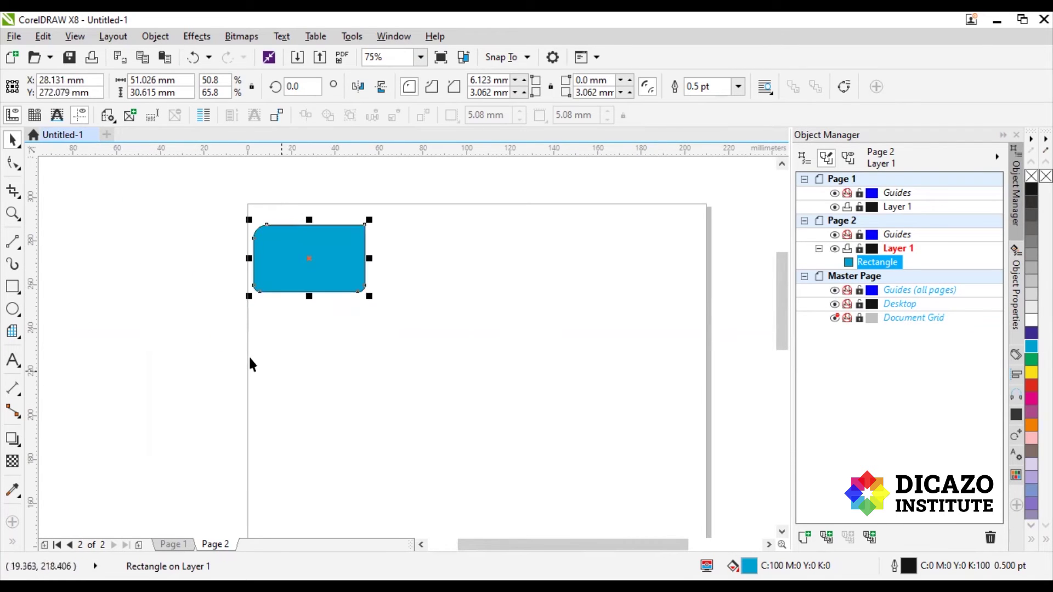
Draw a circle about 71 mm in diameter in the upper-right part of the page and fill it with yellow
click(14, 310)
drag(496, 238, 647, 398)
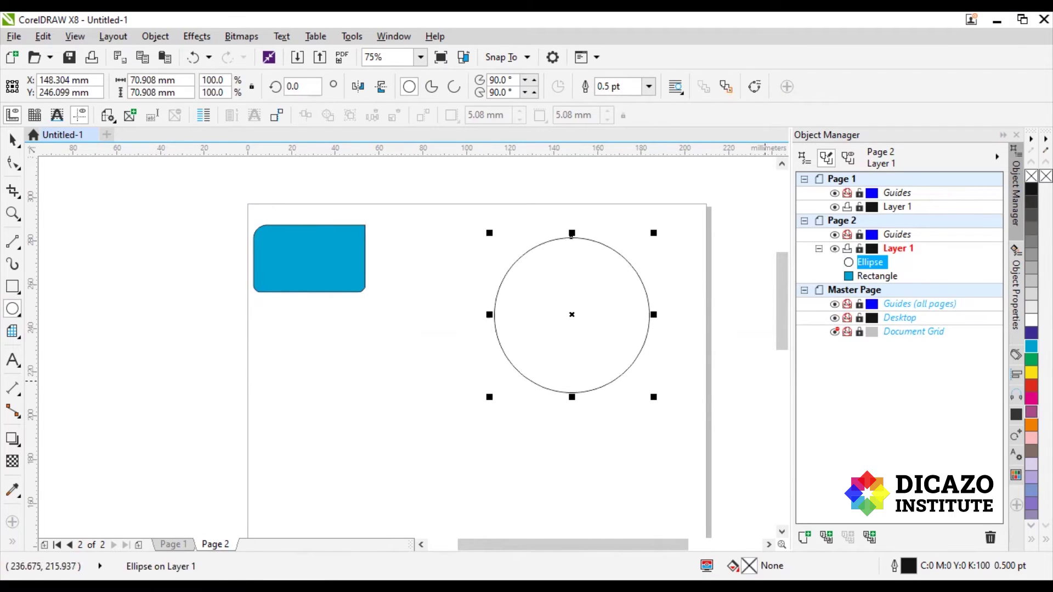
click(1031, 386)
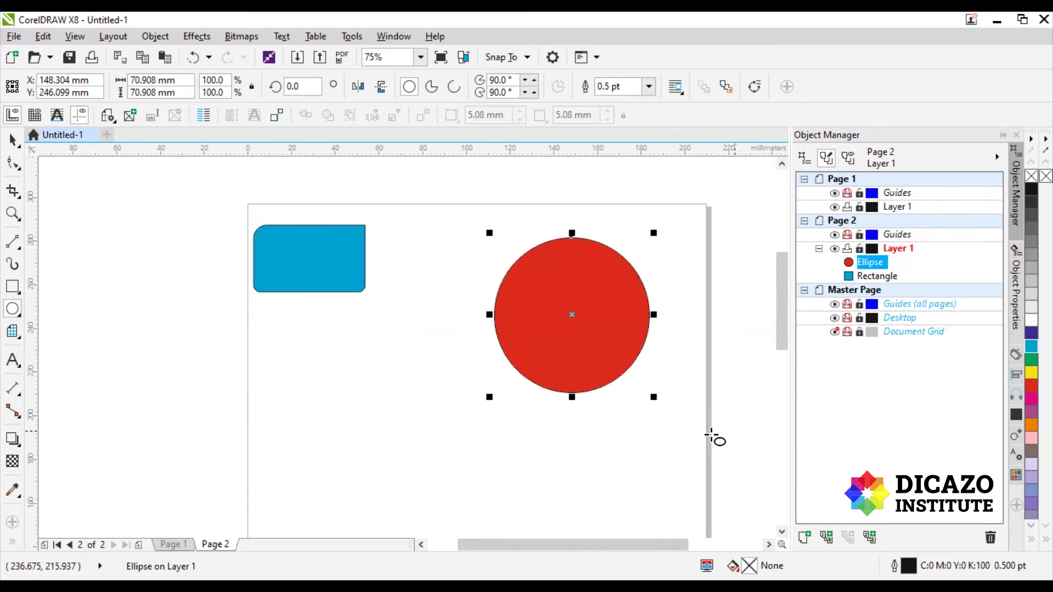
click(1031, 373)
Set the circle's outline width to 10.0 pt and move the circle closer to the blue rectangle
scroll(652, 288, up, 2)
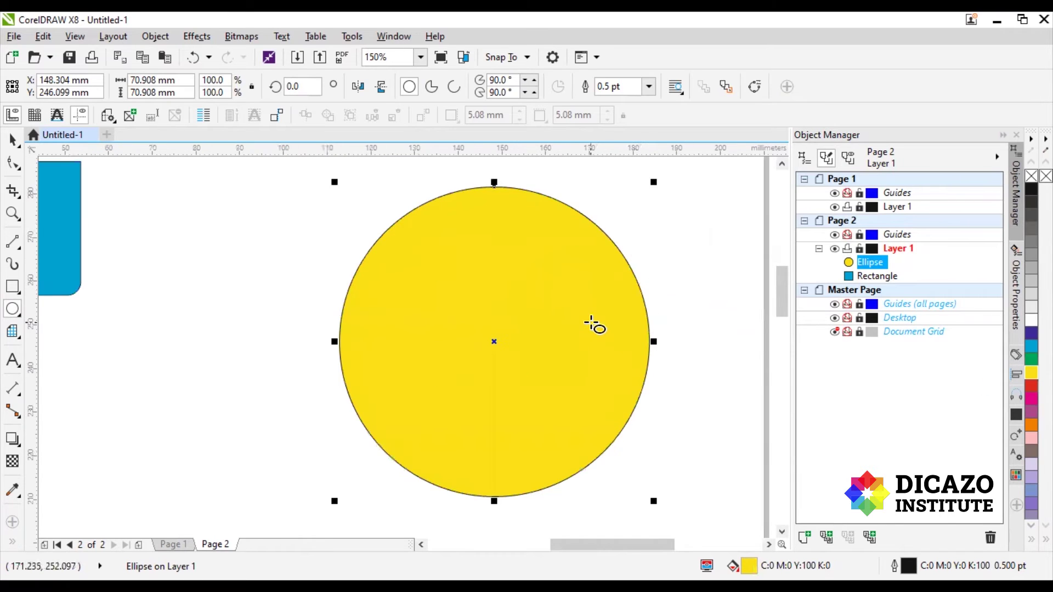
click(648, 86)
click(614, 215)
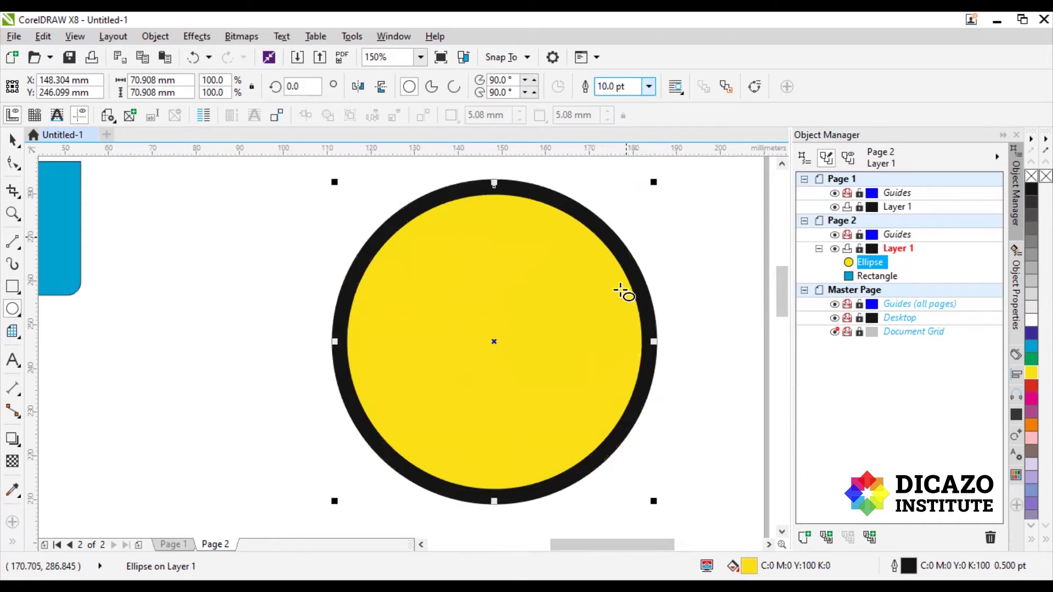
scroll(574, 311, down, 2)
drag(529, 319, 452, 329)
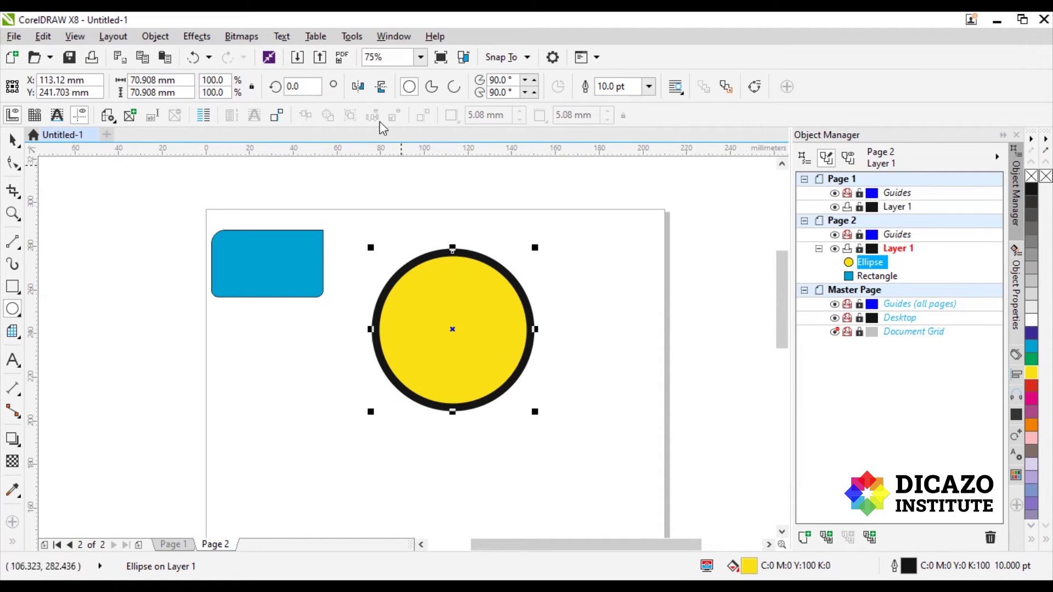
Try the pie and arc forms on the yellow circle, and return to the full ellipse
click(433, 91)
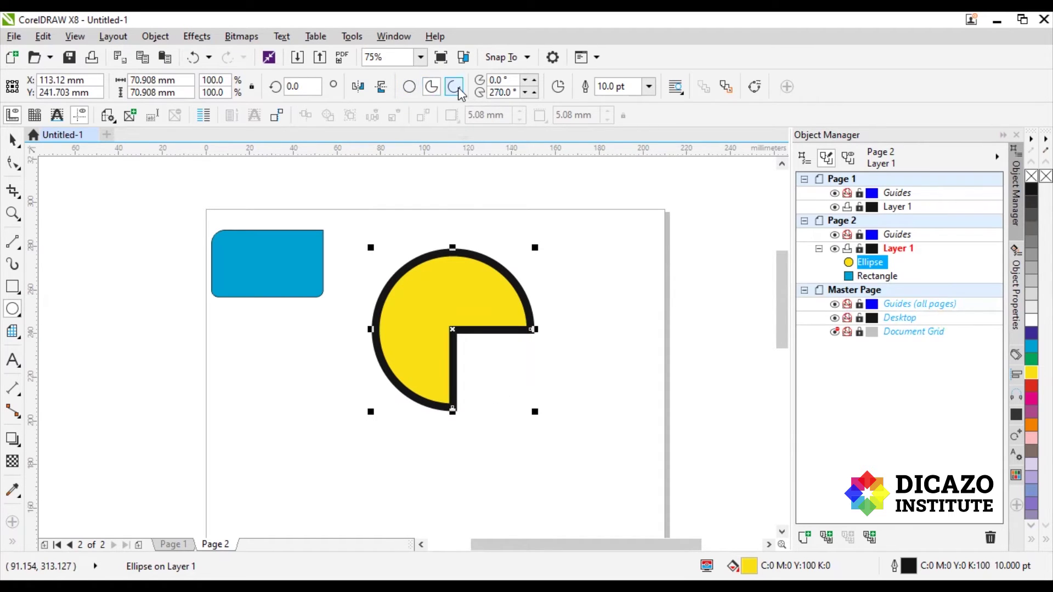
click(454, 86)
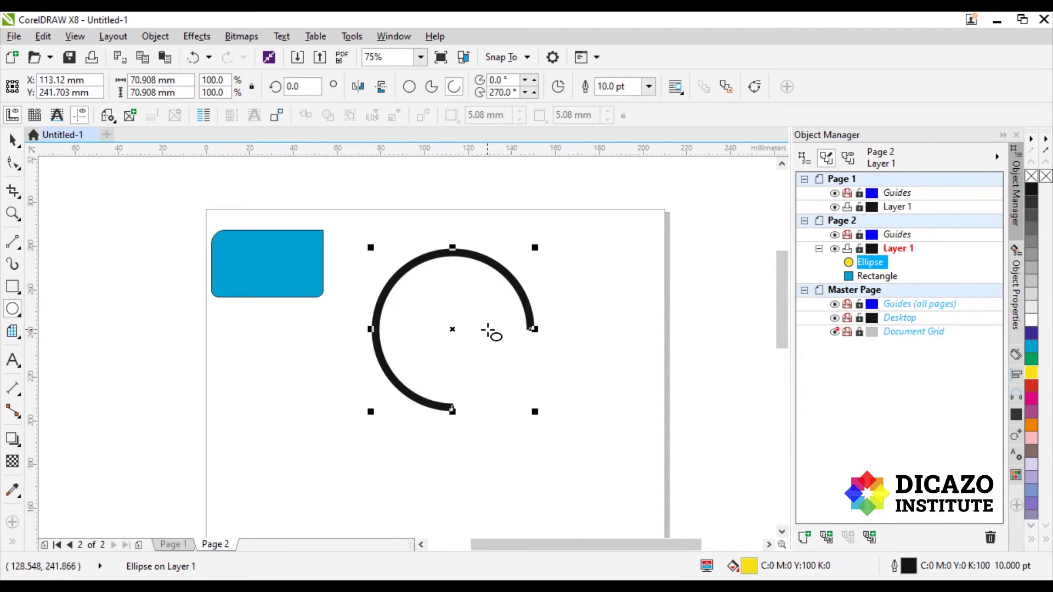
click(433, 86)
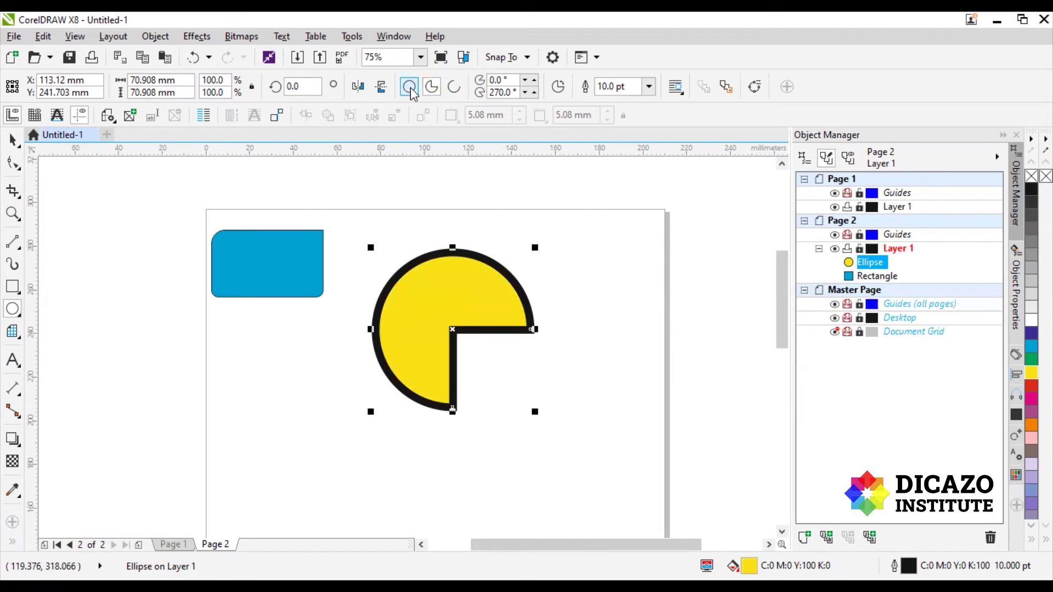
click(410, 88)
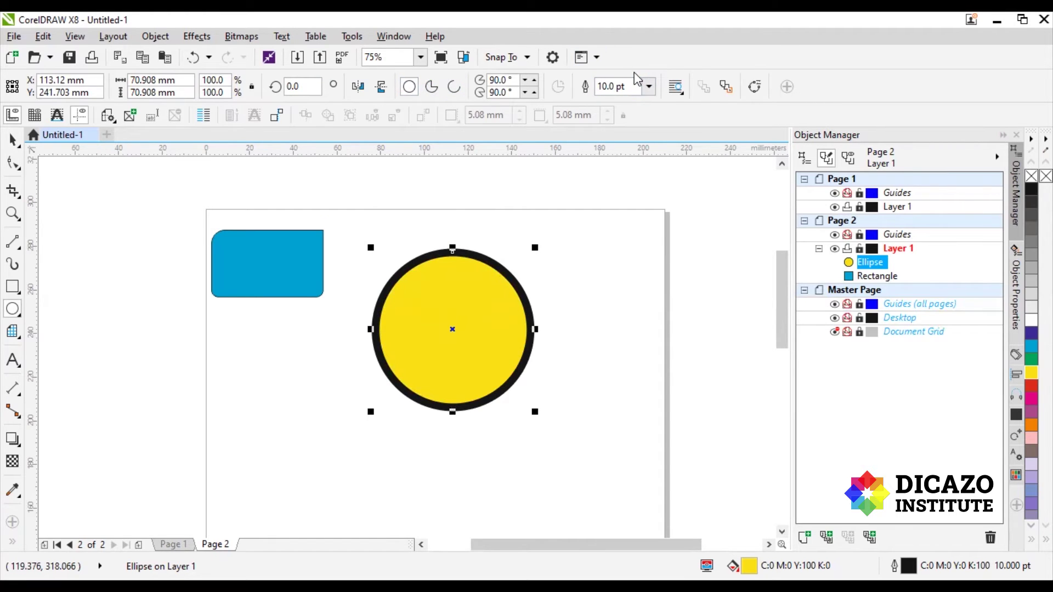
Select the rectangle and the circle alternately with the Pick tool to compare their properties, ending on the rectangle
click(12, 139)
click(262, 256)
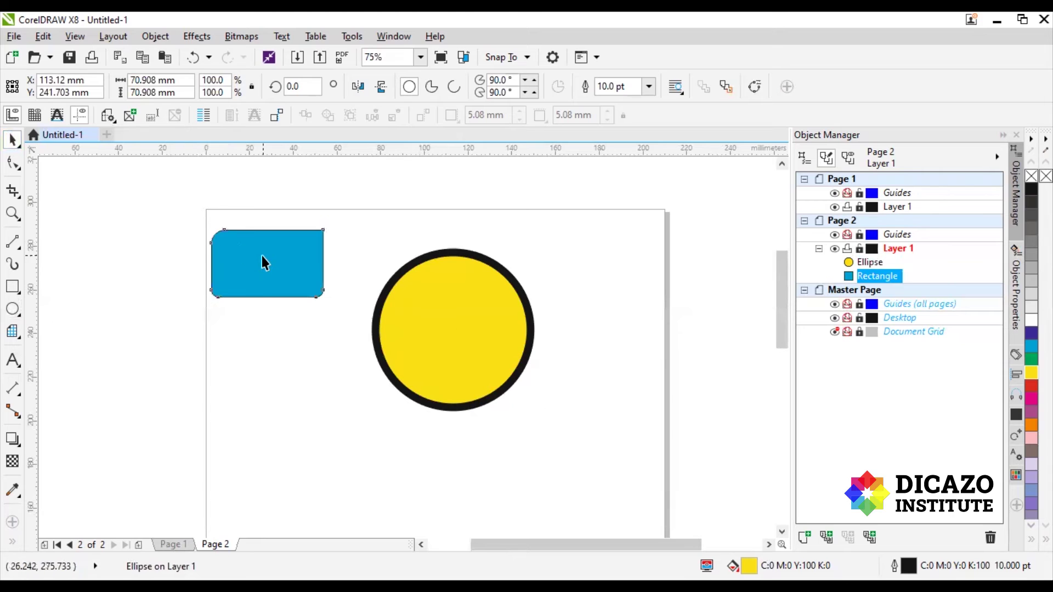
click(442, 317)
click(270, 263)
click(459, 325)
click(291, 265)
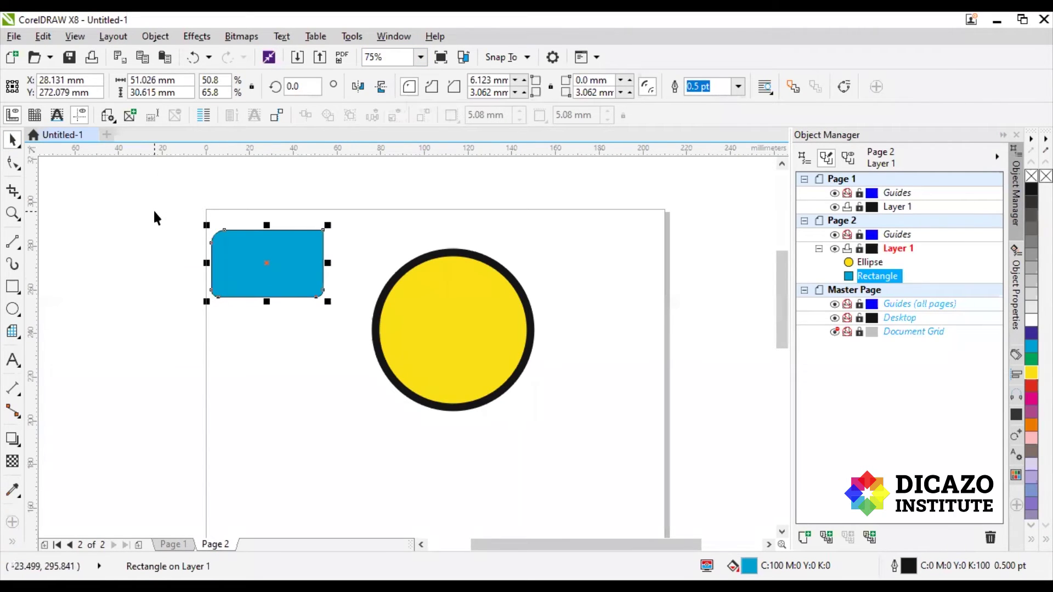
Try mirroring the rectangle horizontally and vertically, and return it to its original orientation
scroll(154, 218, up, 2)
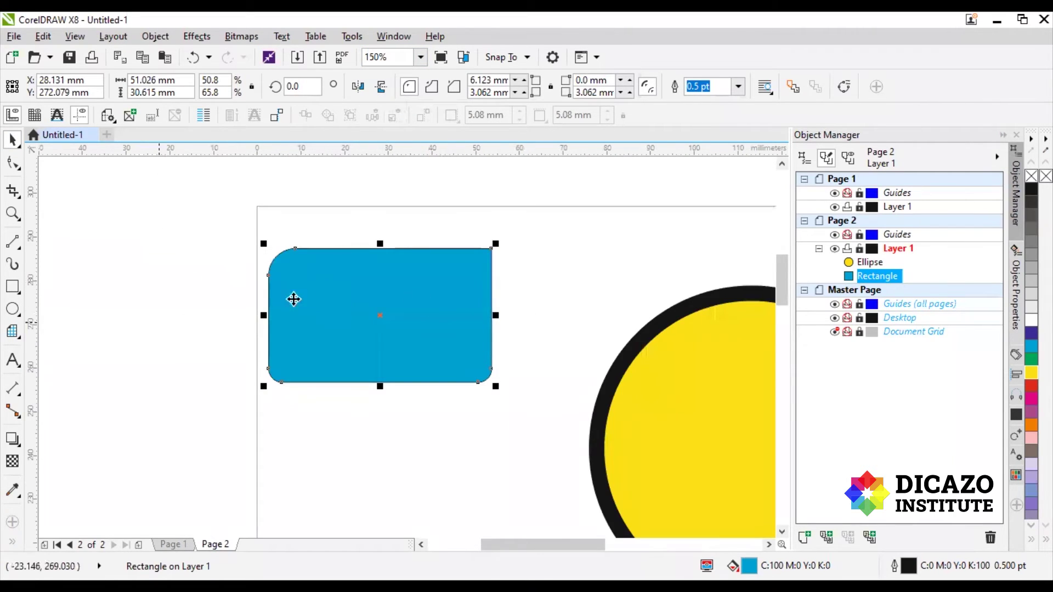
click(360, 95)
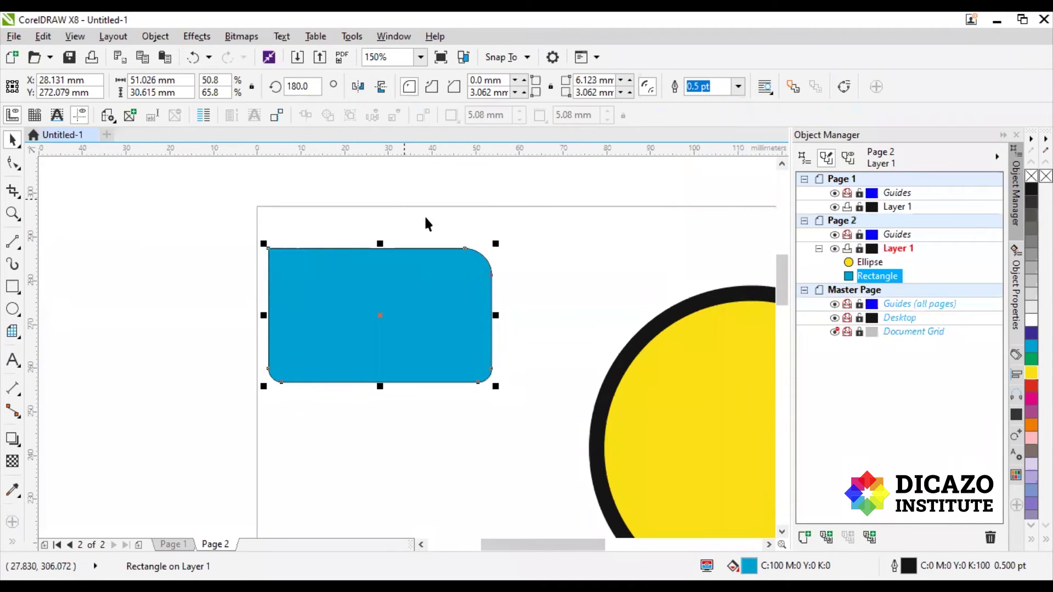
click(357, 90)
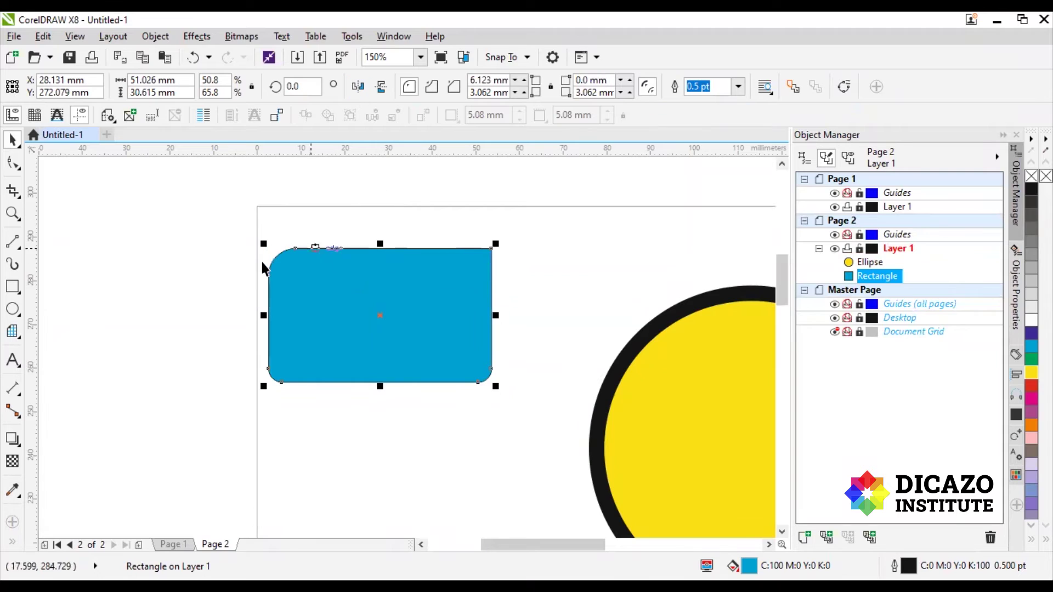
click(380, 92)
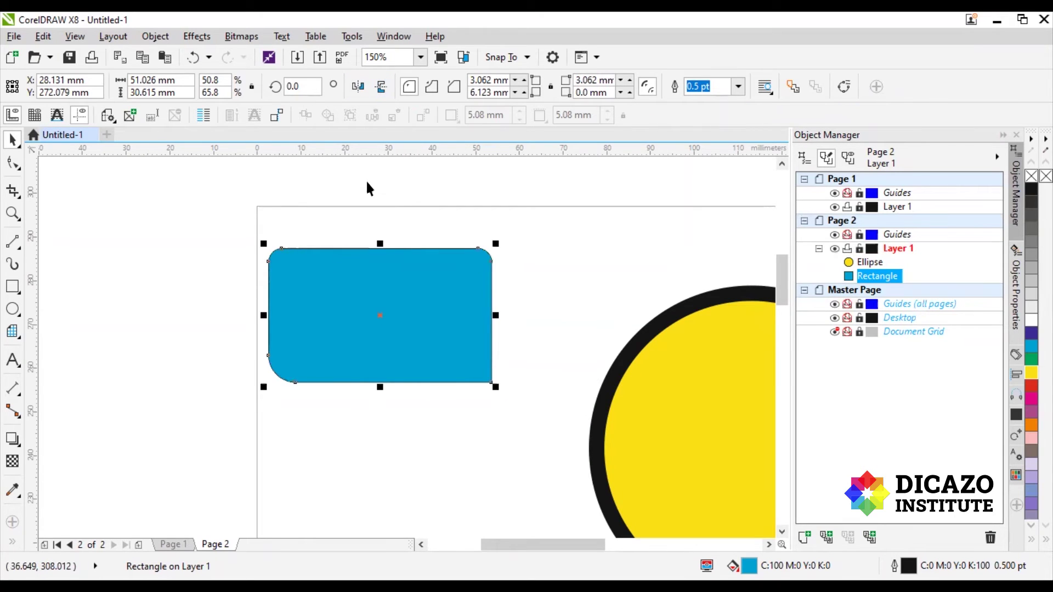
click(381, 92)
click(381, 92)
click(381, 92)
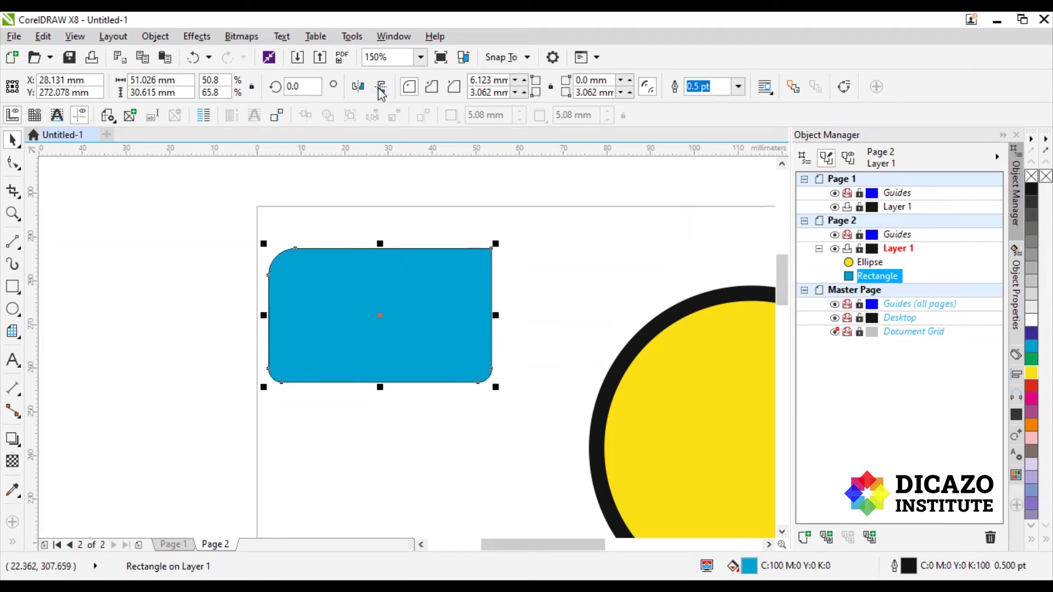
Move the blue rectangle and the yellow circle up so that both touch the page's top edge
scroll(326, 244, down, 2)
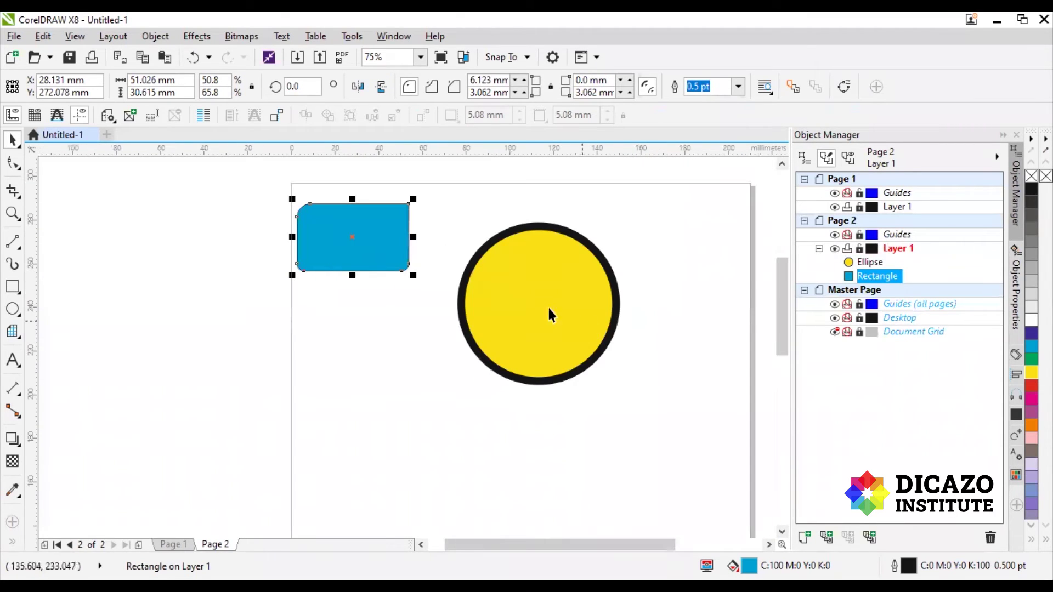
drag(536, 299, 357, 376)
key(ctrl+z)
mouse_move(342, 238)
mouse_down()
mouse_move(348, 291)
mouse_move(348, 218)
mouse_up()
drag(453, 273, 490, 275)
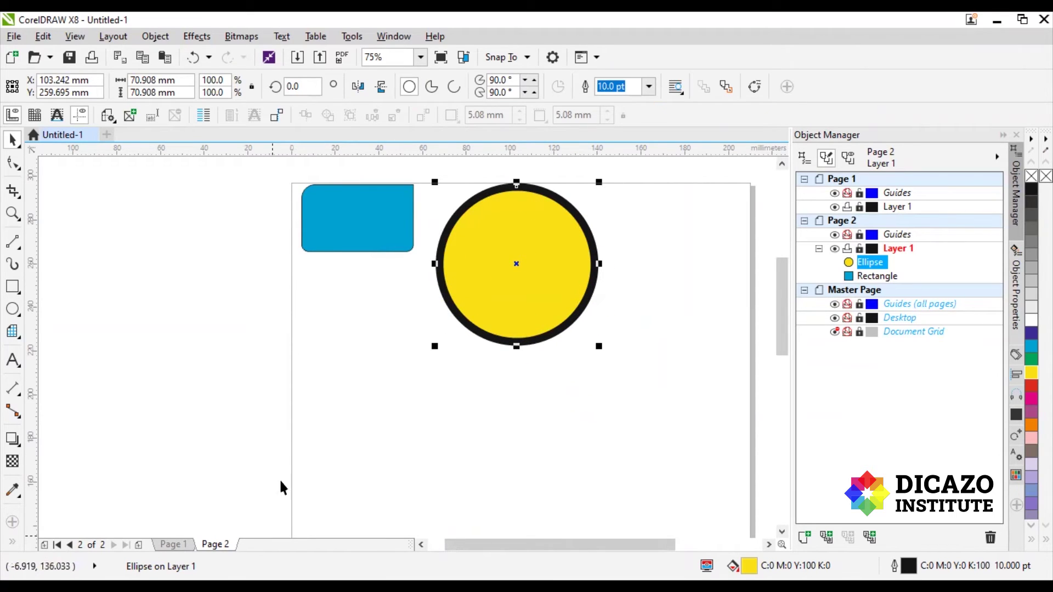
Select the rectangle and the ellipse alternately in the Object Manager, ending on the ellipse
click(876, 276)
click(869, 262)
click(876, 289)
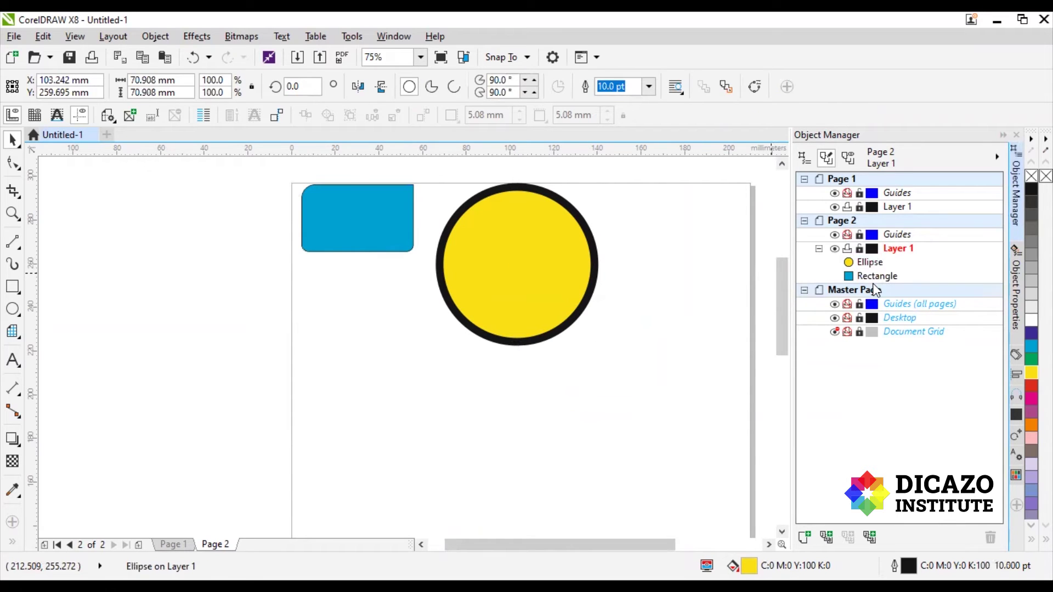
click(872, 276)
click(870, 274)
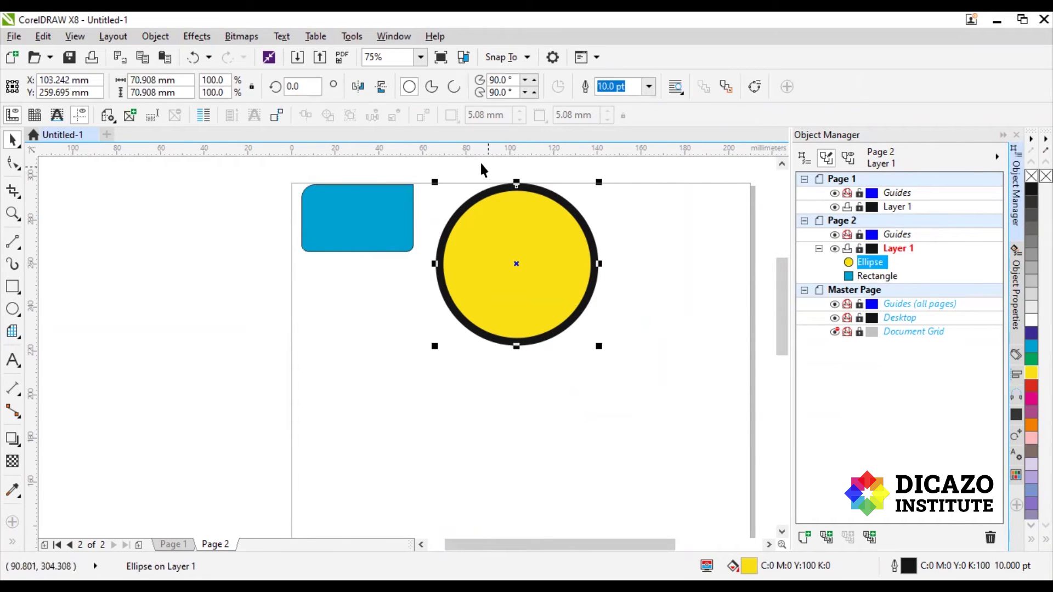
Try a ruler guideline at the lower edges of the circle and rectangle, and place it horizontally below both at about 204.8 mm
drag(476, 153, 525, 346)
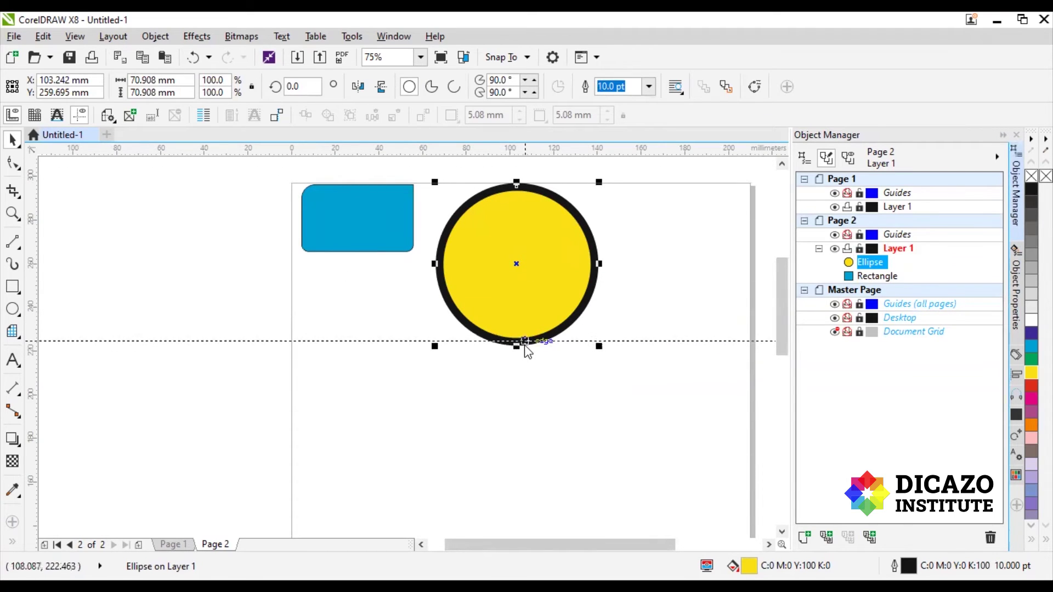
drag(518, 345, 399, 252)
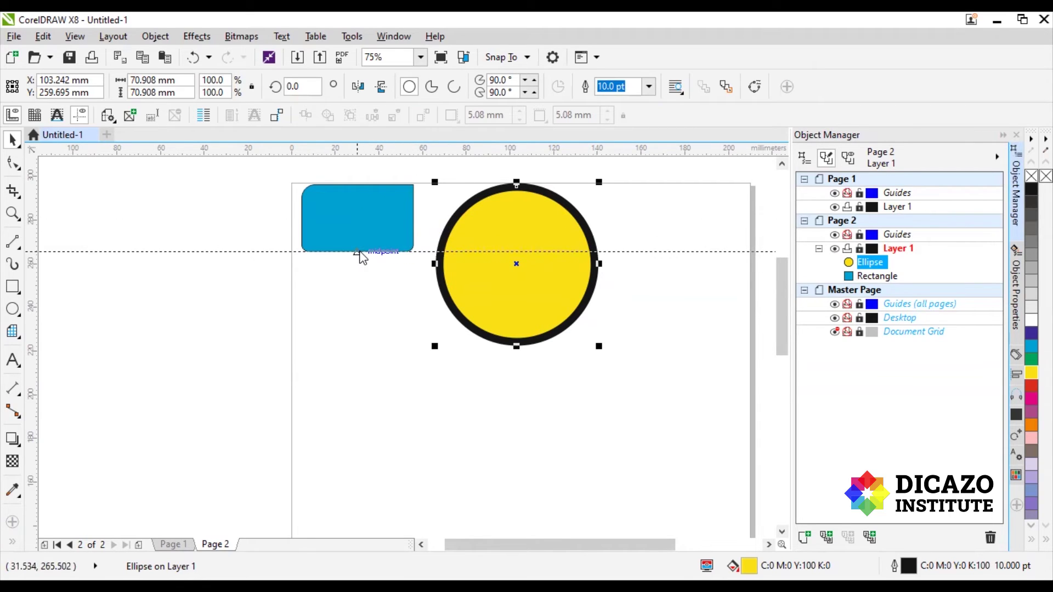
drag(359, 260, 377, 391)
scroll(407, 393, down, 4)
scroll(409, 419, up, 4)
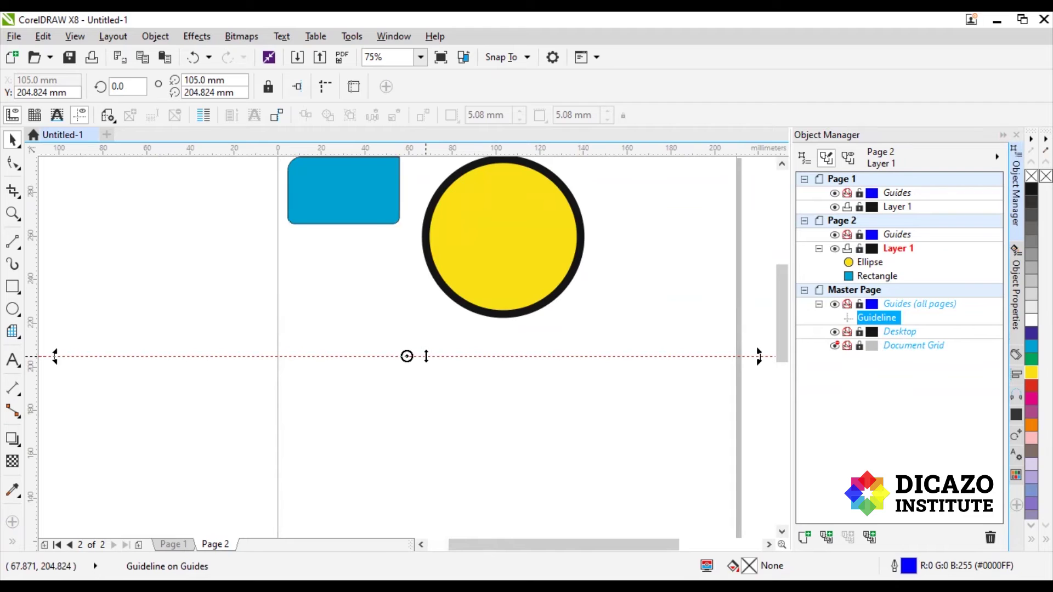
Rotate the guideline and set its angle to 60 degrees
drag(758, 356, 570, 283)
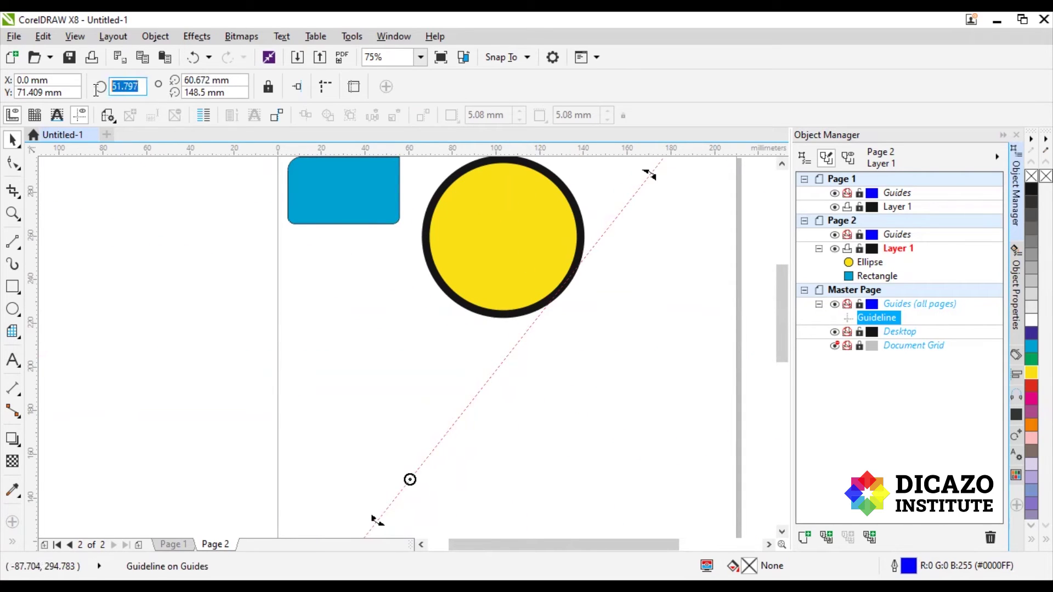
text(60)
key(Return)
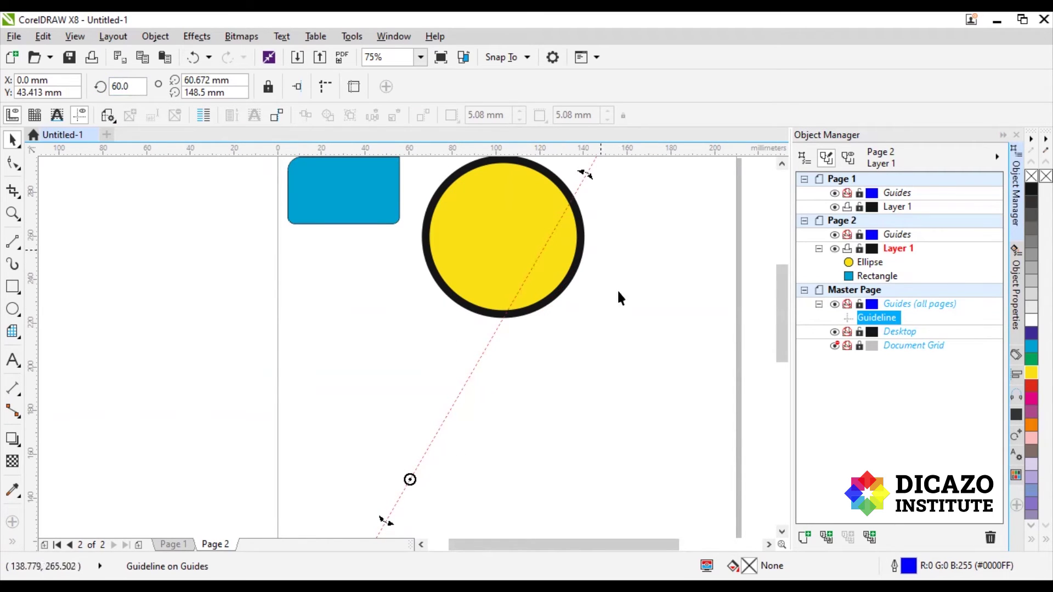
Move the yellow circle down beside the slanted guideline, centred at about X 148.3 mm, Y 210.5 mm
click(606, 338)
click(505, 242)
drag(505, 242, 577, 341)
mouse_move(577, 341)
mouse_down()
mouse_move(568, 325)
mouse_move(581, 338)
mouse_up()
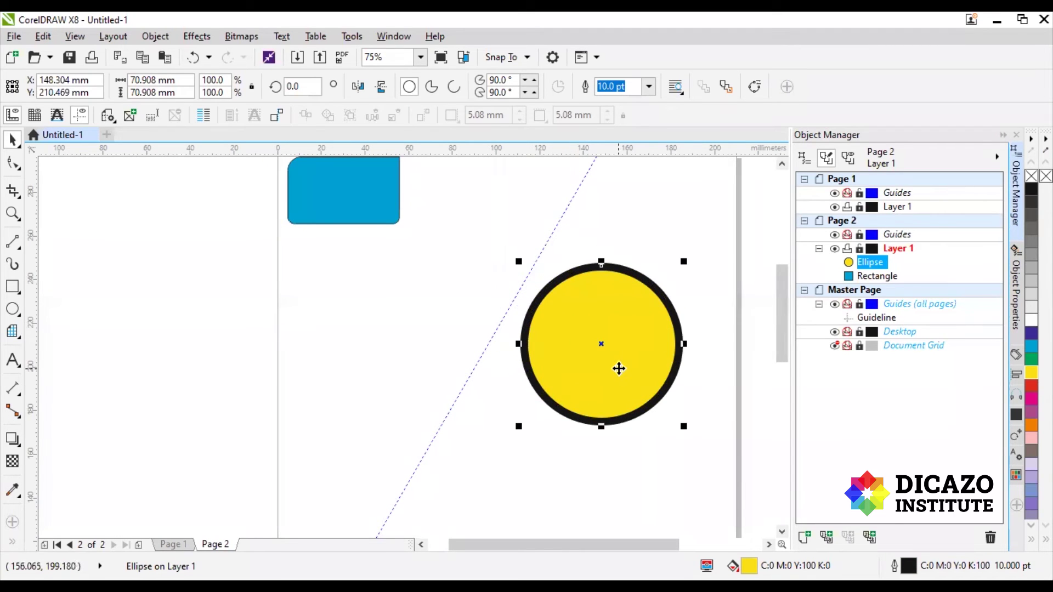
Enable snapping to the document grid, baseline grid and guidelines, and move the circle and the rectangle to opposite side edges of the page
click(520, 59)
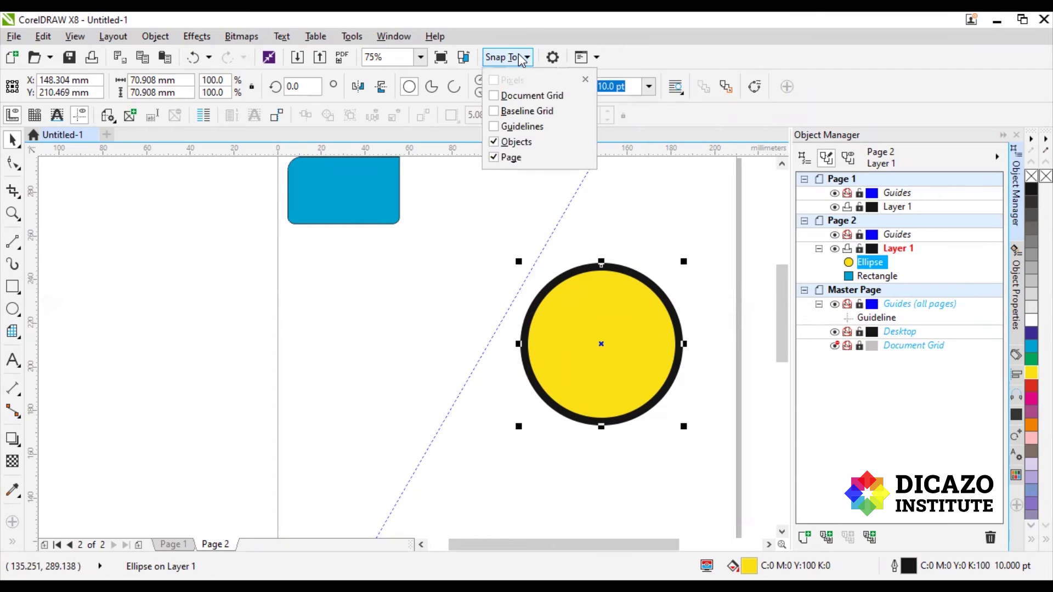
click(495, 127)
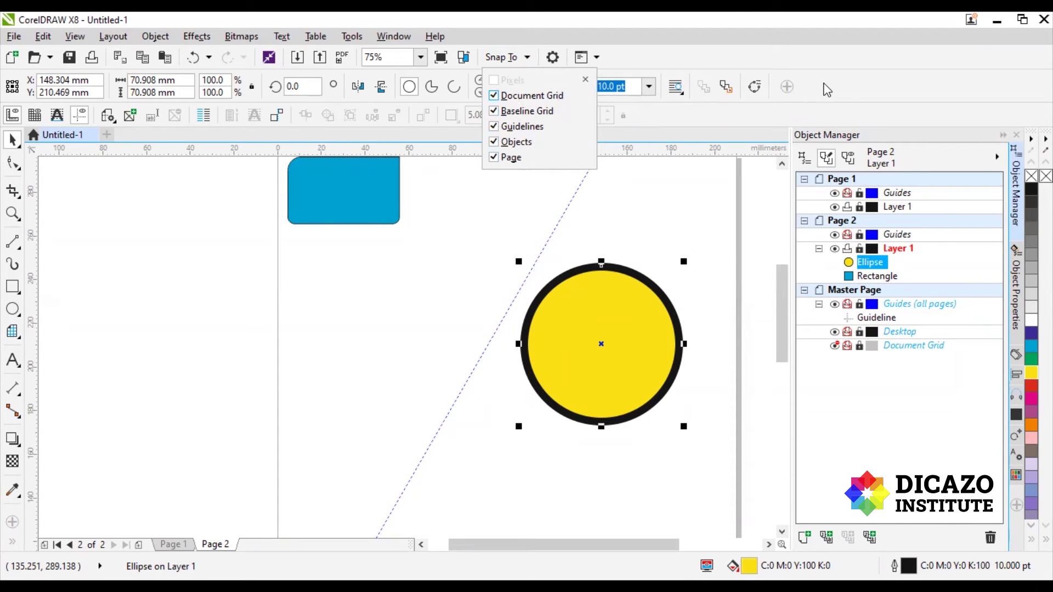
drag(622, 354, 352, 315)
drag(350, 225, 617, 276)
drag(552, 278, 662, 288)
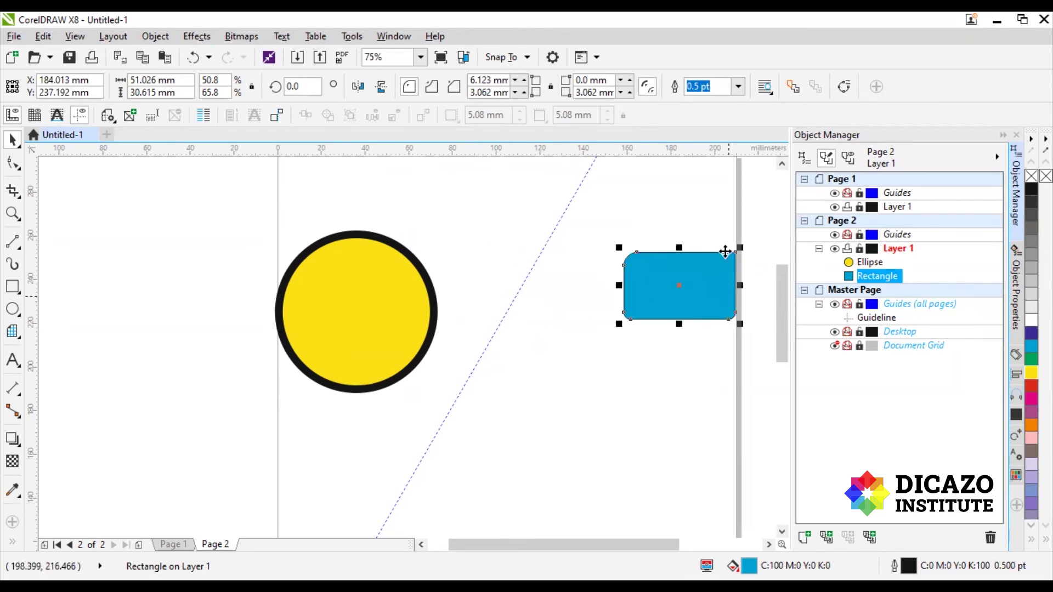
drag(360, 286, 358, 235)
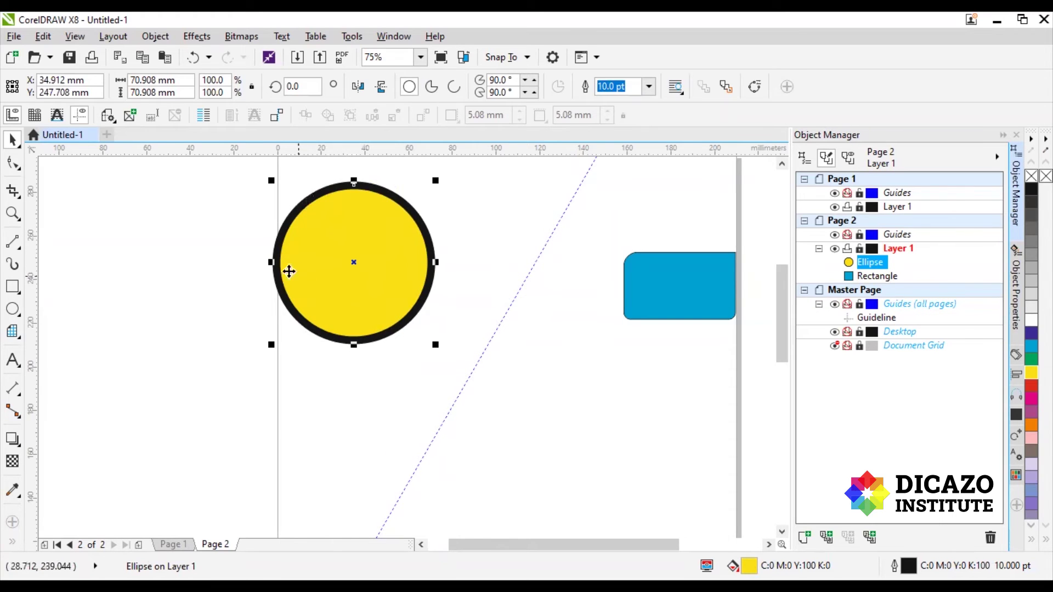
Examine the circle's thick outline where it crosses the page edge, and set its outline width to None
scroll(295, 274, up, 5)
scroll(444, 310, down, 3)
scroll(417, 316, up, 3)
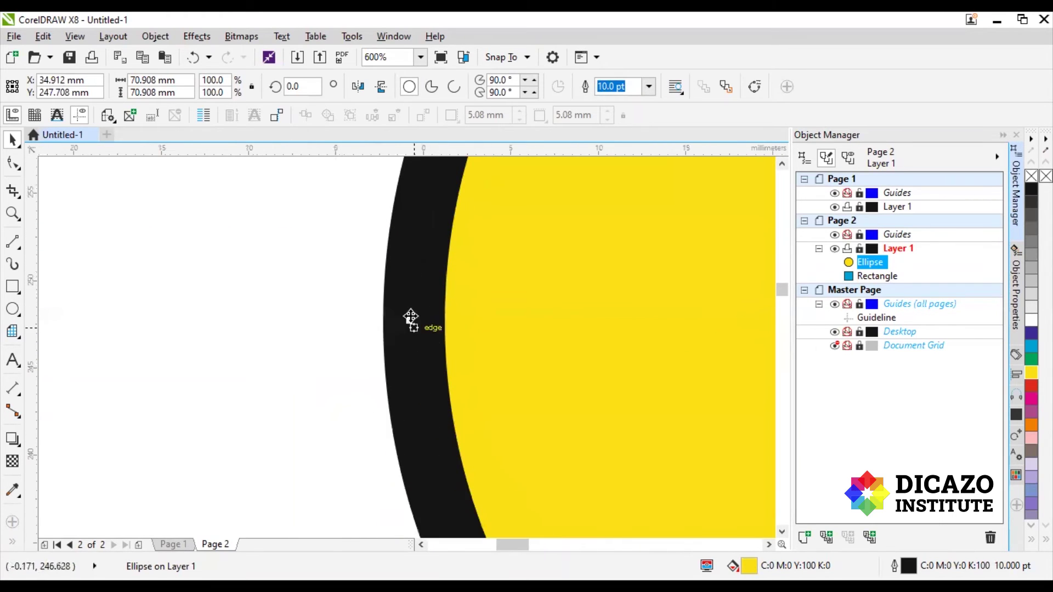
scroll(411, 316, down, 2)
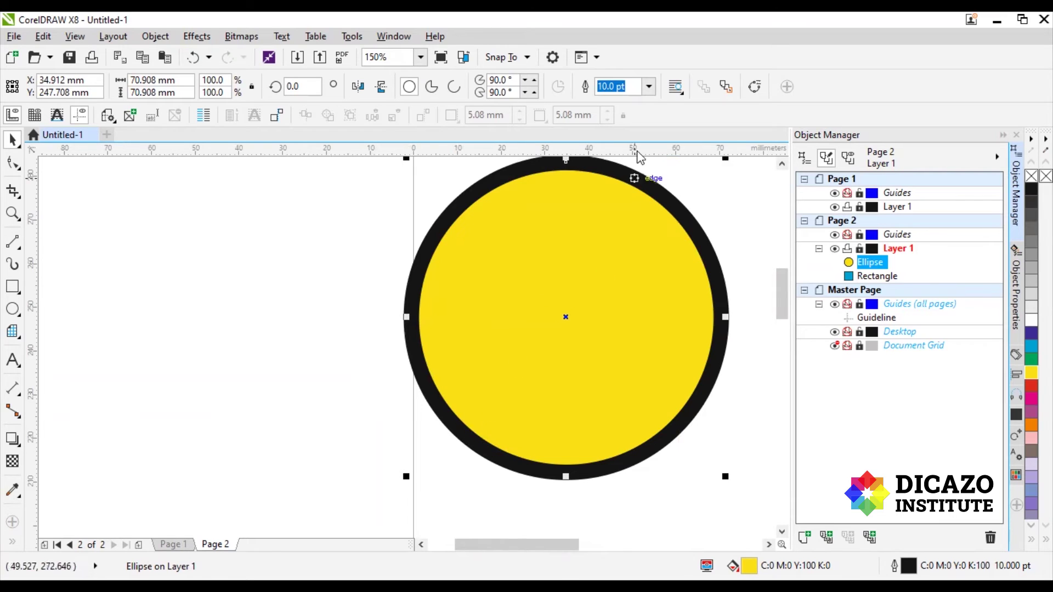
click(648, 86)
click(623, 100)
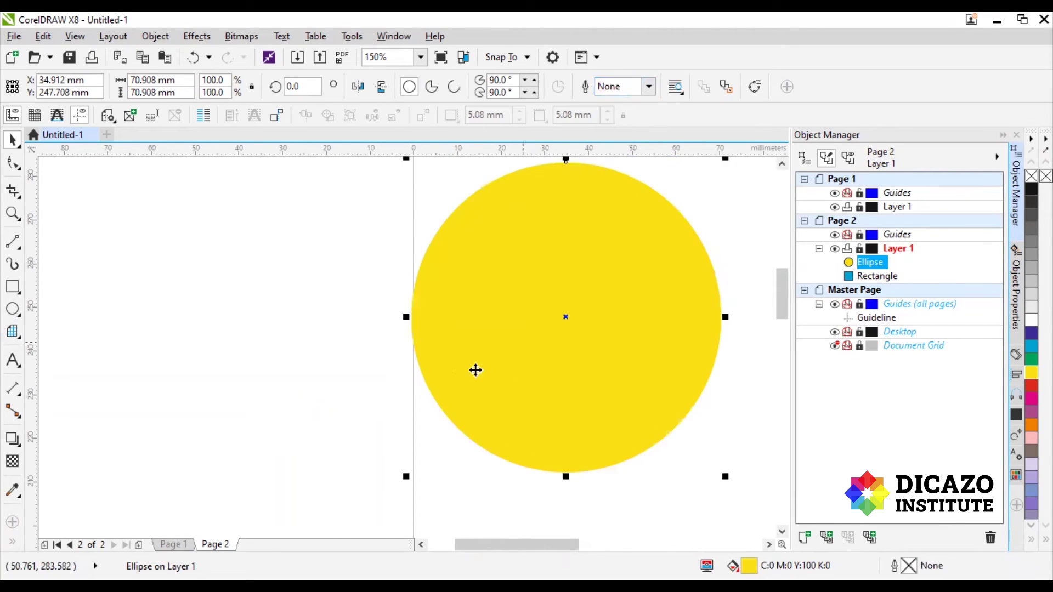
Move the circle directly beneath the rectangle so that its top touches the rectangle's lower edge
scroll(475, 370, up, 3)
scroll(562, 279, down, 3)
drag(398, 326, 542, 426)
scroll(348, 310, down, 4)
drag(546, 389, 550, 380)
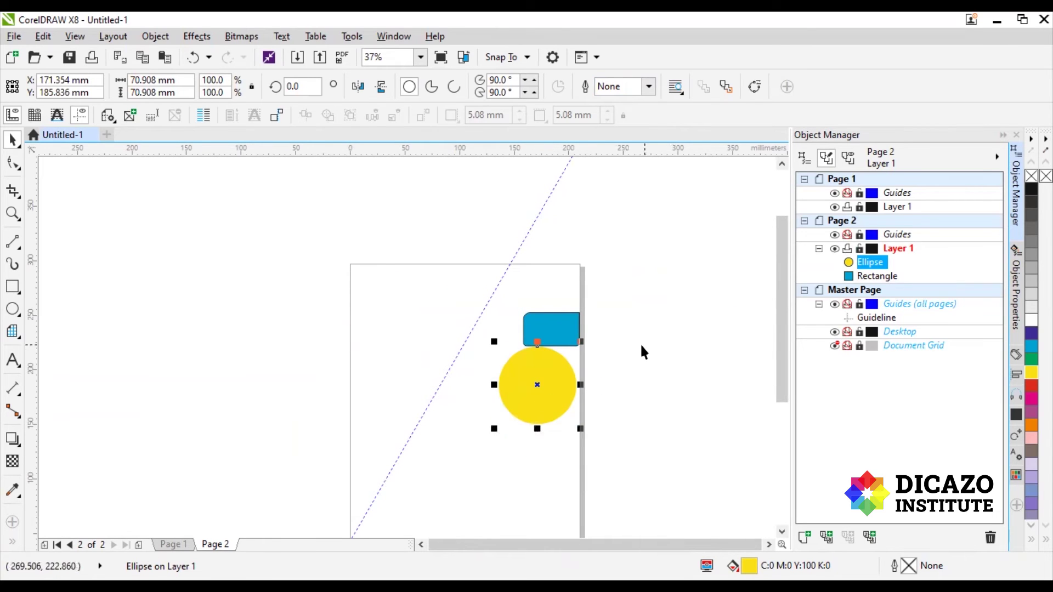
click(666, 286)
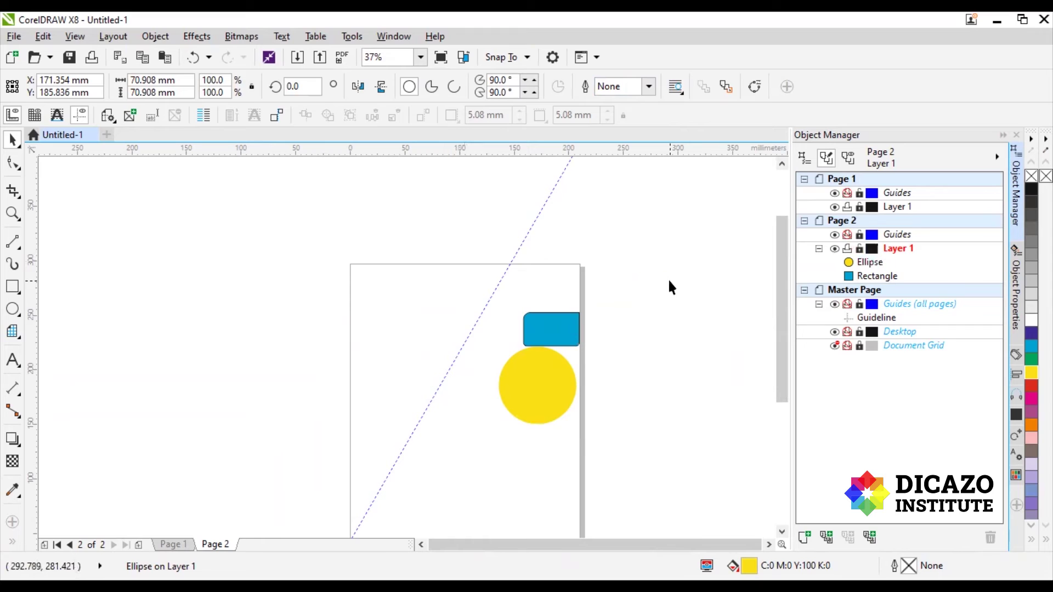
Delete the slanted guideline
drag(462, 352, 446, 266)
click(436, 287)
key(Delete)
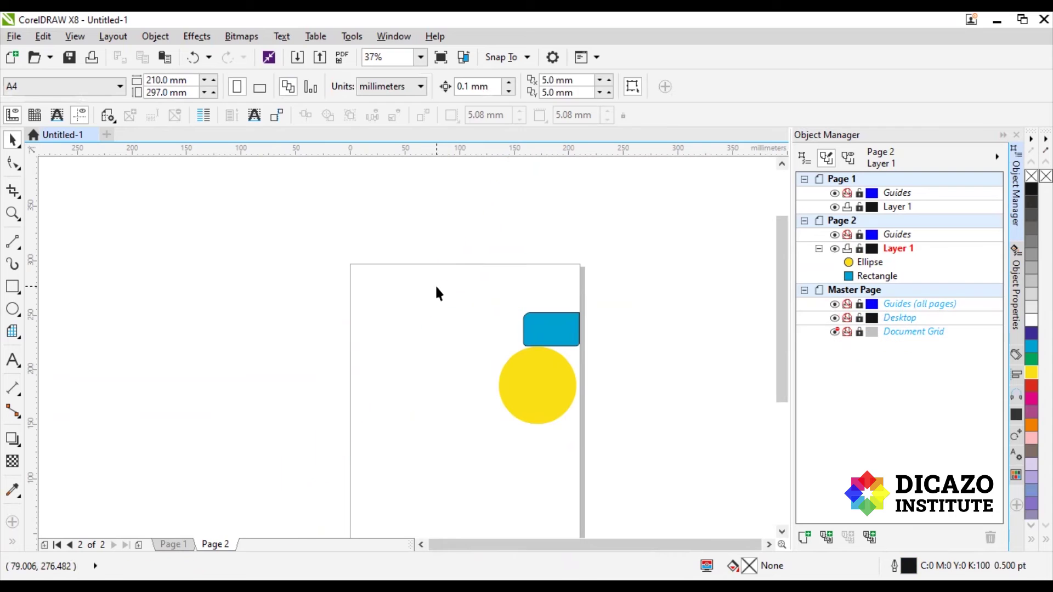
Move the rectangle and the circle side by side near the top of the page
scroll(515, 287, down, 2)
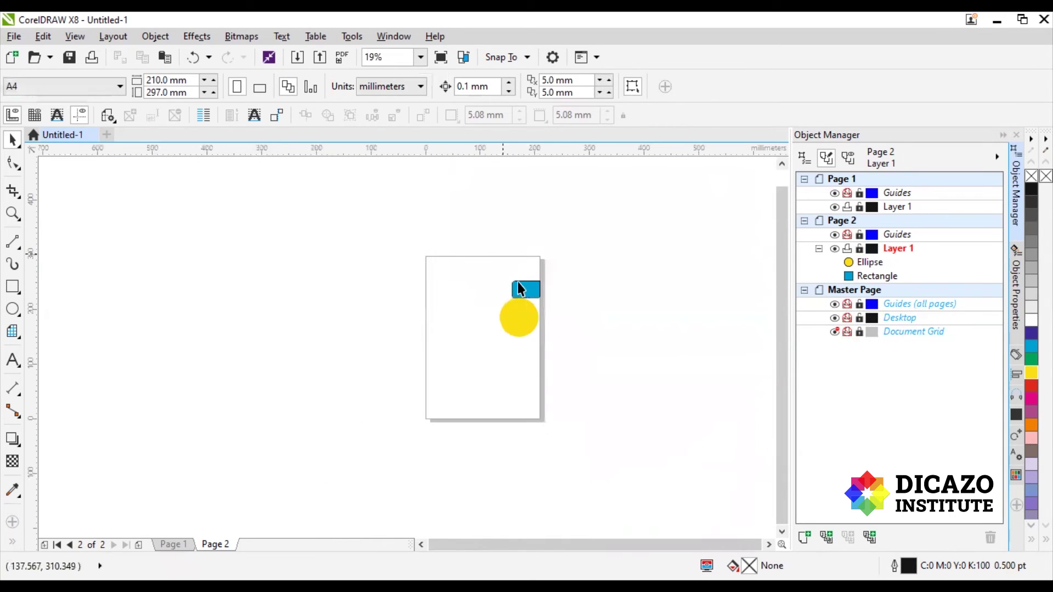
scroll(527, 308, up, 2)
drag(534, 276, 386, 240)
drag(514, 328, 465, 254)
scroll(458, 283, up, 2)
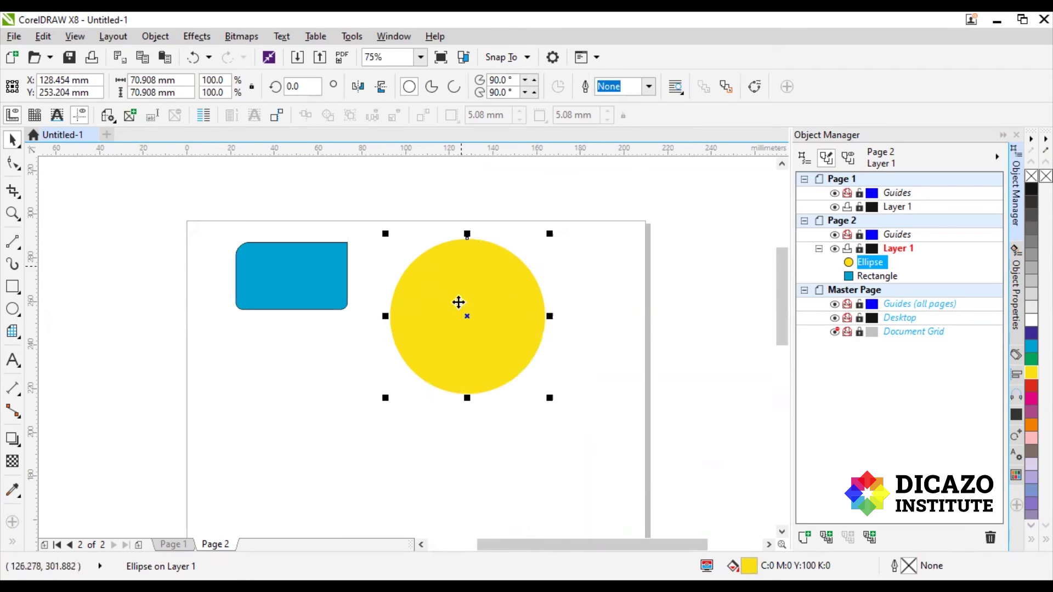
click(434, 214)
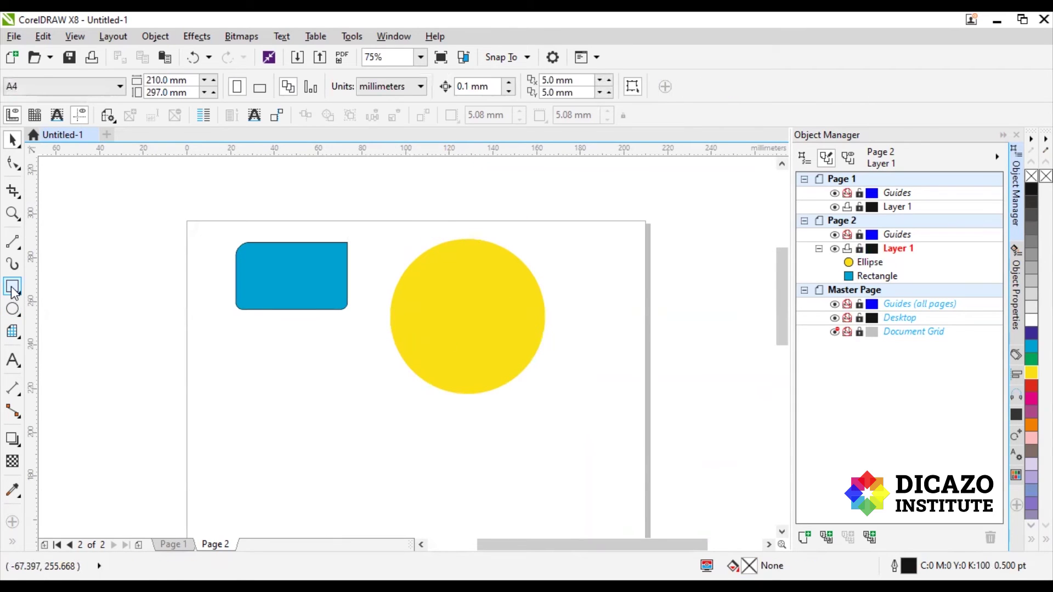
Select the rectangle and the circle together with the Pick tool and move both slightly toward the page's left edge
click(12, 308)
click(12, 285)
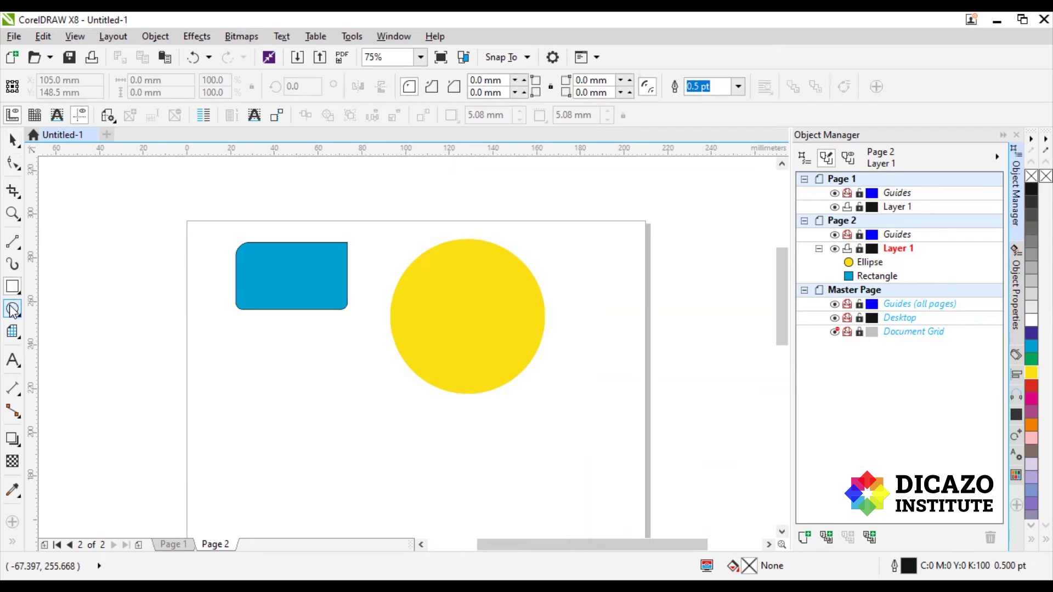
click(12, 143)
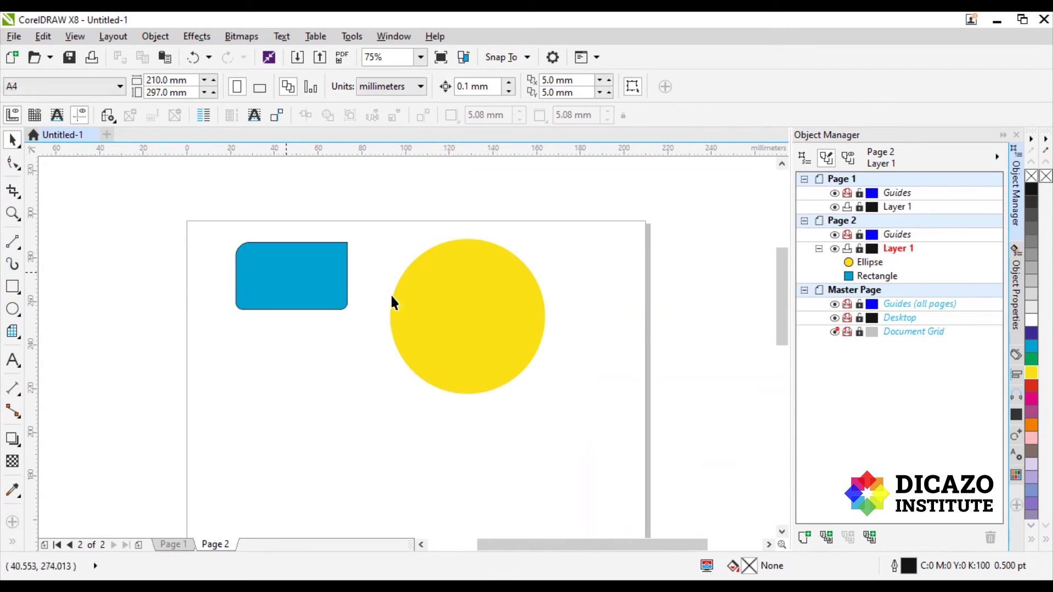
drag(190, 181, 561, 438)
drag(483, 311, 425, 314)
drag(440, 315, 464, 315)
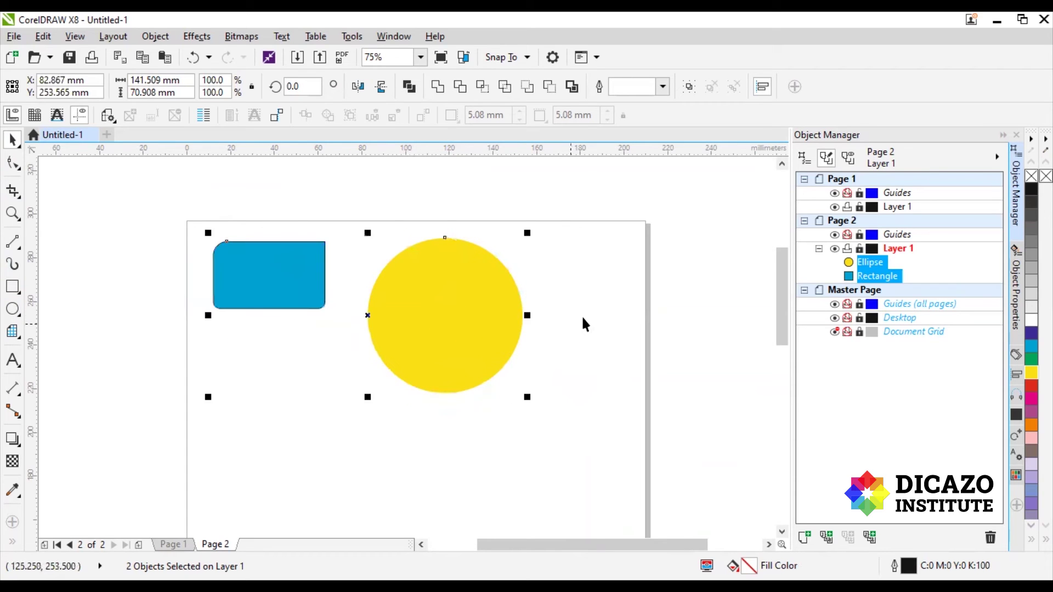
click(583, 322)
Move the circle below the rectangle and place a duplicate of it to the right of the rectangle
click(449, 324)
drag(451, 360, 313, 433)
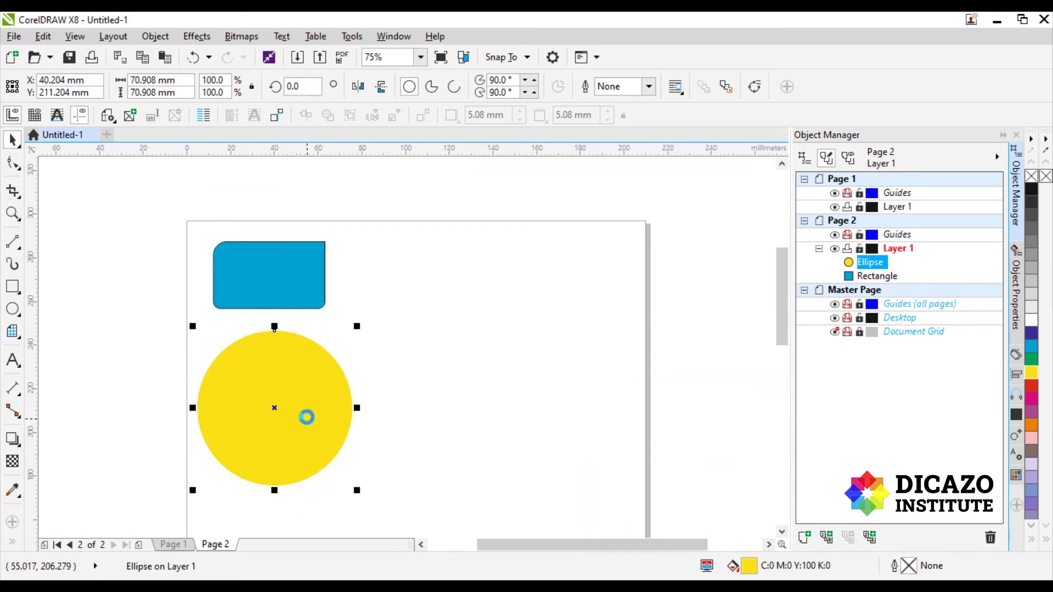
drag(392, 496, 407, 298)
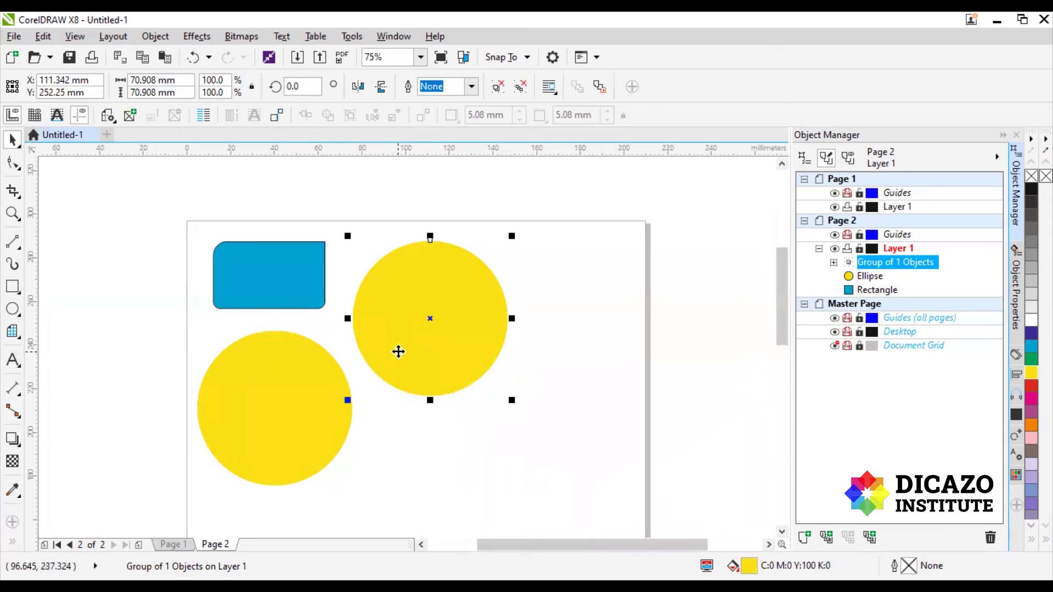
Select all three shapes and move them right together, and move the two circles further without the rectangle
shift+click(286, 392)
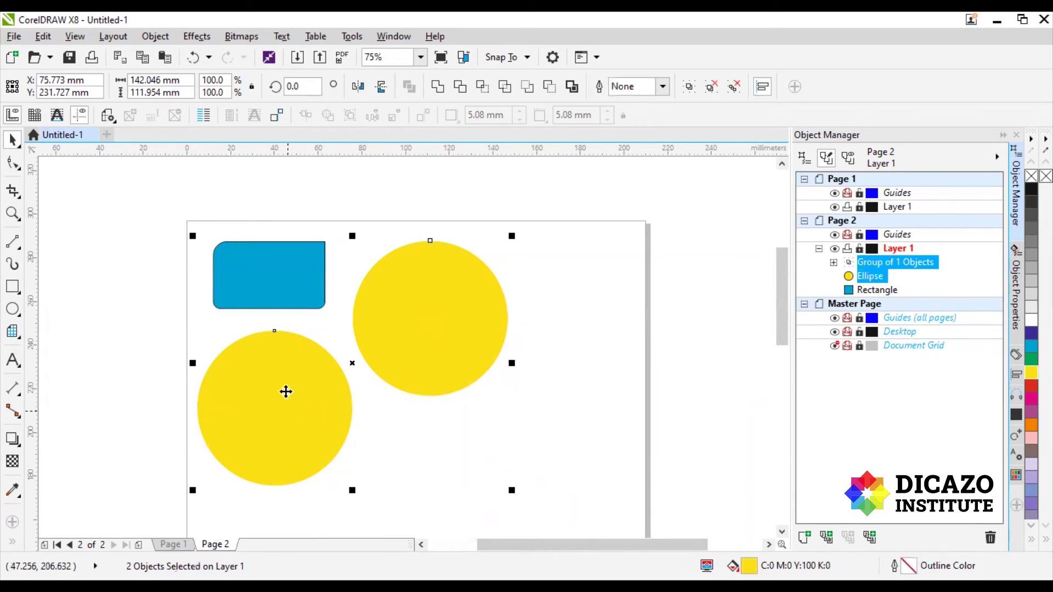
shift+click(274, 284)
drag(411, 318, 452, 326)
shift+click(305, 281)
drag(391, 359, 427, 388)
Arrange the two circles in a column beneath the rectangle, with the duplicate lowest
click(540, 361)
drag(540, 361, 569, 349)
scroll(564, 217, down, 1)
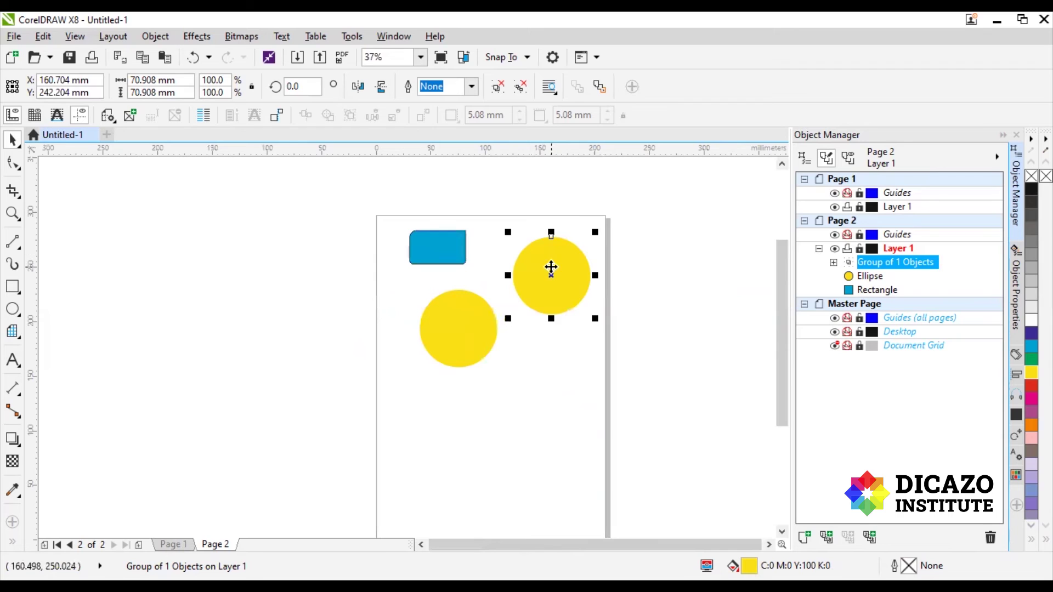
scroll(551, 267, up, 1)
drag(418, 393, 386, 368)
scroll(445, 276, down, 1)
drag(492, 288, 390, 404)
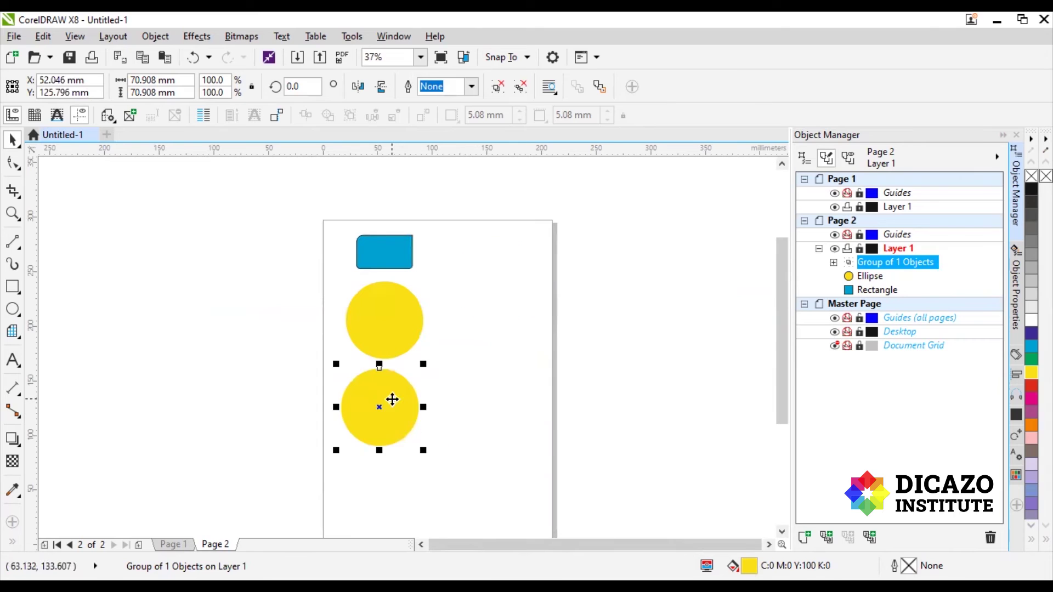
scroll(345, 419, up, 1)
scroll(344, 422, down, 1)
scroll(463, 310, up, 1)
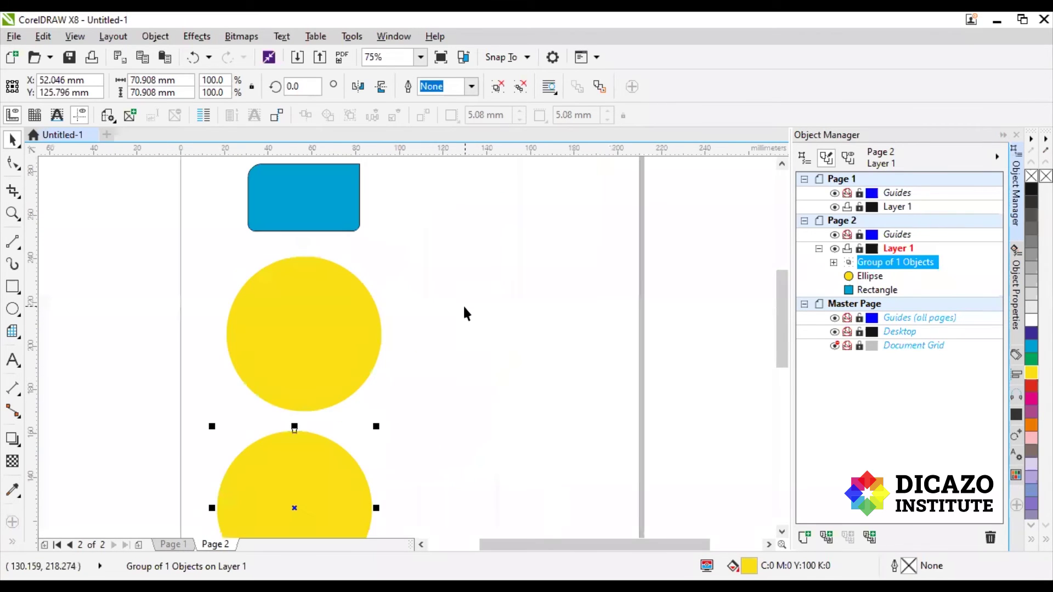
Move the two circles apart and place a horizontal guideline through the centre of the original circle
drag(327, 501, 440, 388)
drag(324, 357, 280, 367)
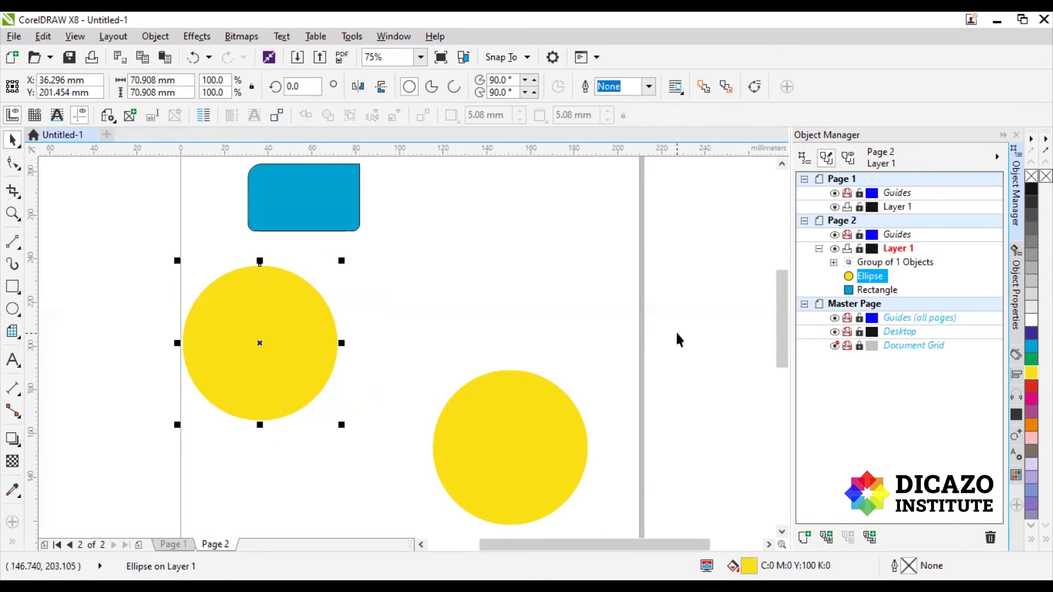
drag(310, 151, 260, 343)
Move the duplicate circle beside the original so that their edges touch and both centres lie on the guideline
click(510, 449)
mouse_move(510, 449)
mouse_down()
mouse_move(442, 390)
mouse_move(436, 343)
mouse_move(416, 346)
mouse_up()
click(436, 474)
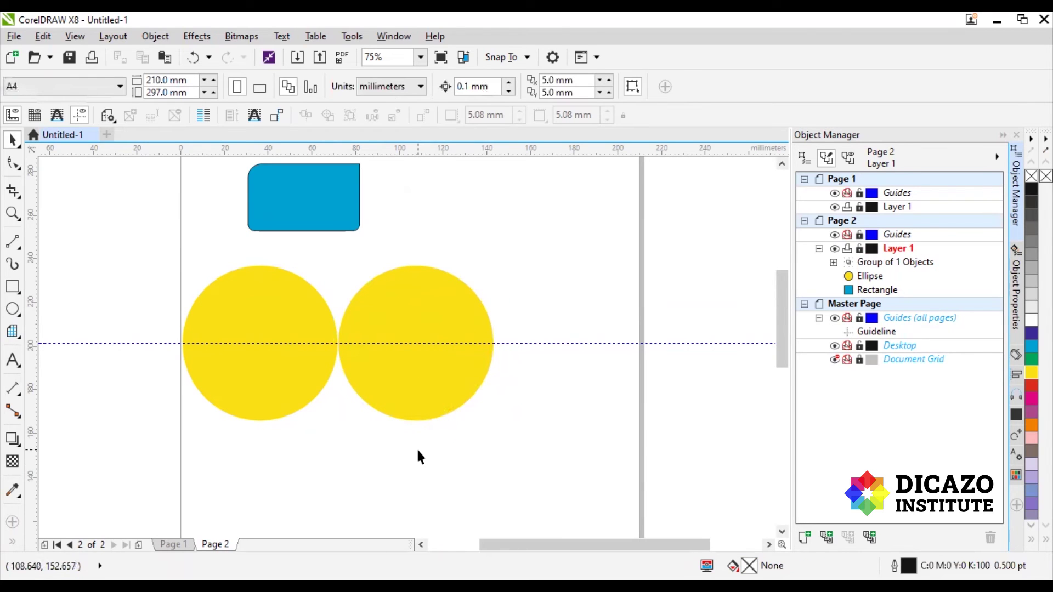
click(250, 374)
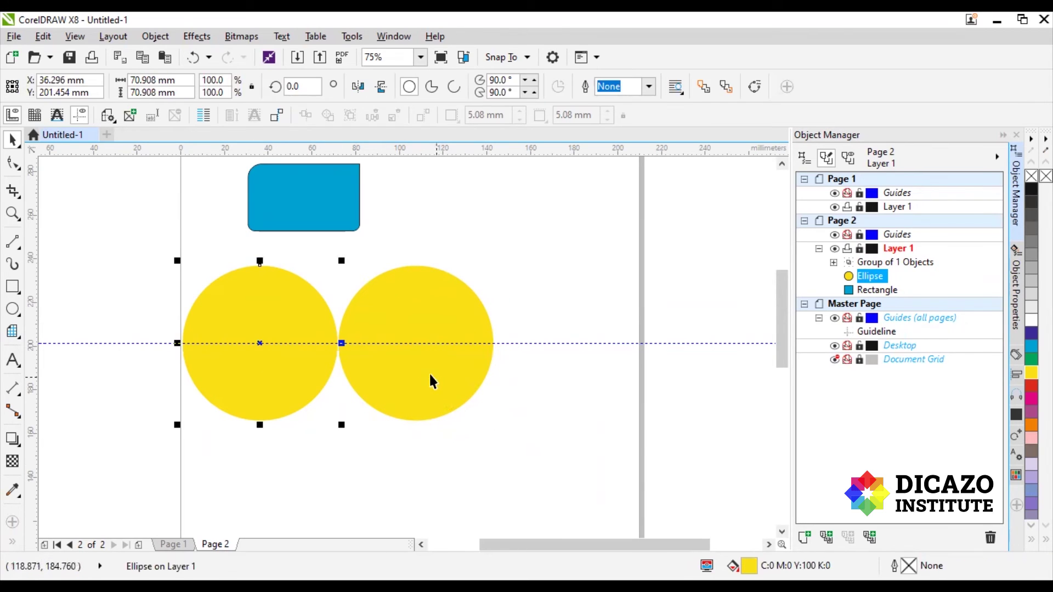
Select both circles and place a duplicate pair beside them so all four touch in a row along the guideline
shift+click(429, 373)
scroll(276, 380, down, 1)
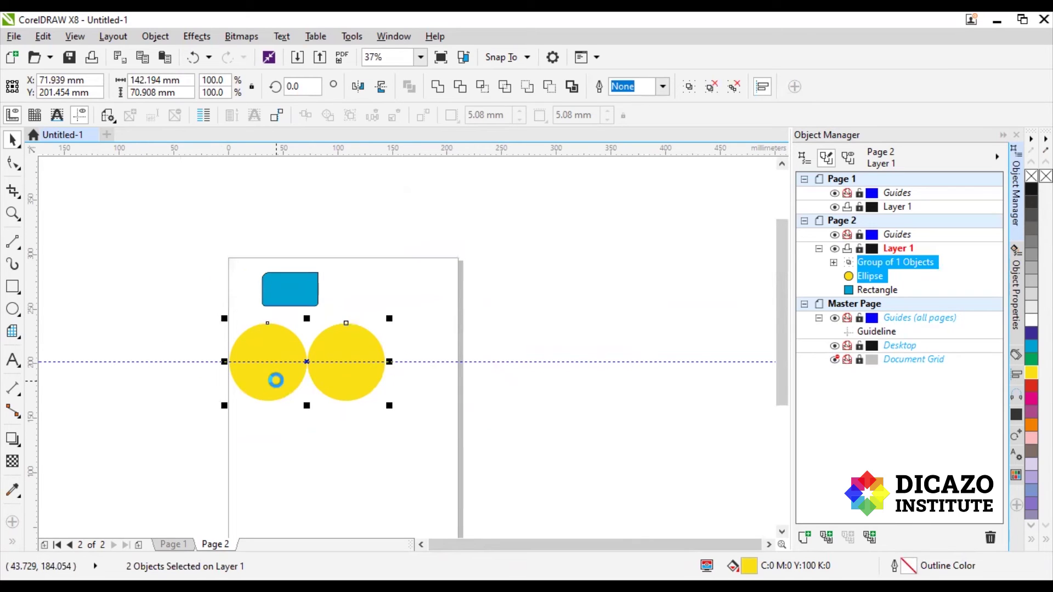
drag(306, 362, 463, 362)
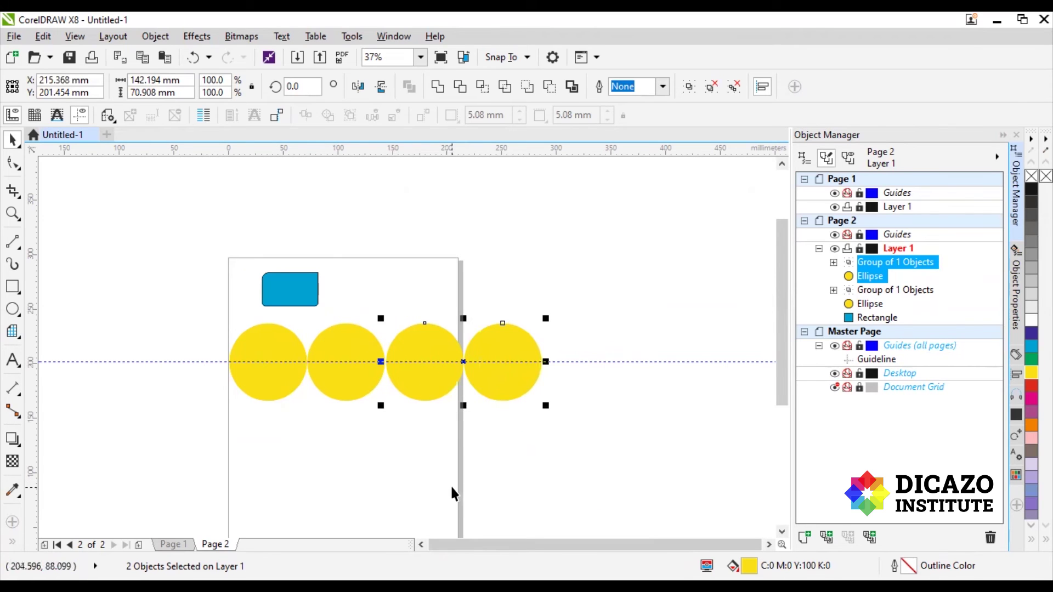
Scale all four circles down together to about 27.5 mm each and place the row on the guideline within the page
click(313, 459)
drag(569, 324, 568, 324)
drag(515, 378, 417, 428)
drag(272, 420, 318, 362)
scroll(318, 362, up, 2)
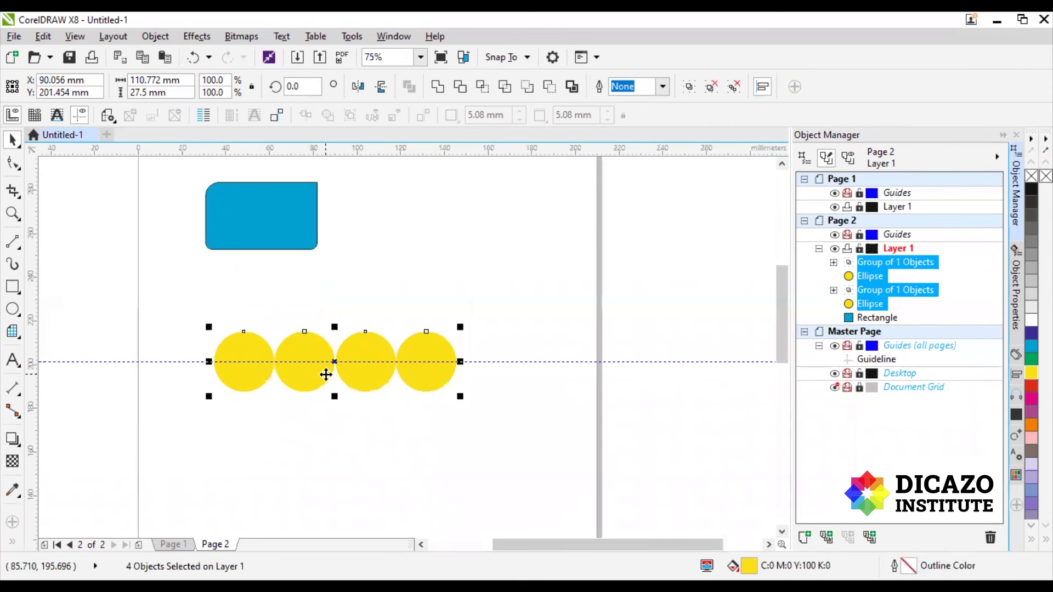
Examine which object list entry corresponds to each circle, the rectangle and the guideline by selecting them one after another
click(434, 446)
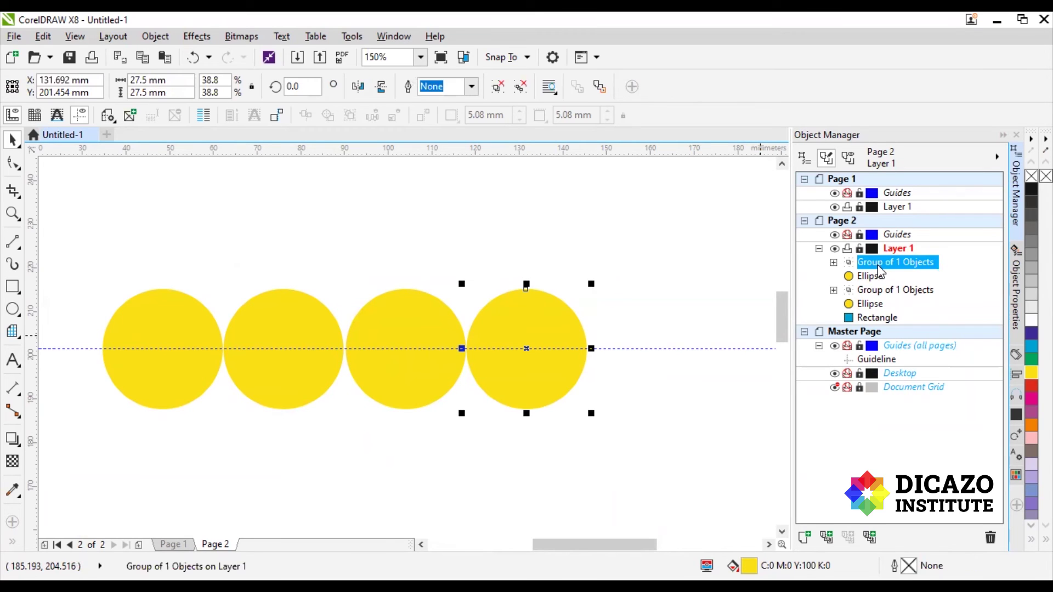
click(872, 277)
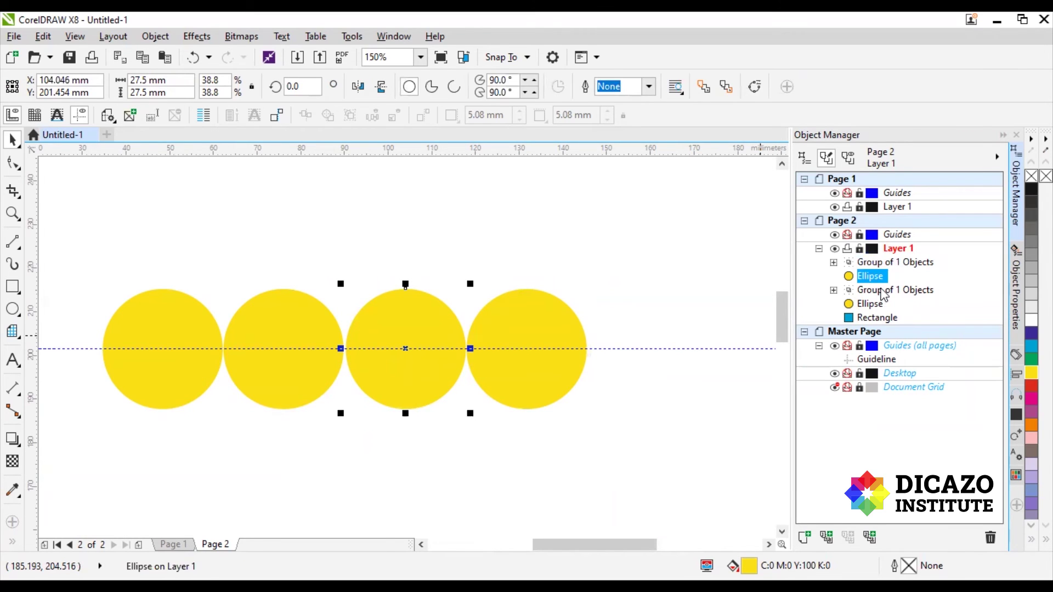
click(883, 290)
click(875, 305)
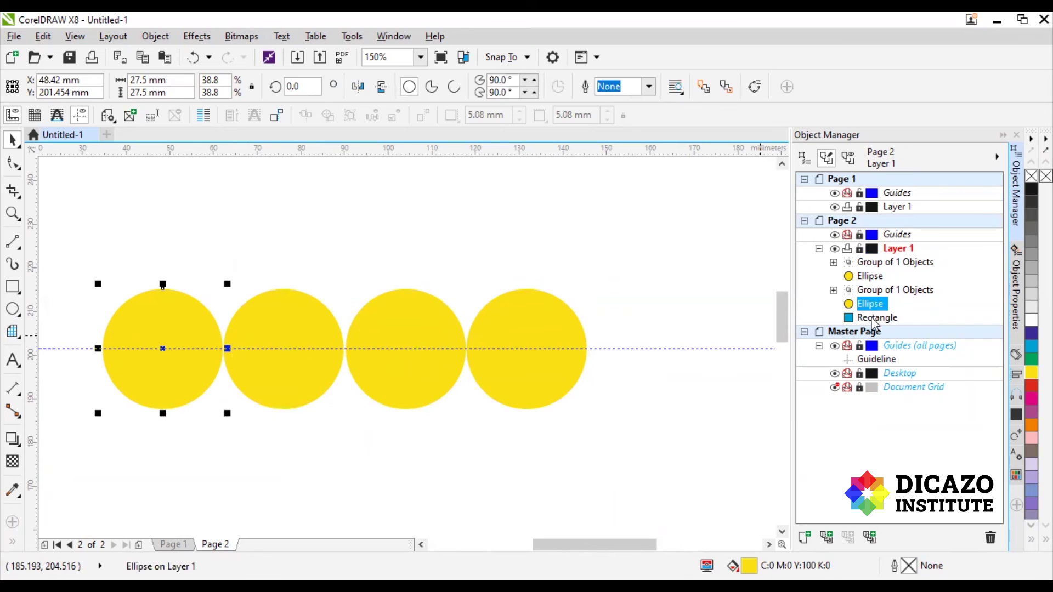
click(876, 318)
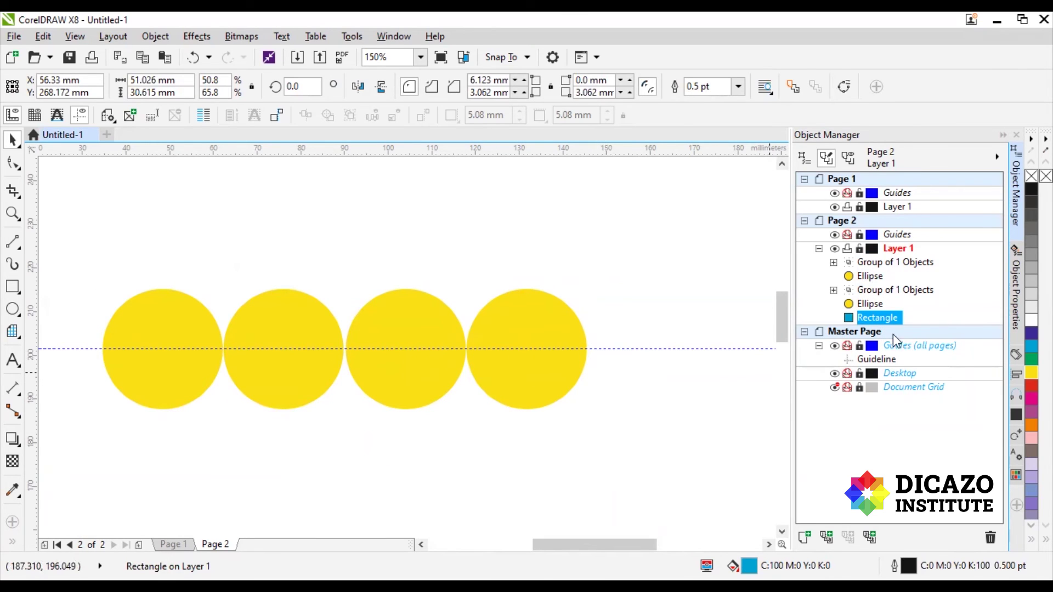
click(879, 360)
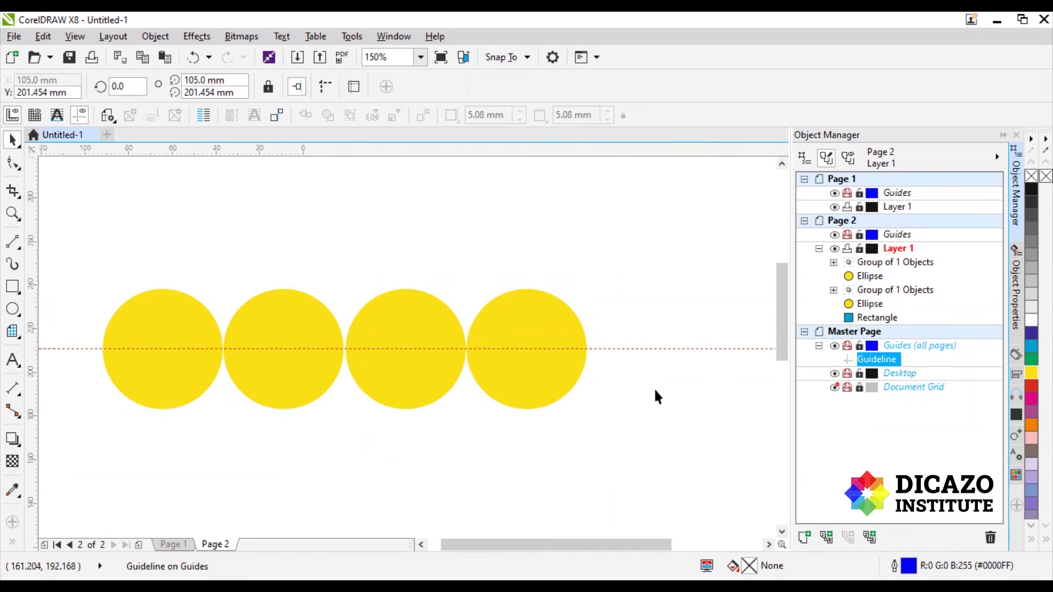
scroll(653, 387, down, 2)
drag(654, 369, 647, 318)
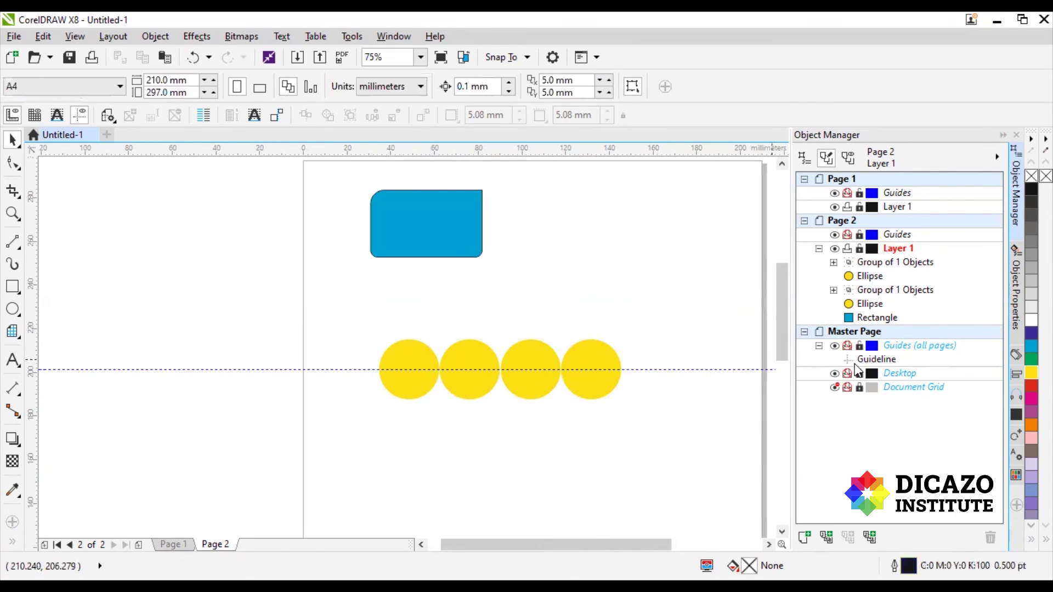
Delete the guideline, the rectangle and all circles except one ungrouped ellipse from the object list
click(876, 360)
key(Delete)
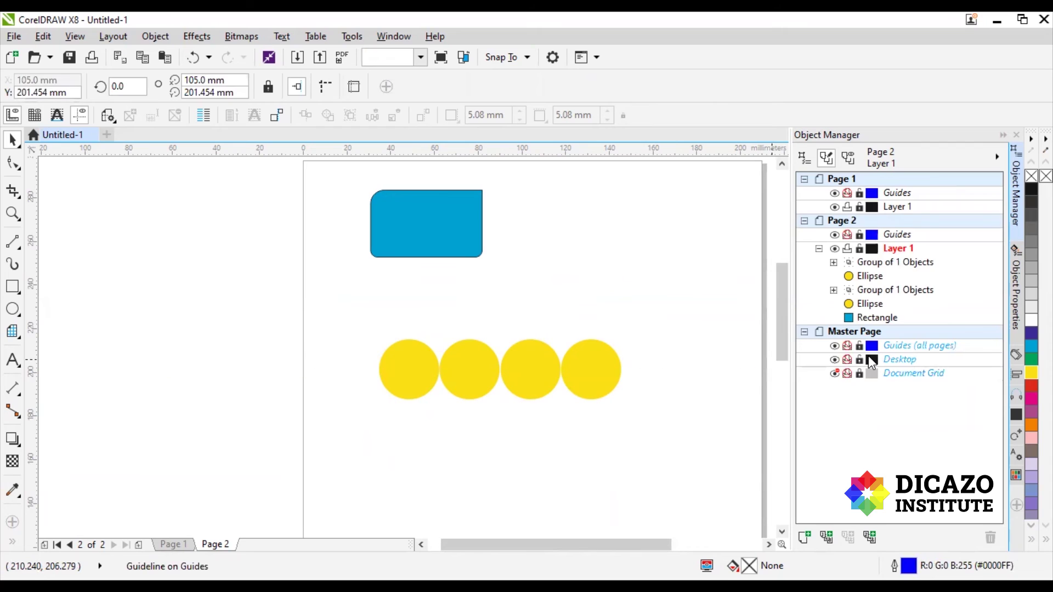
click(874, 320)
key(Delete)
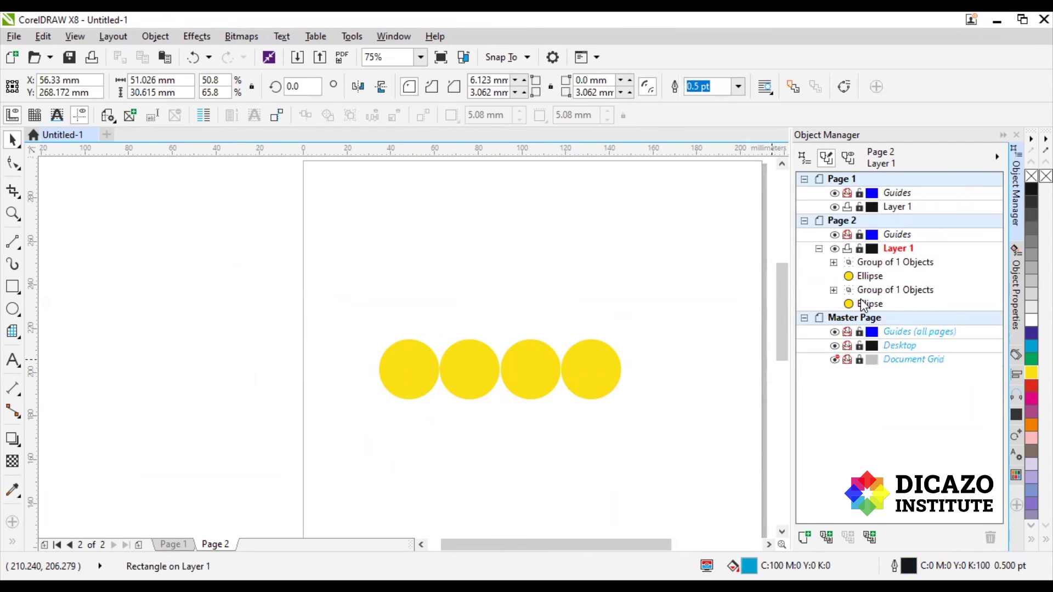
click(872, 304)
key(Delete)
click(866, 289)
key(Delete)
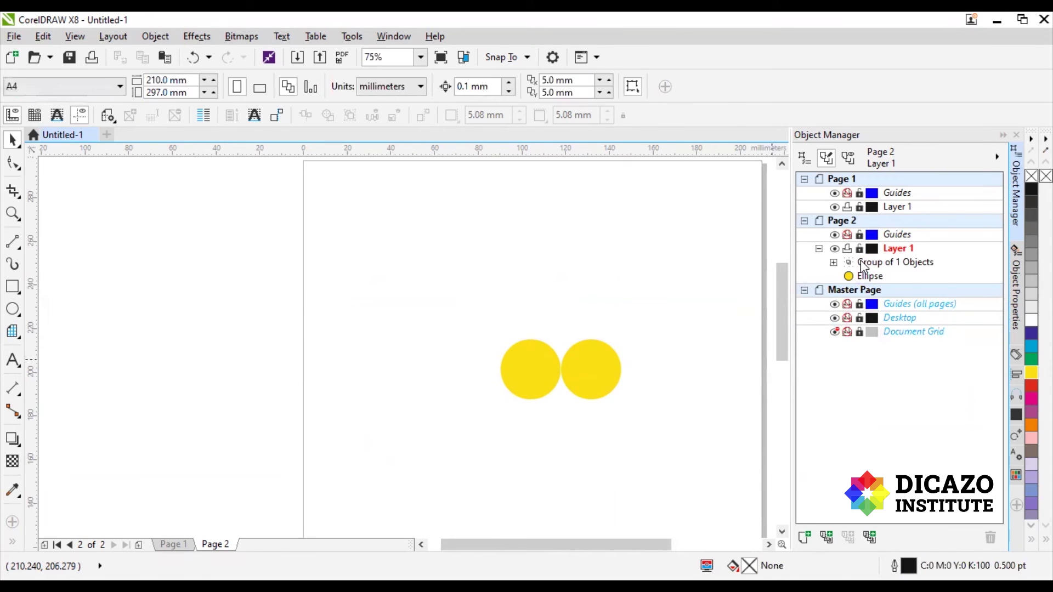
click(868, 265)
Move the remaining circle near the page's upper-left corner, centred at about X 20.5 mm, Y 276.25 mm
drag(550, 380, 396, 285)
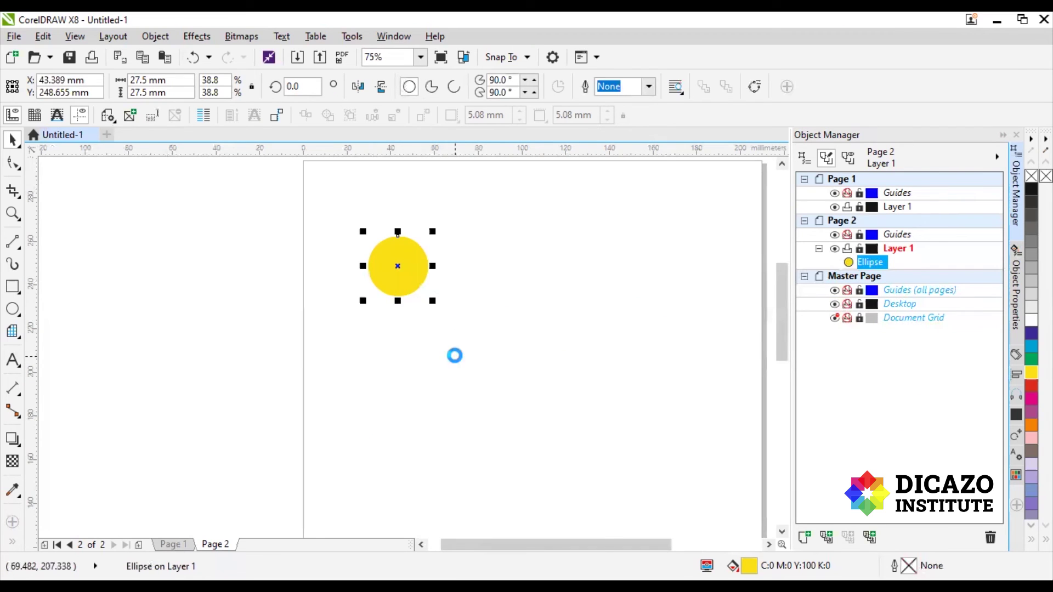
scroll(416, 334, down, 1)
scroll(411, 348, up, 2)
scroll(414, 356, down, 1)
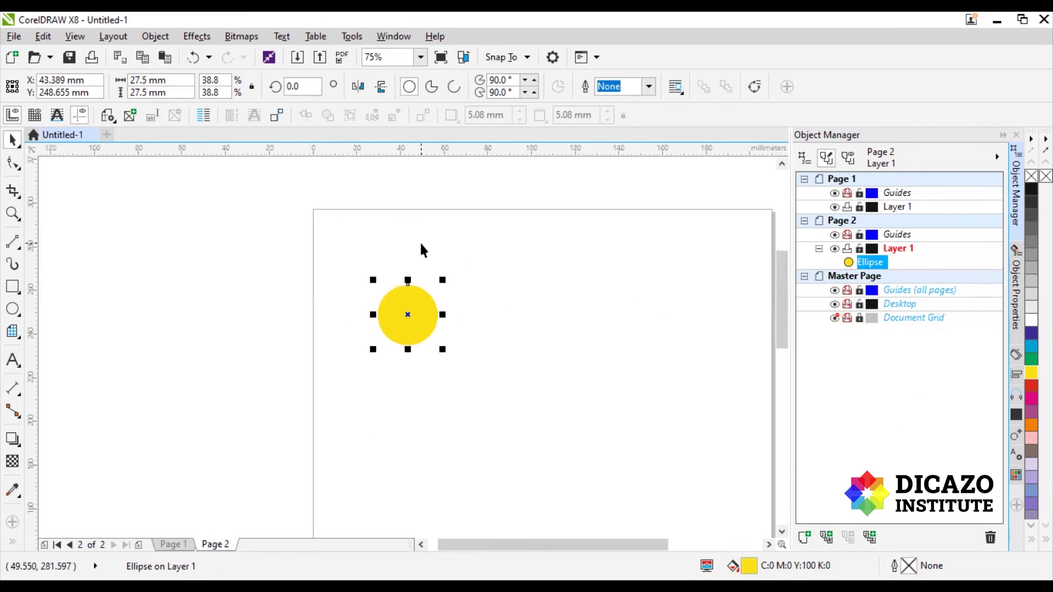
scroll(421, 246, up, 1)
drag(392, 382, 294, 268)
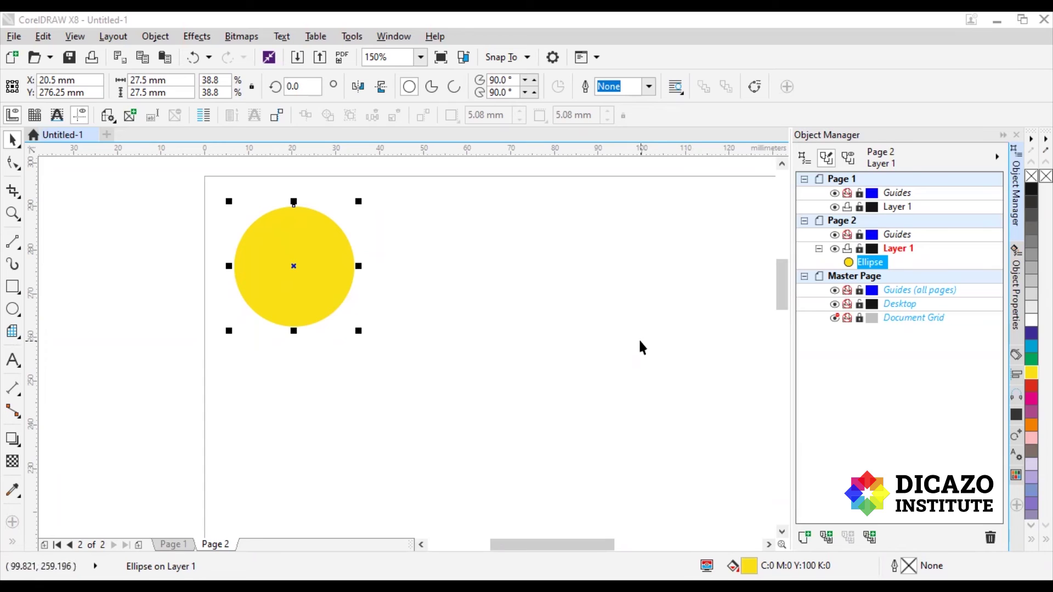
Try the save settings for a CDR drawing with Version 11.0 compatibility, and close them without saving
click(12, 37)
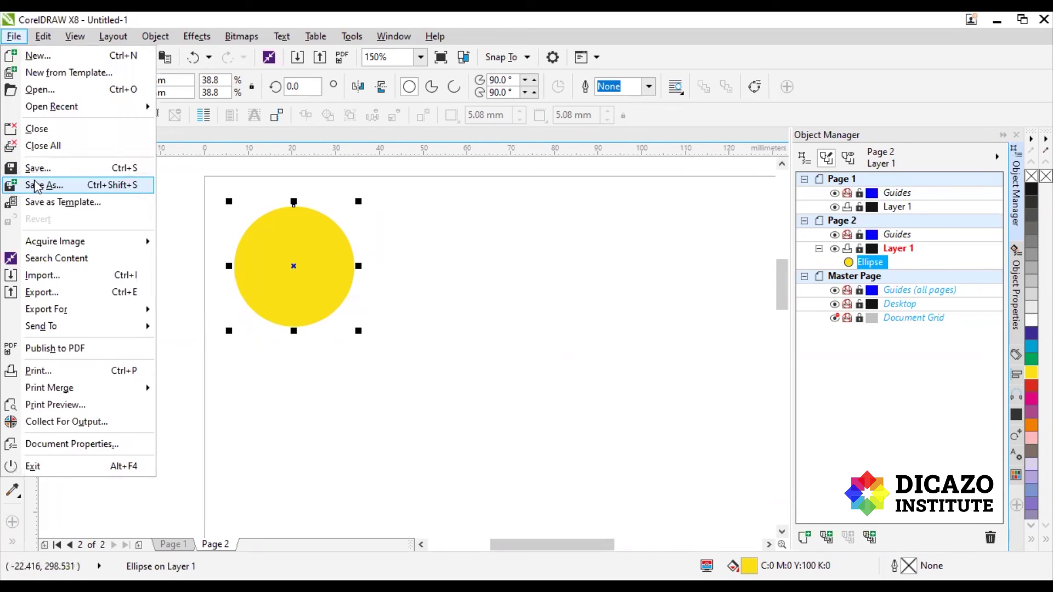
key(Escape)
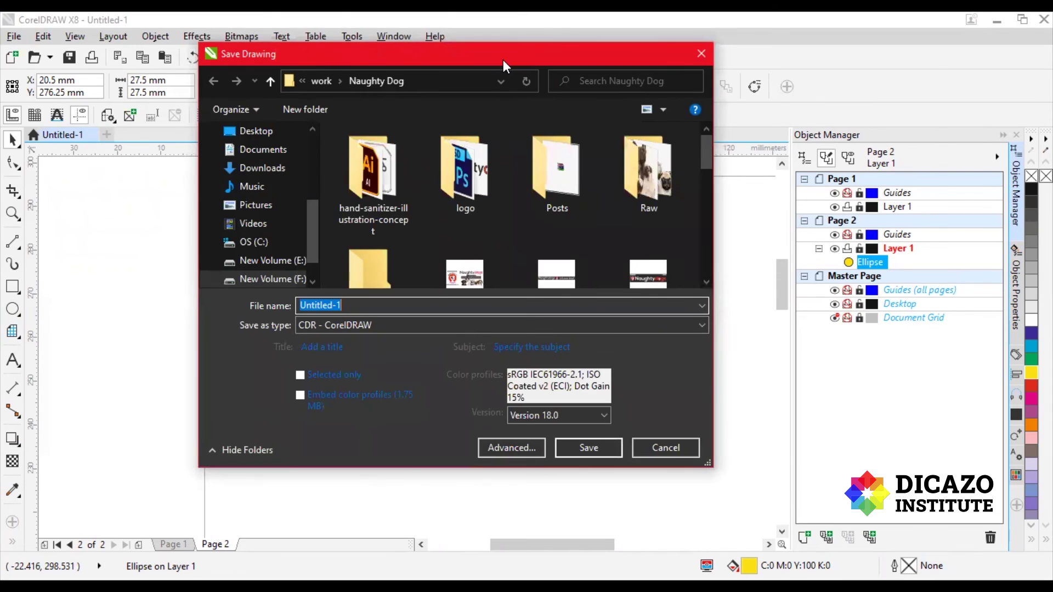
drag(502, 60, 718, 81)
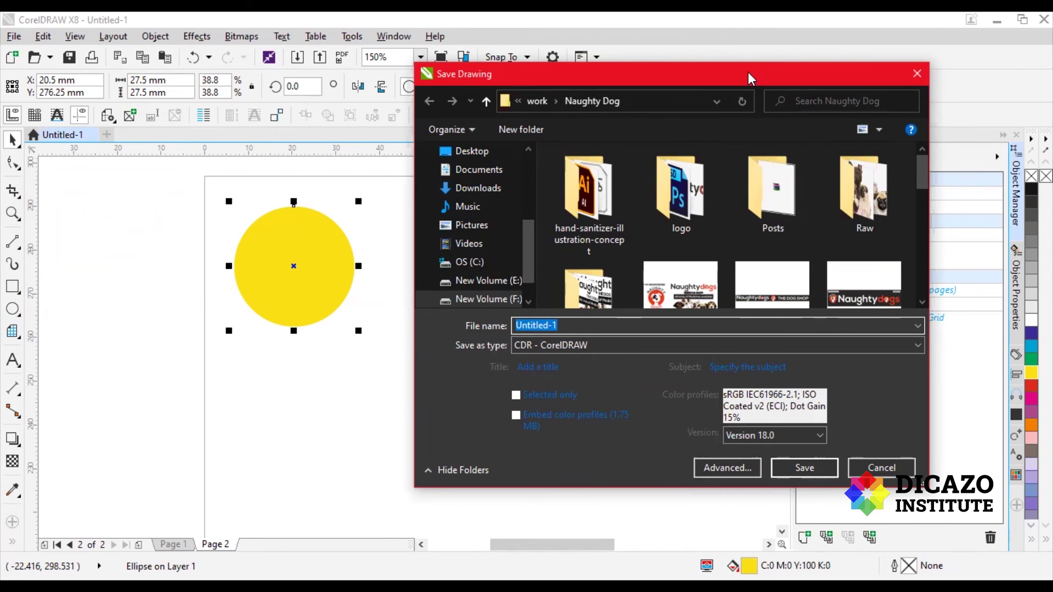
drag(748, 71, 609, 38)
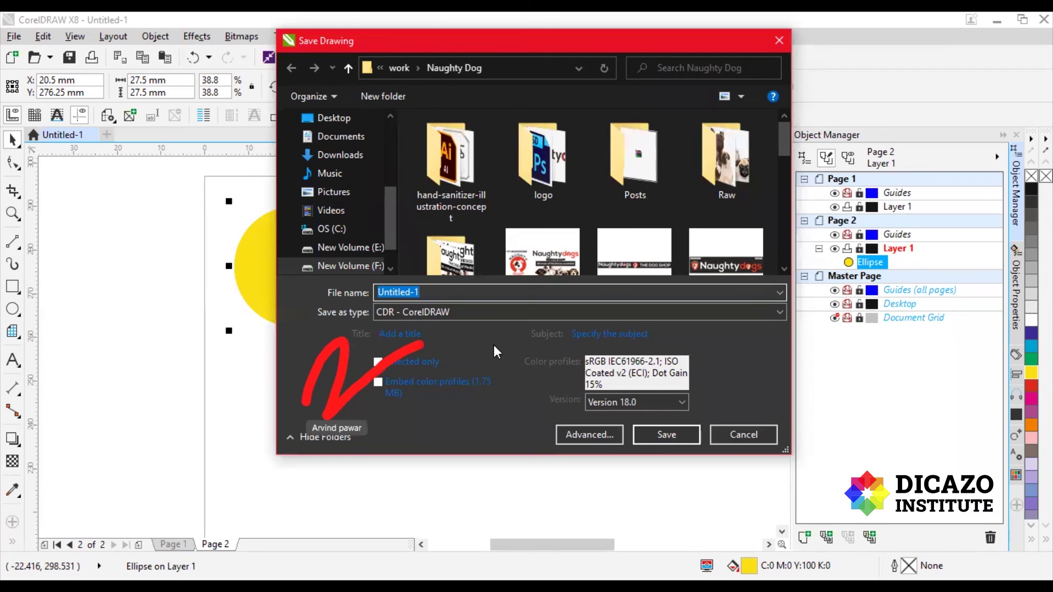
click(663, 402)
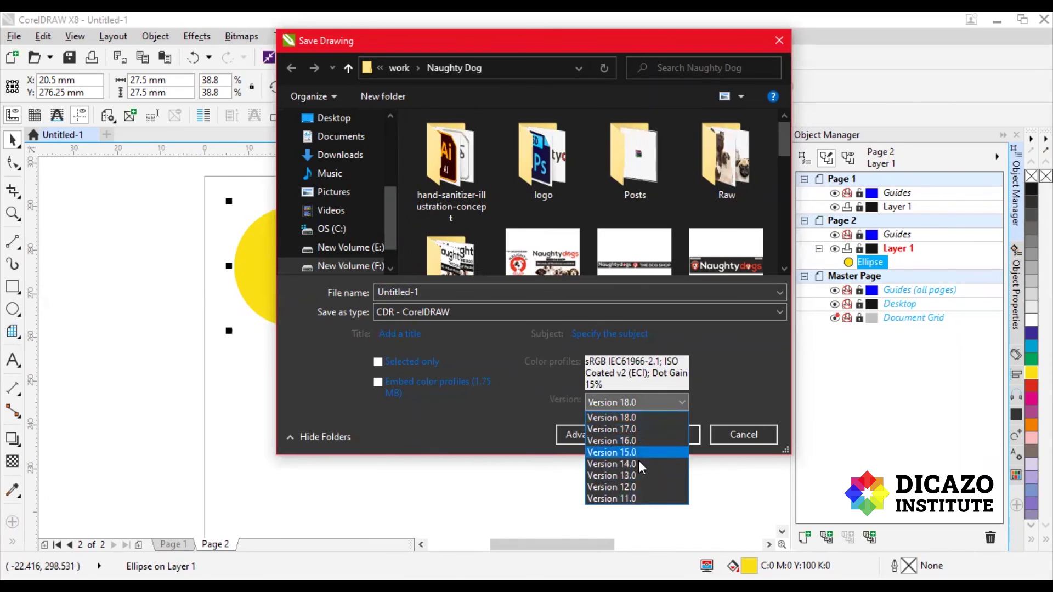
click(647, 497)
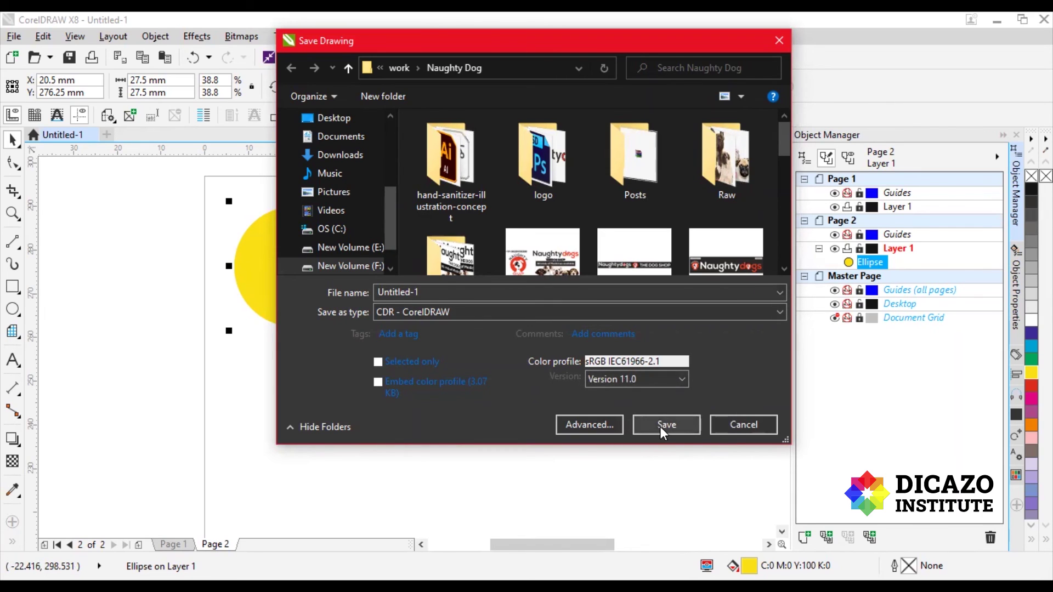
click(732, 426)
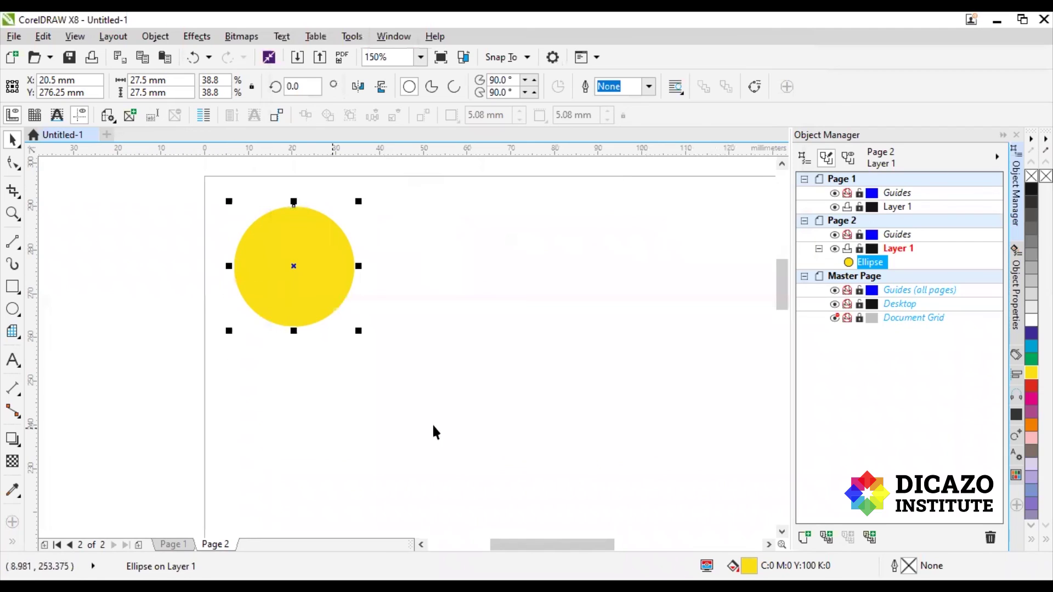
click(511, 301)
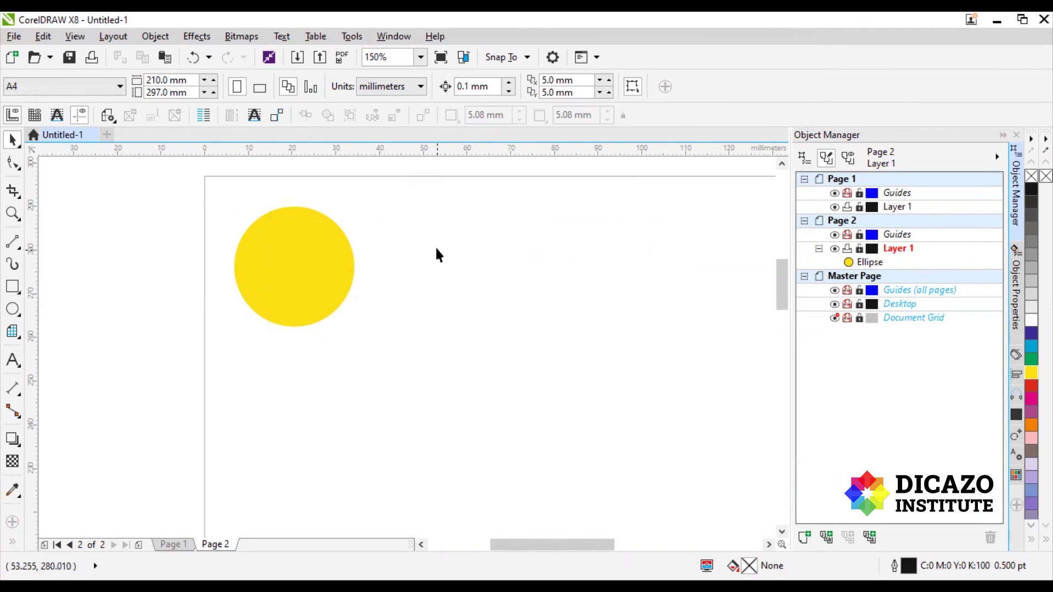
Set up a JPG - JPEG Bitmaps export named qwer, view its JPEG settings, and cancel the export
click(13, 40)
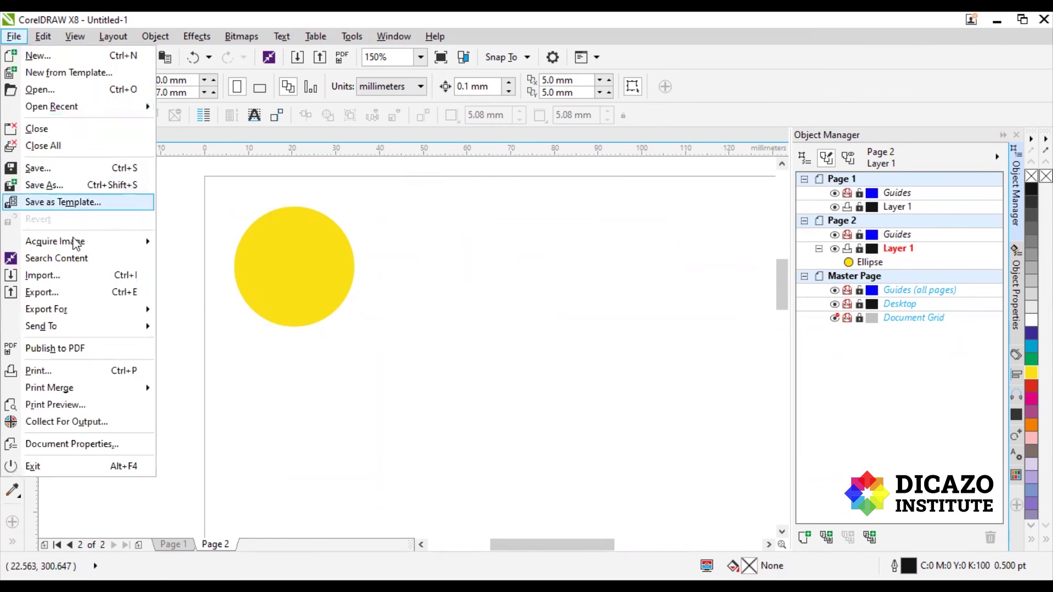
click(61, 292)
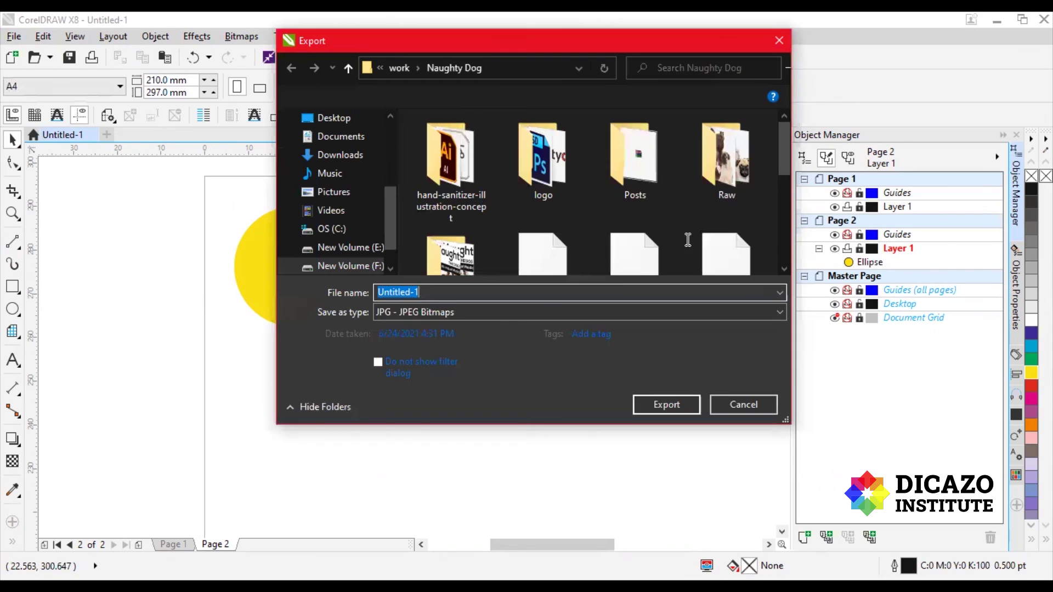
text(qwer)
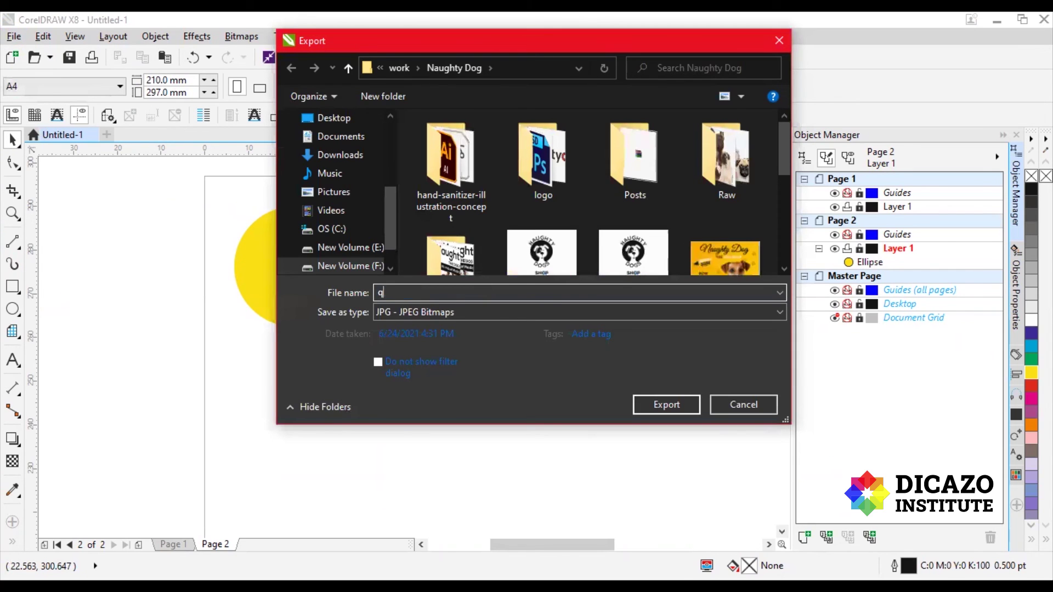
click(397, 314)
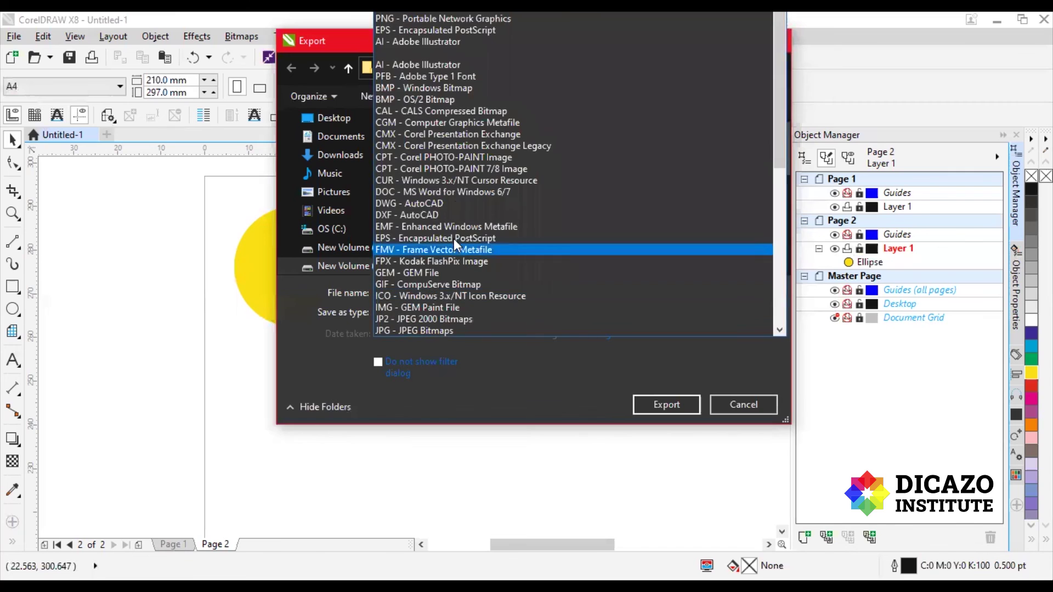
scroll(432, 262, down, 8)
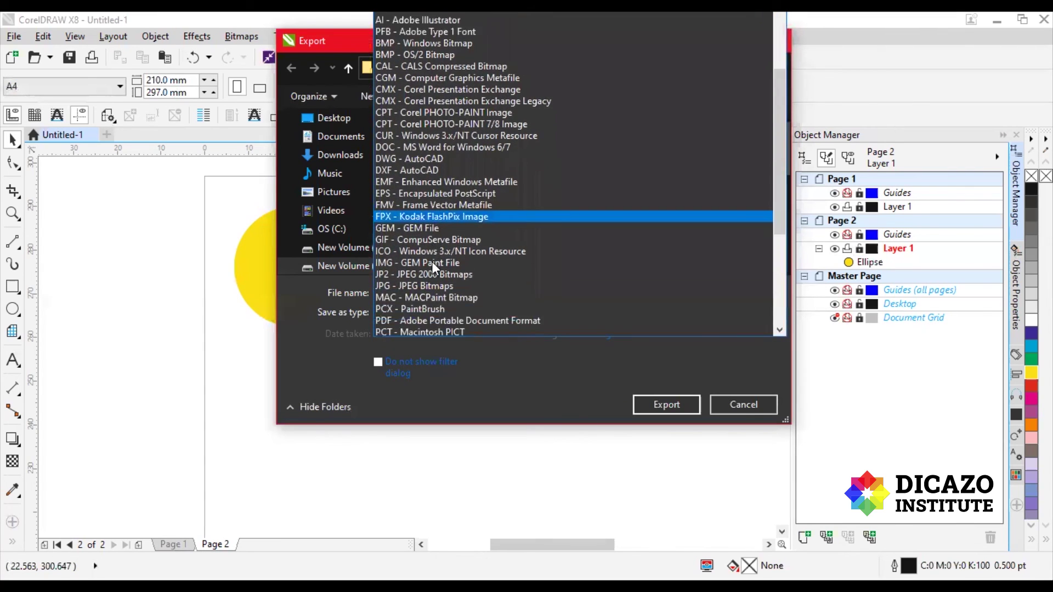
scroll(448, 287, up, 8)
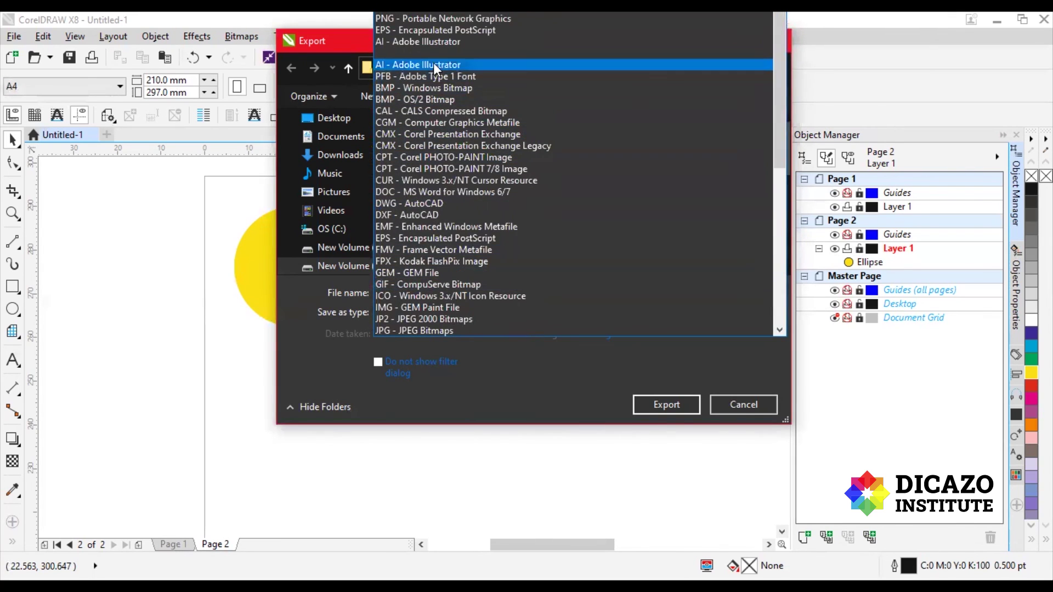
scroll(433, 221, down, 4)
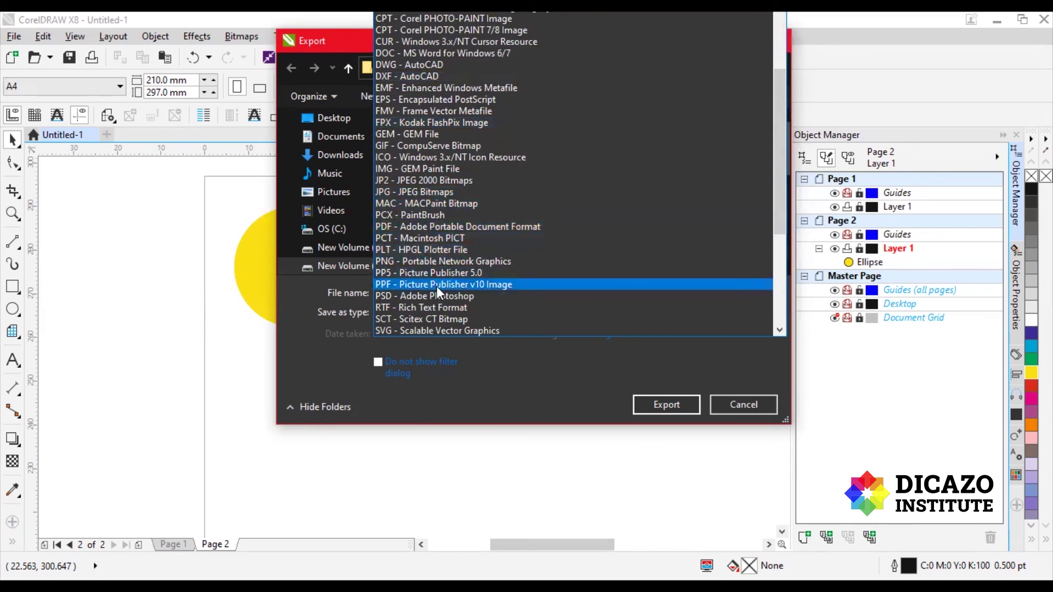
scroll(469, 124, up, 4)
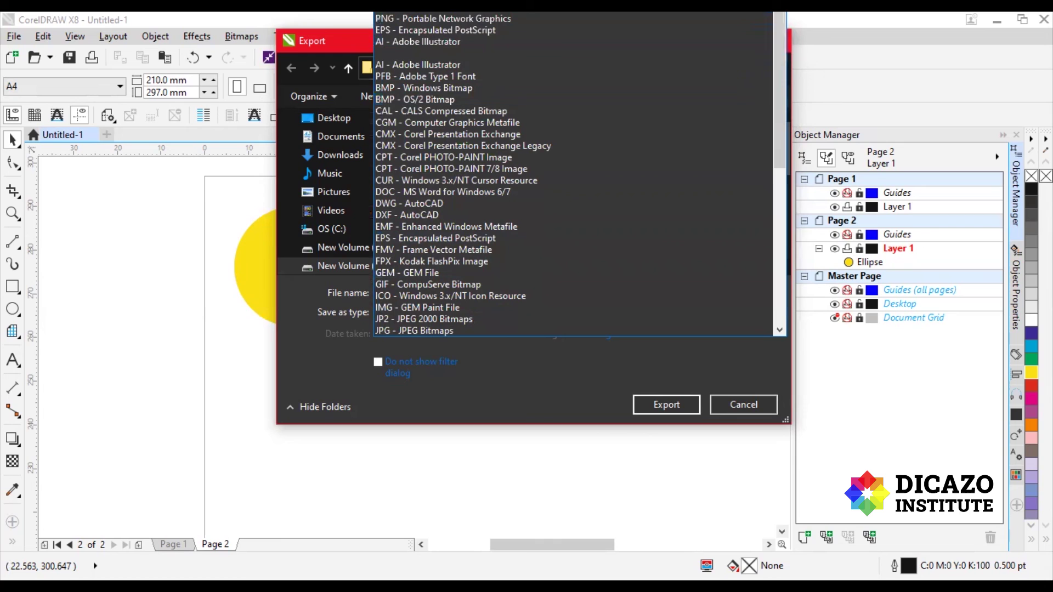
click(433, 330)
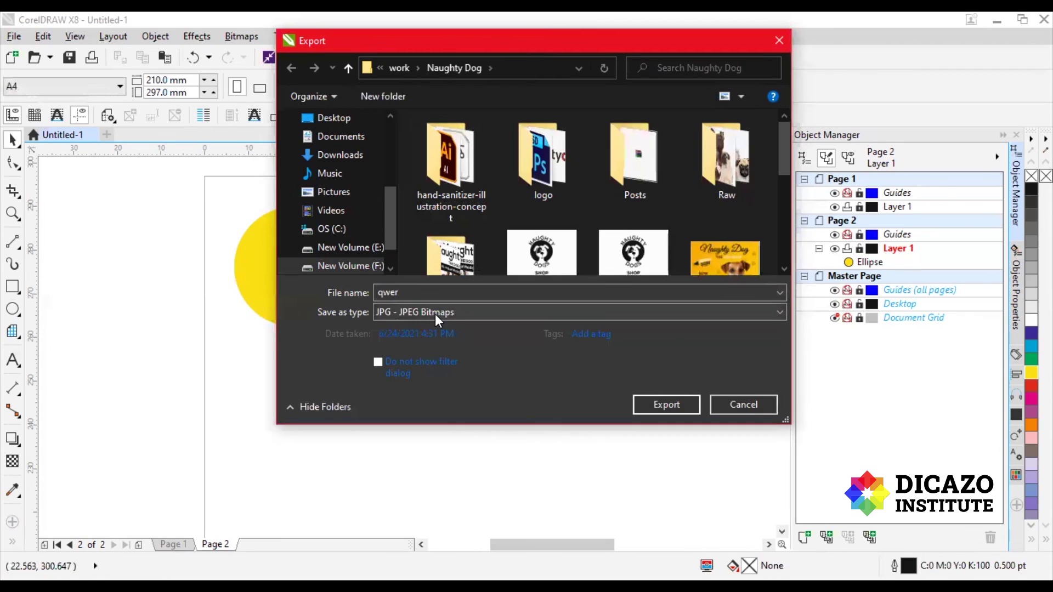
click(692, 406)
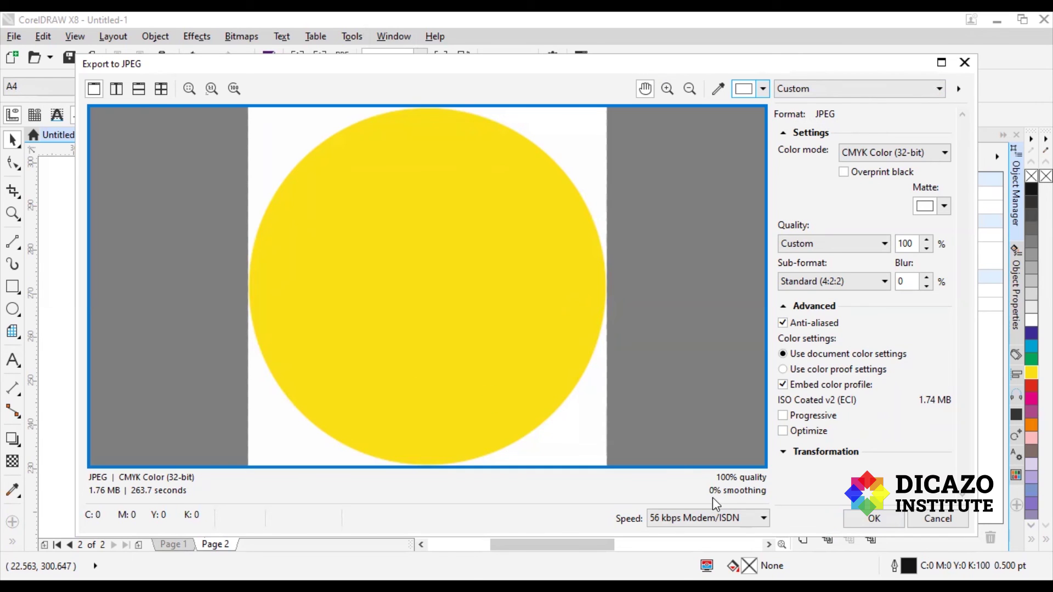
click(938, 518)
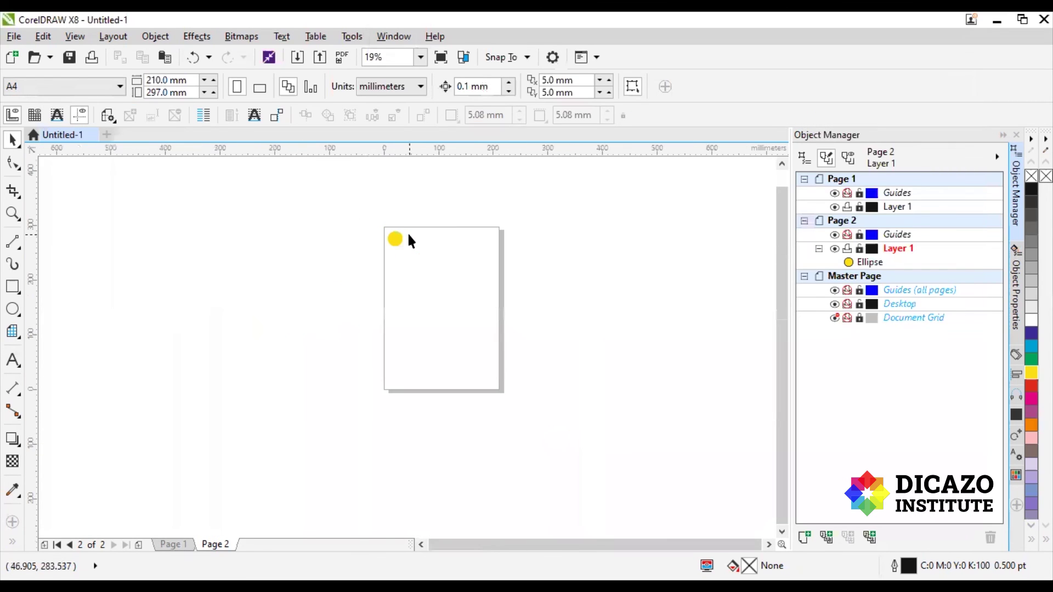
Draw a 210 x 297 mm rectangle covering the whole of Page 2, filled white with no outline
scroll(432, 275, up, 1)
click(13, 287)
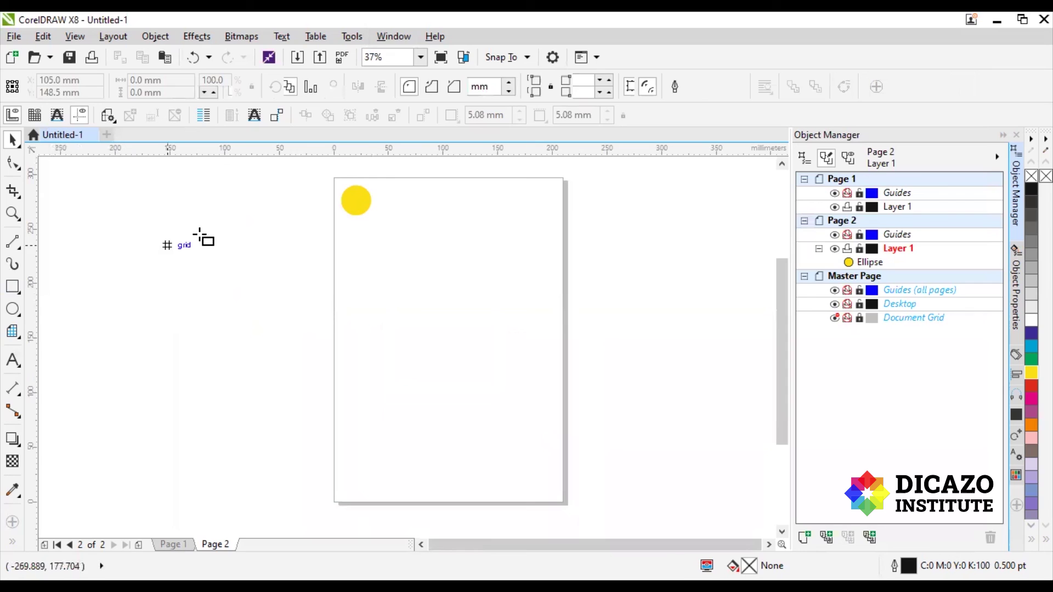
drag(334, 179, 563, 503)
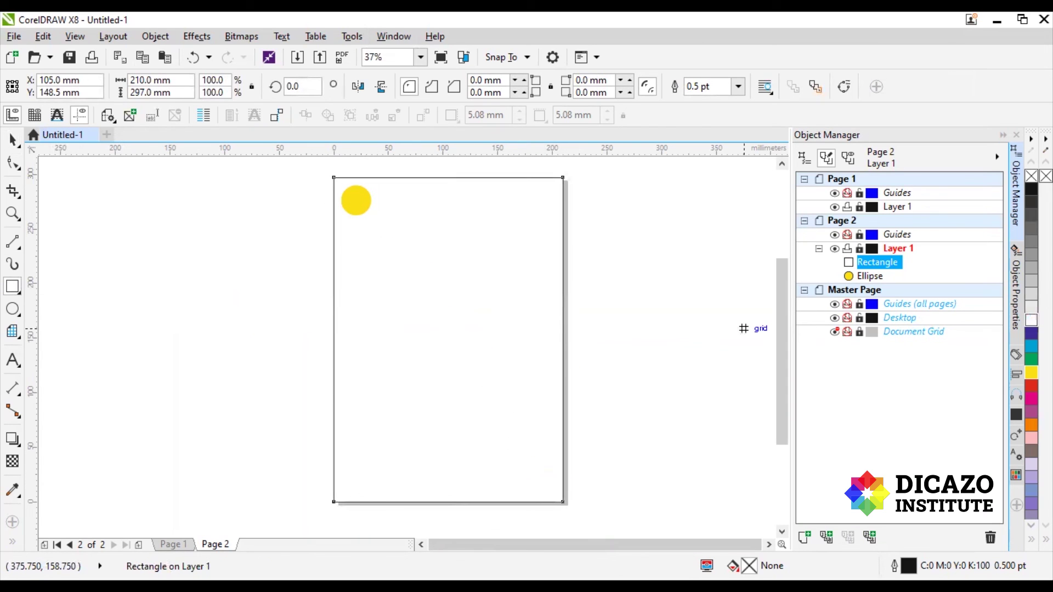
click(1030, 320)
click(738, 86)
click(694, 101)
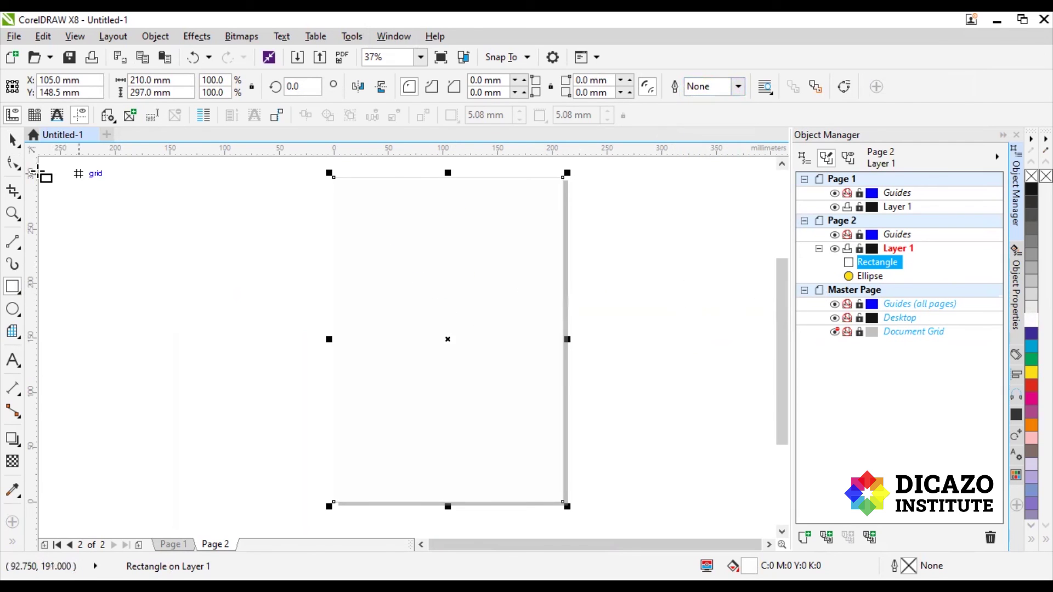
Send the white rectangle to the back of the page, behind the yellow circle, and deselect it
click(12, 140)
right_click(505, 274)
mouse_move(601, 407)
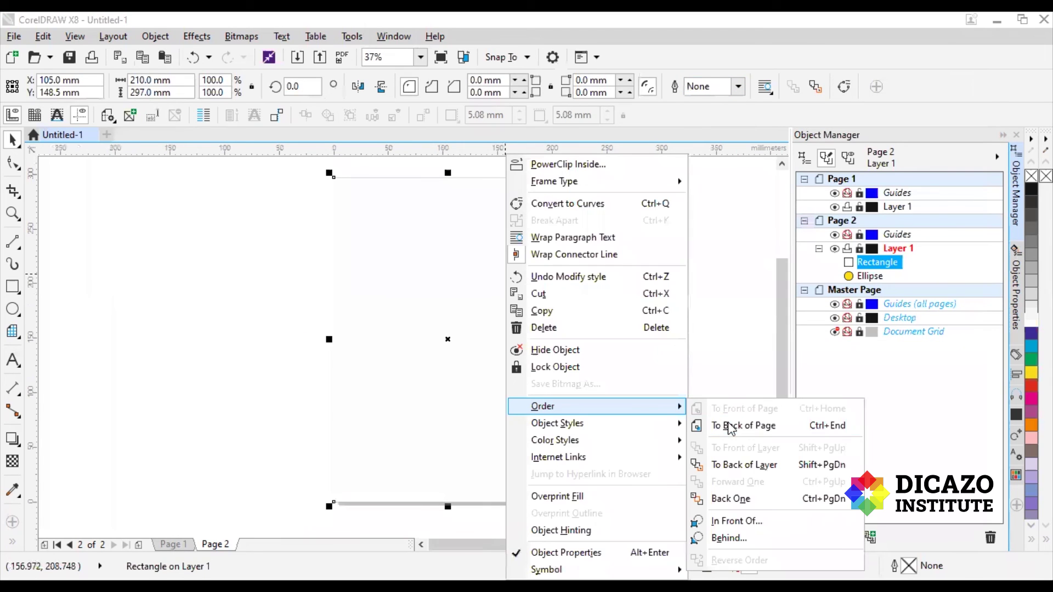
click(731, 427)
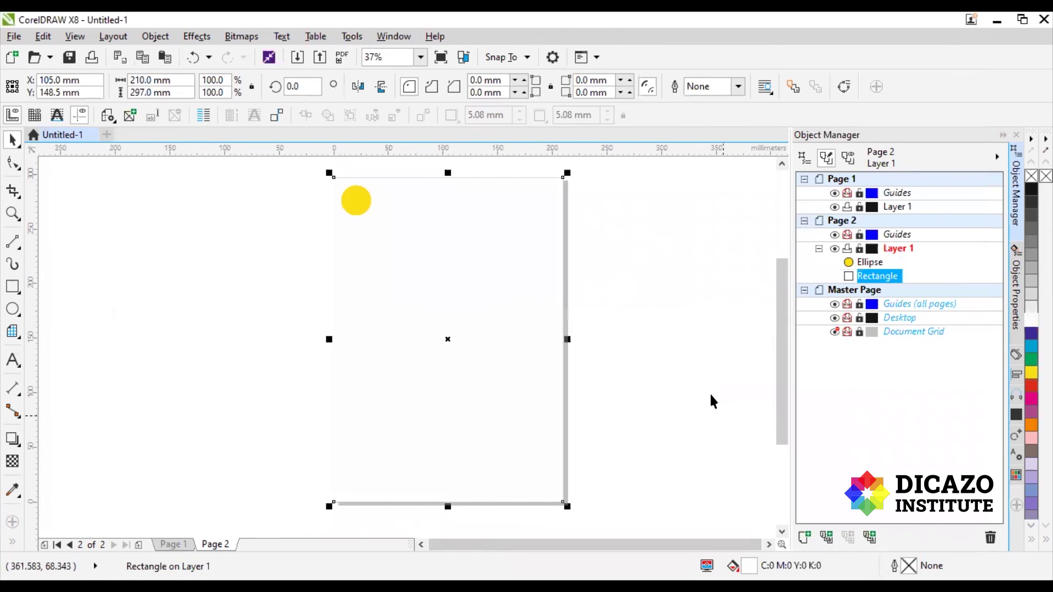
click(466, 225)
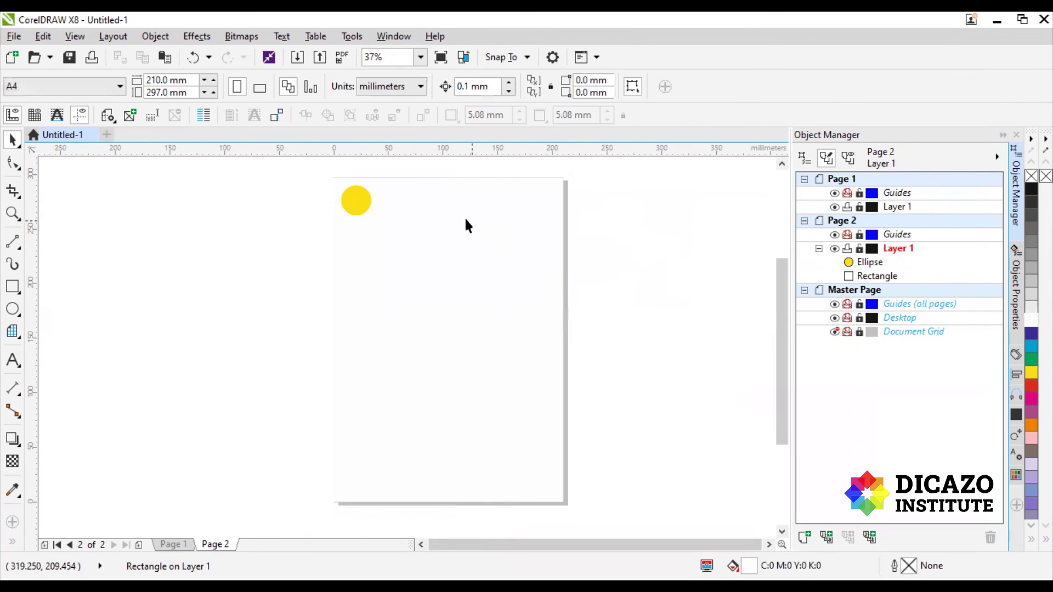
Preview the page with its white background as a JPG - JPEG Bitmaps export, and cancel the export
click(13, 37)
click(60, 291)
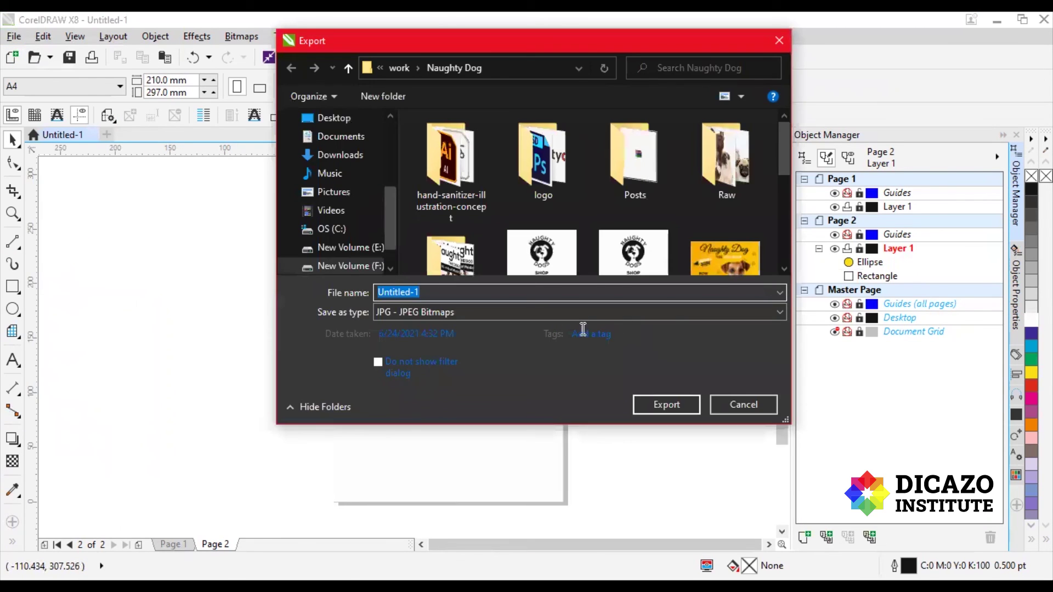
click(666, 404)
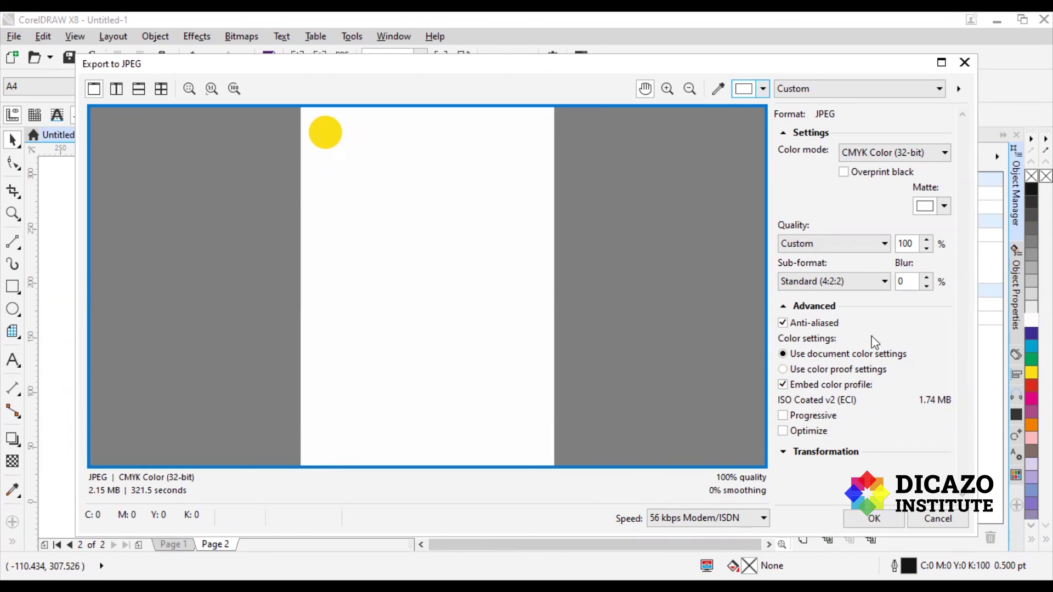
click(946, 520)
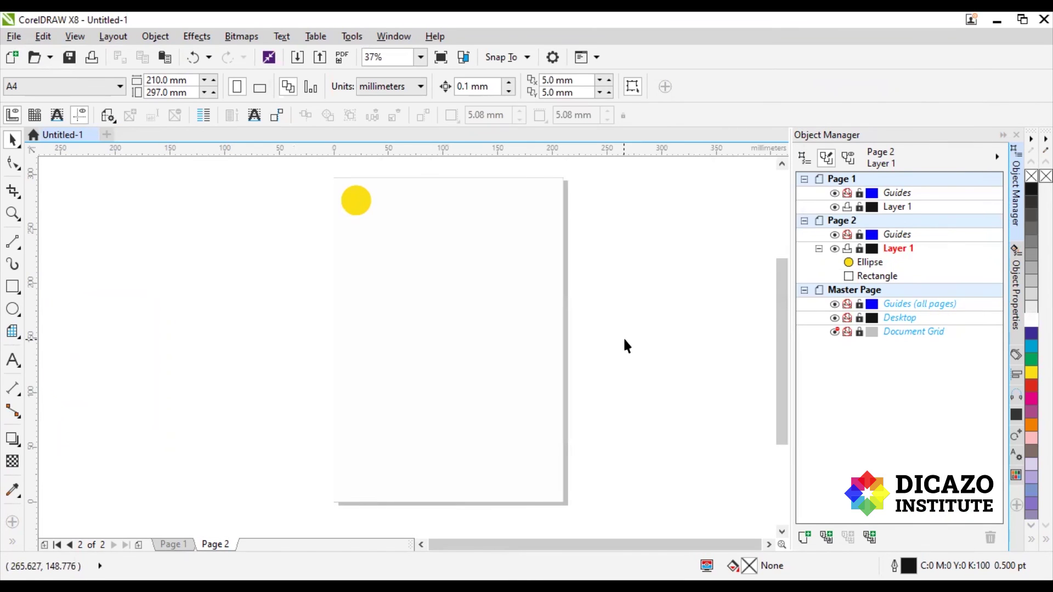